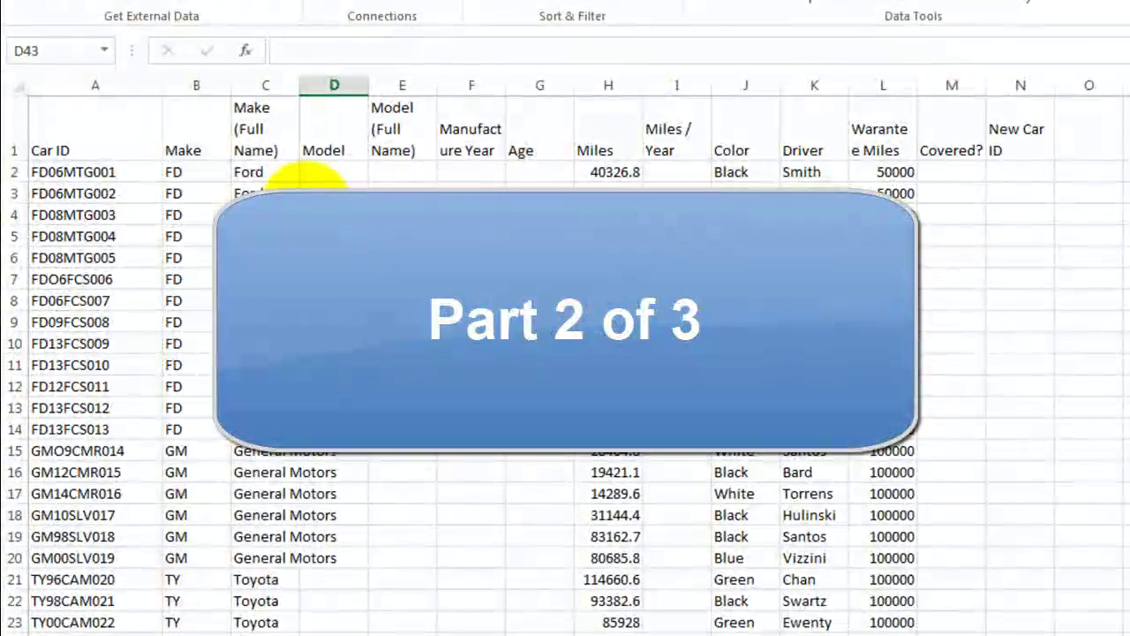
# - Enter =MID(A2,5,3) in D2 to extract the three-character model code from the car ID
pyautogui.click(335, 170)
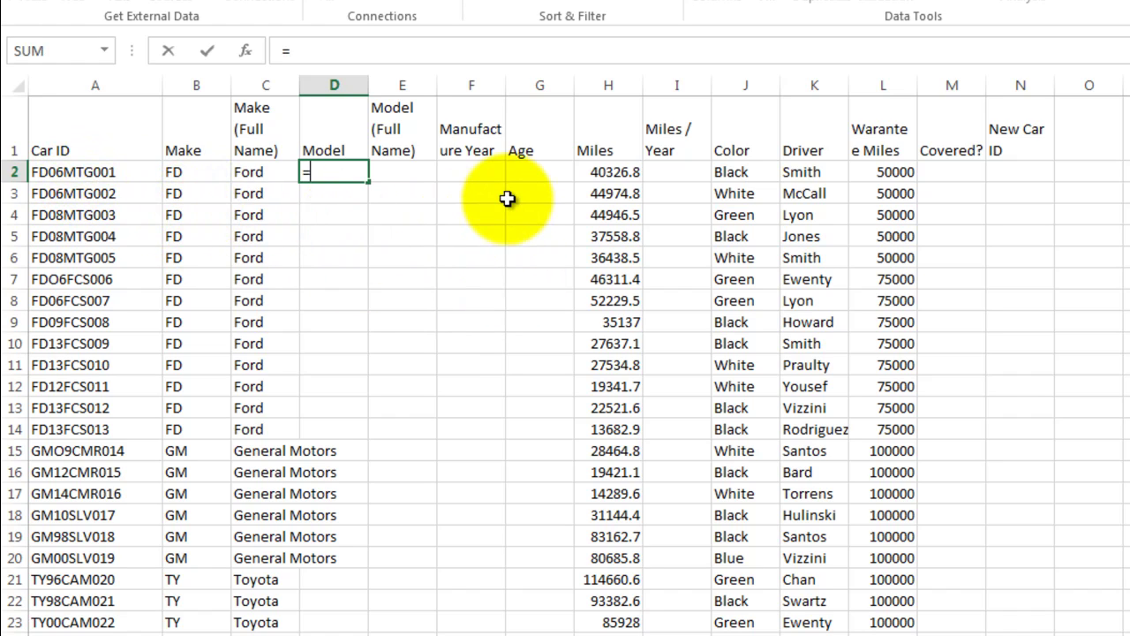
pyautogui.write('mid')
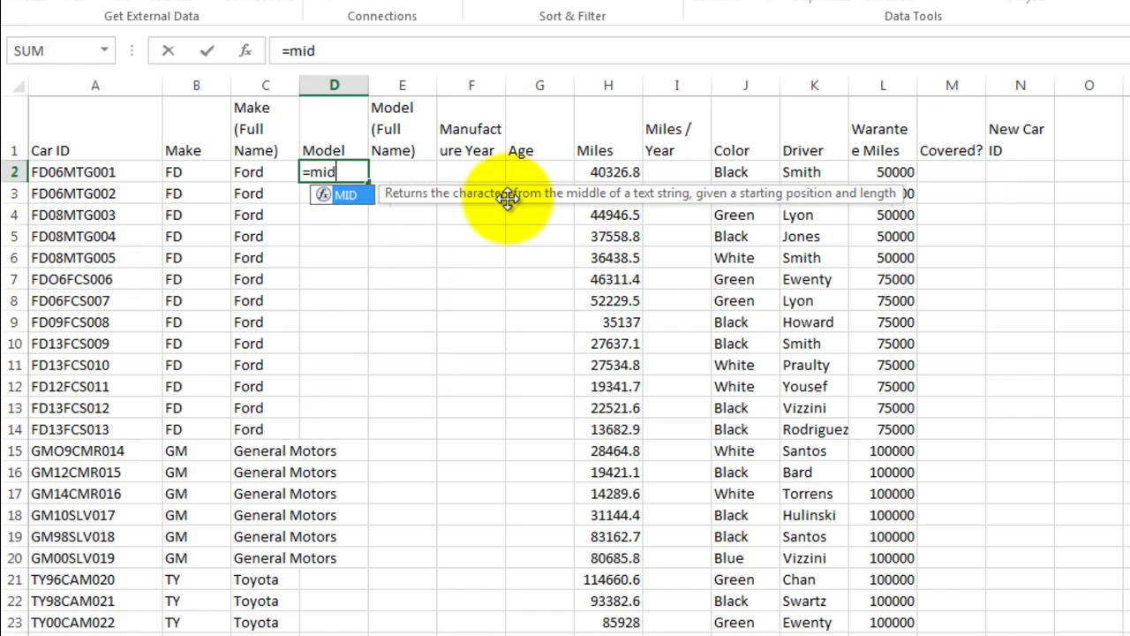
pyautogui.press('Escape')
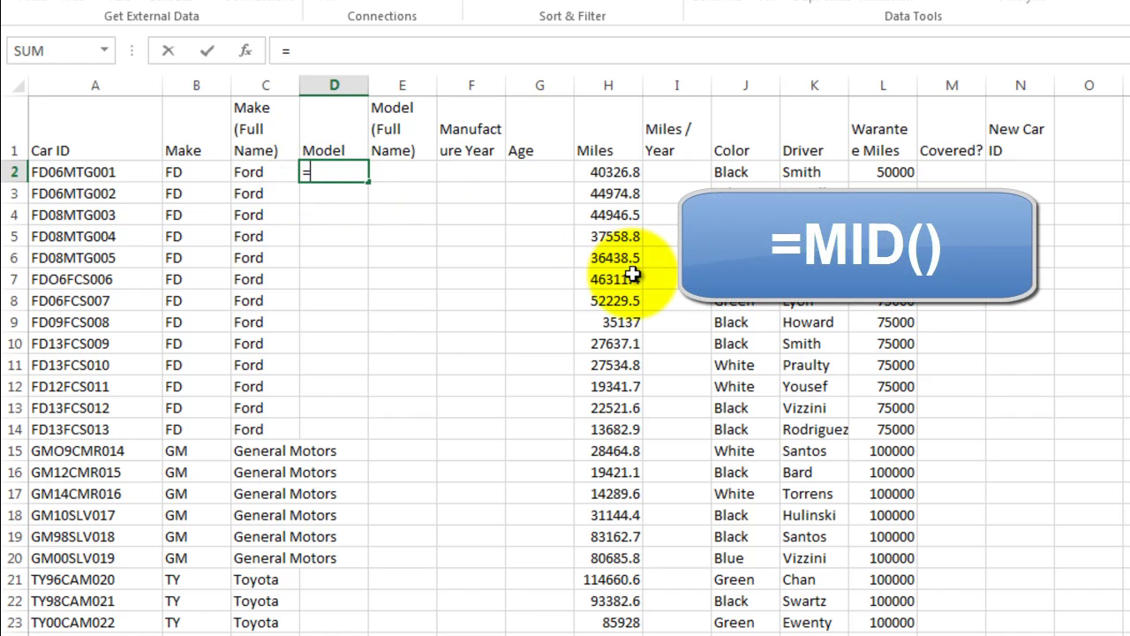
pyautogui.write('mid')
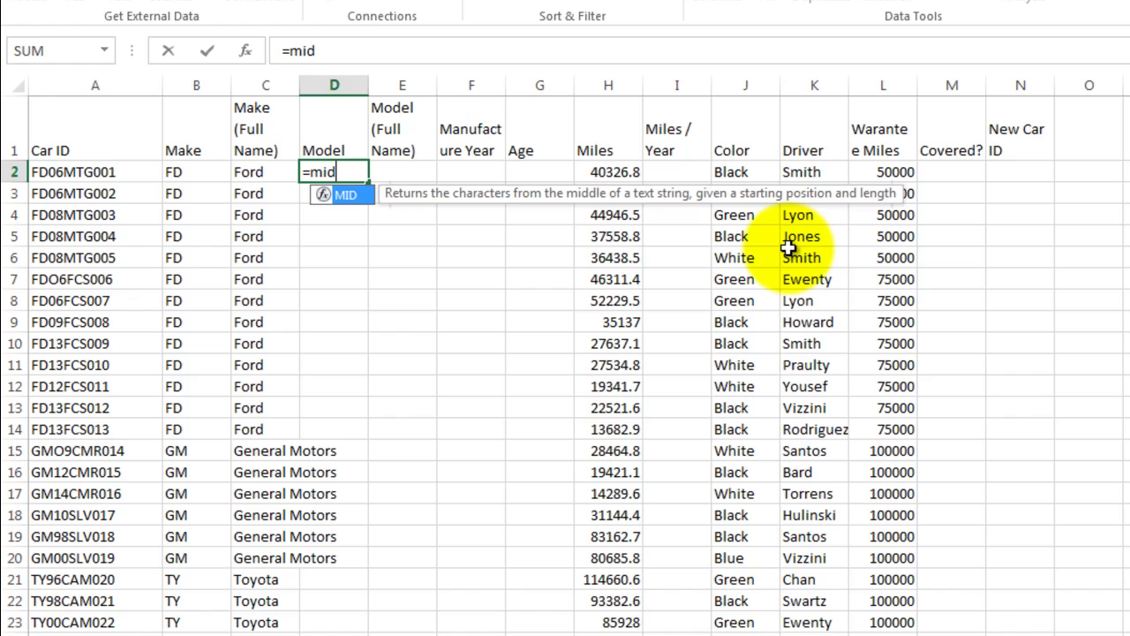
pyautogui.write('(')
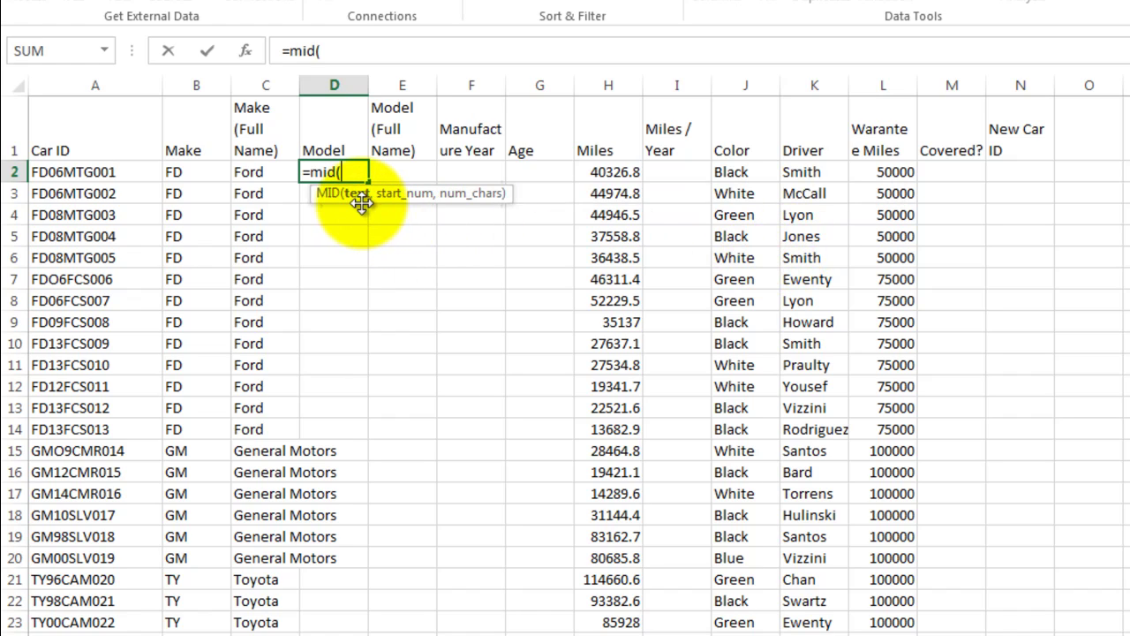
pyautogui.click(113, 173)
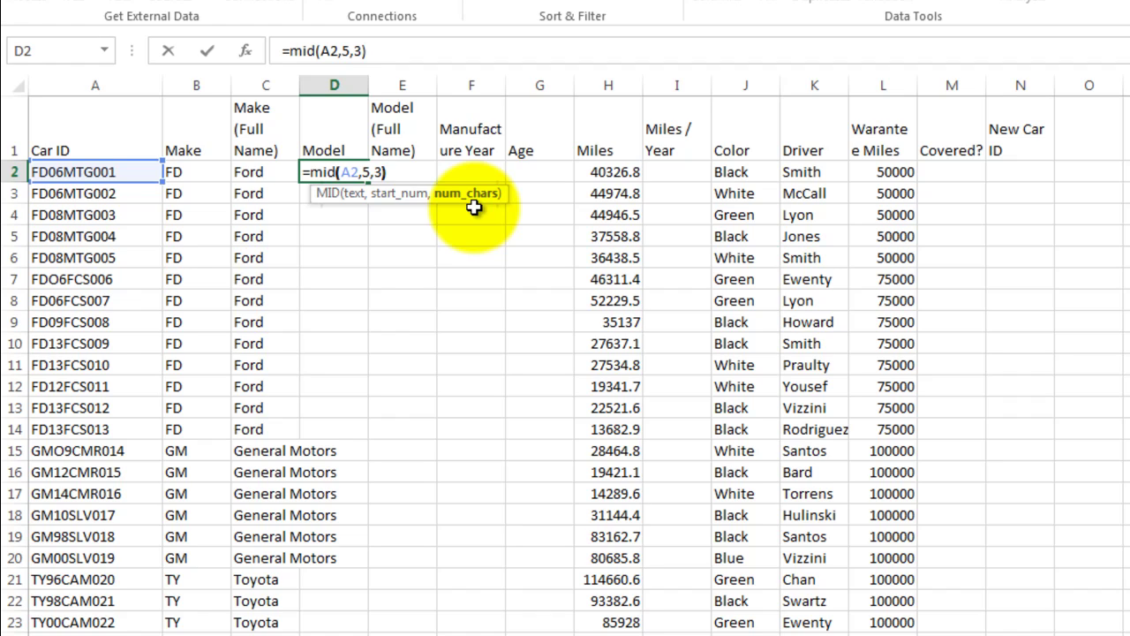
pyautogui.press('Return')
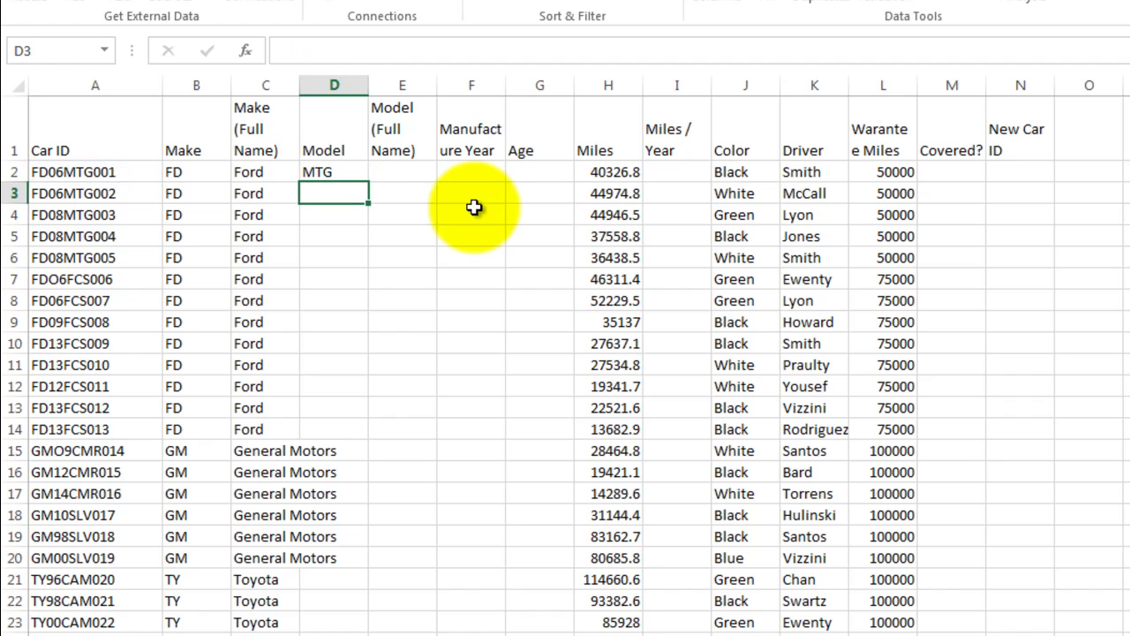
# - Fill the MID formula from D2 down the Model column through D53
pyautogui.click(336, 172)
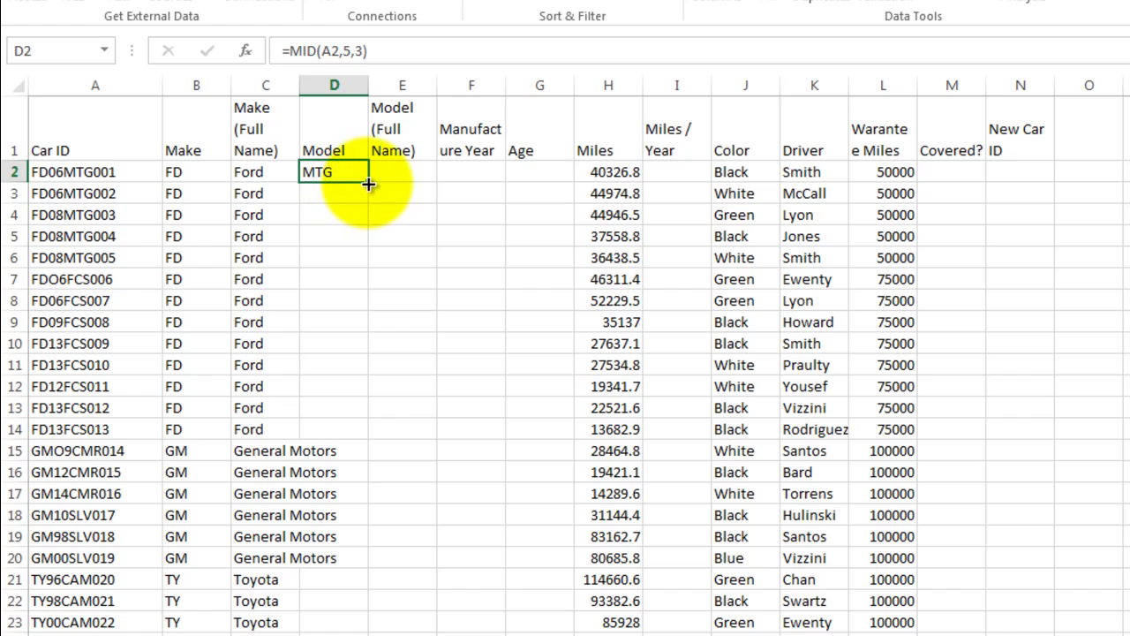
pyautogui.moveTo(368, 183); pyautogui.dragTo(369, 529)
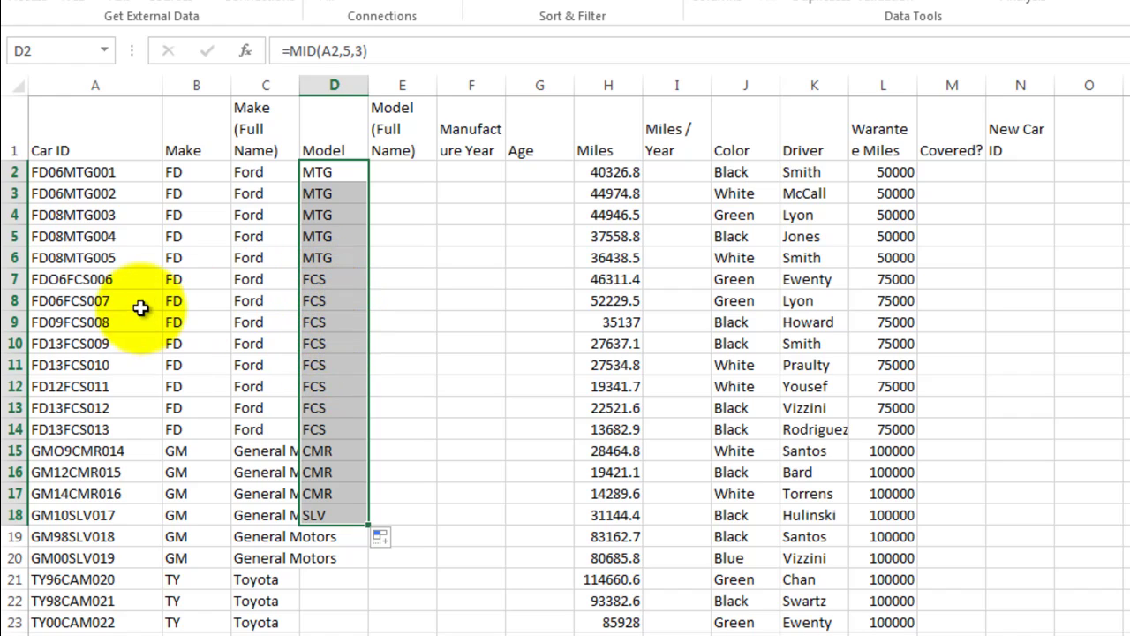
pyautogui.scroll(-2, 340, 494)
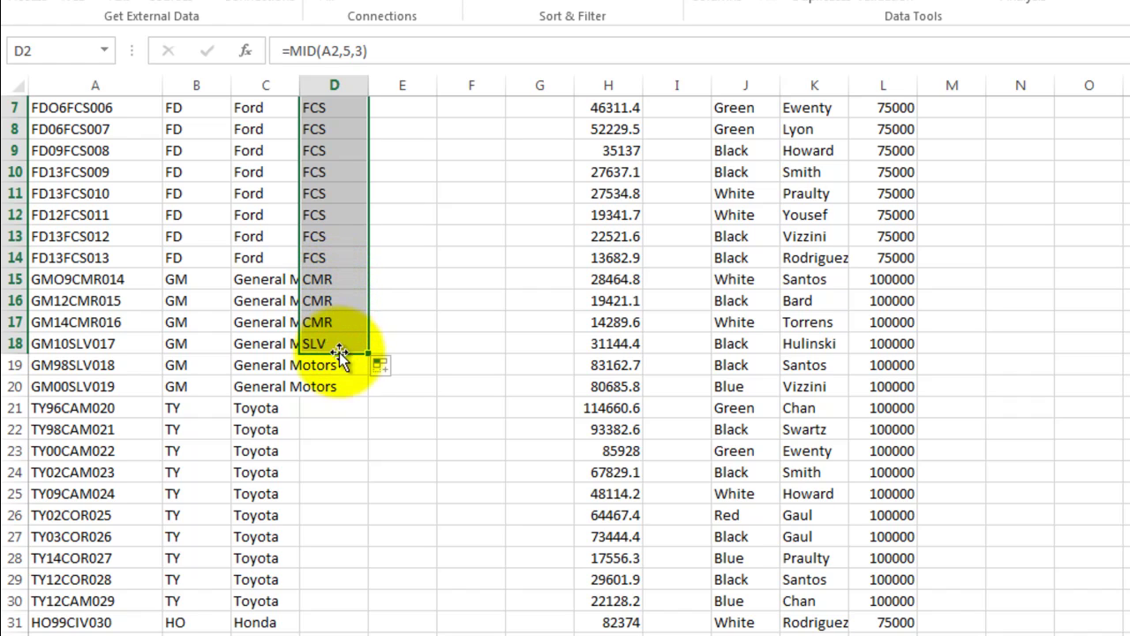
pyautogui.moveTo(370, 354); pyautogui.dragTo(354, 626)
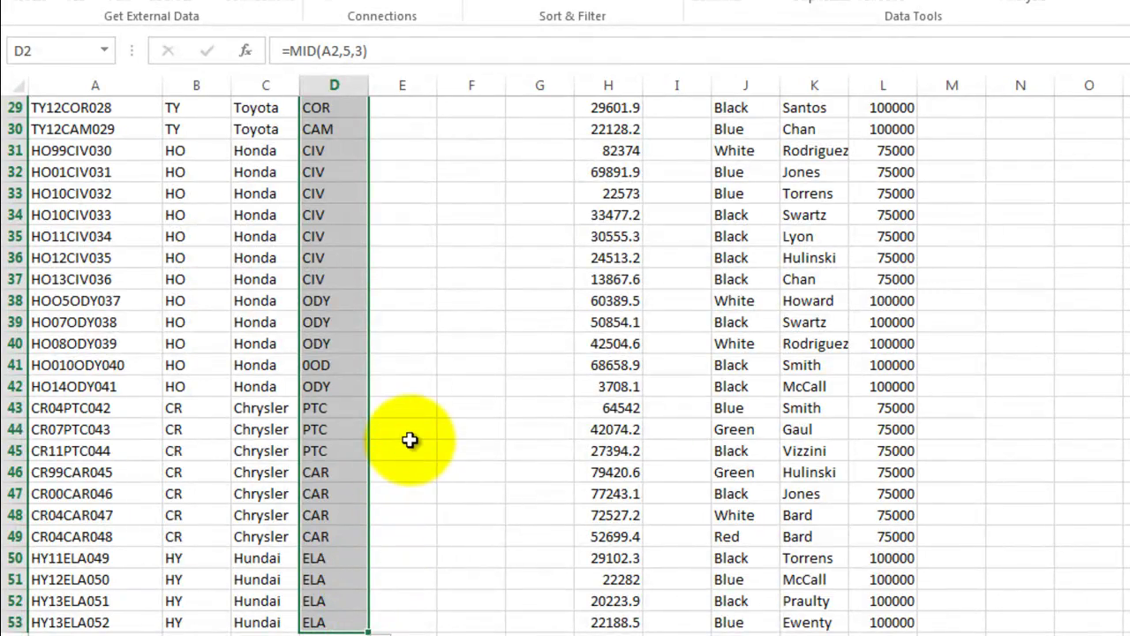
pyautogui.scroll(4, 411, 442)
pyautogui.scroll(5, 411, 440)
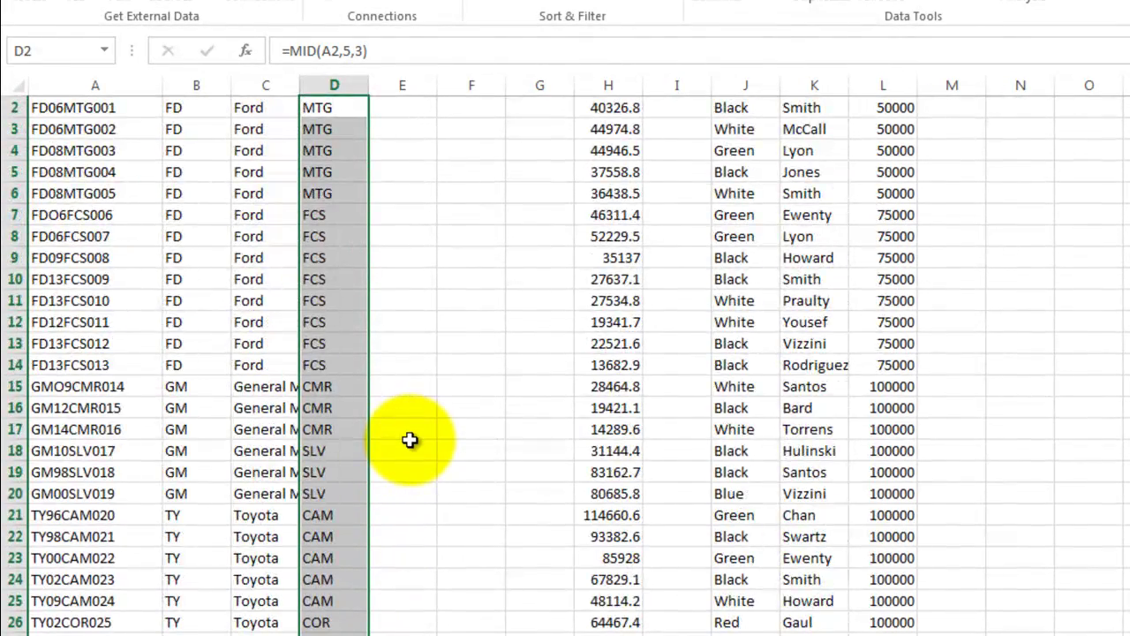
pyautogui.click(411, 441)
pyautogui.scroll(1, 410, 442)
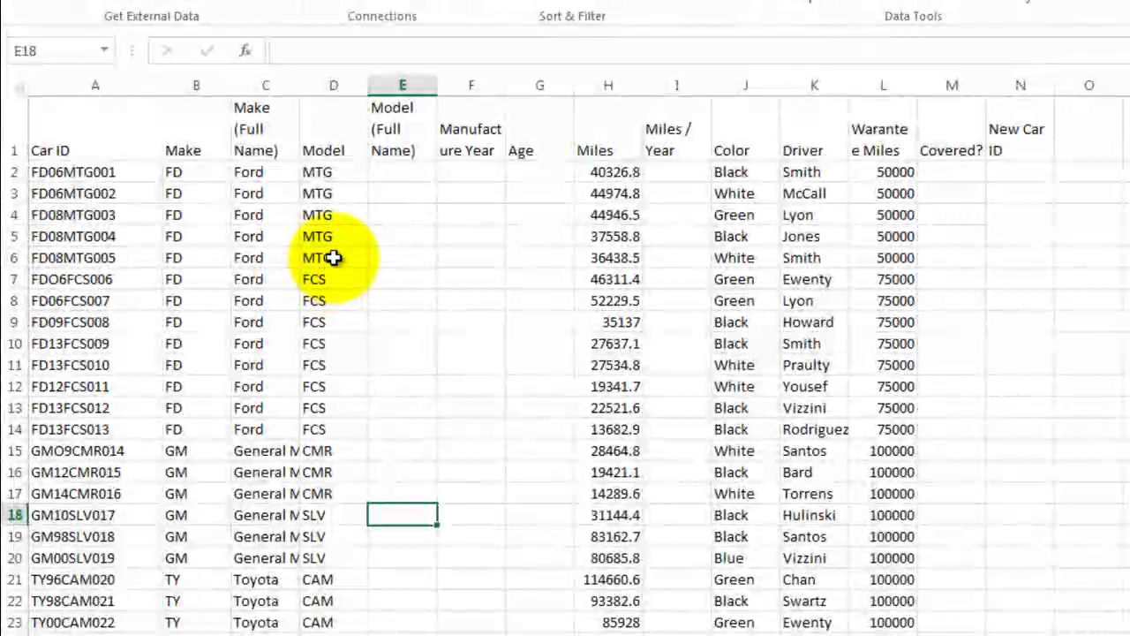
# - Examine the extracted codes down the Model column to identify each distinct car model
pyautogui.click(333, 257)
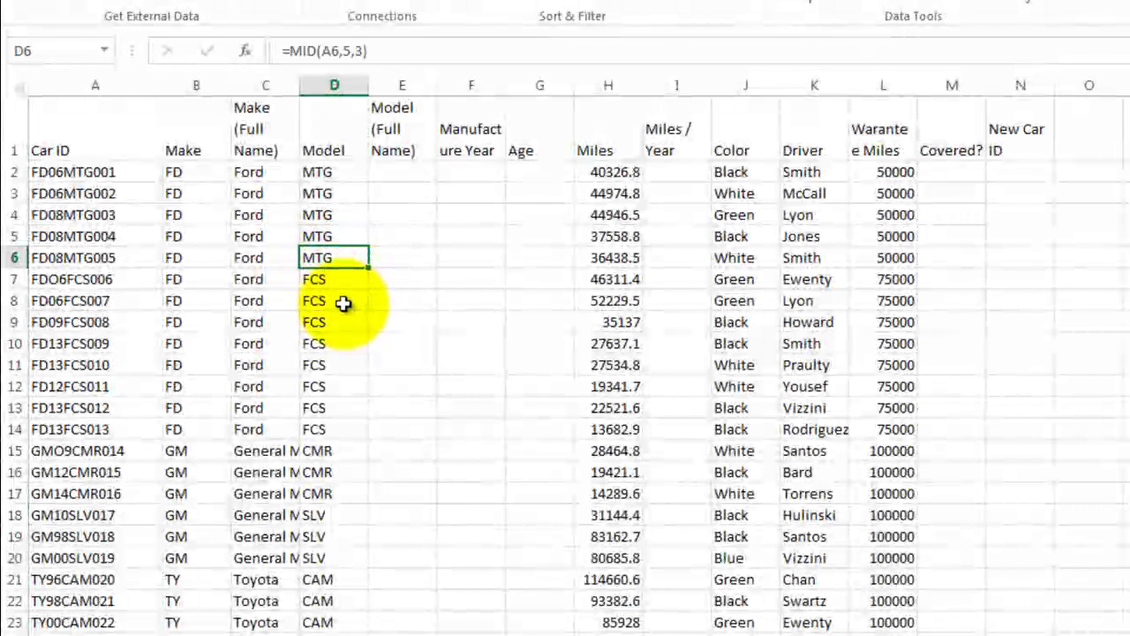
pyautogui.click(339, 301)
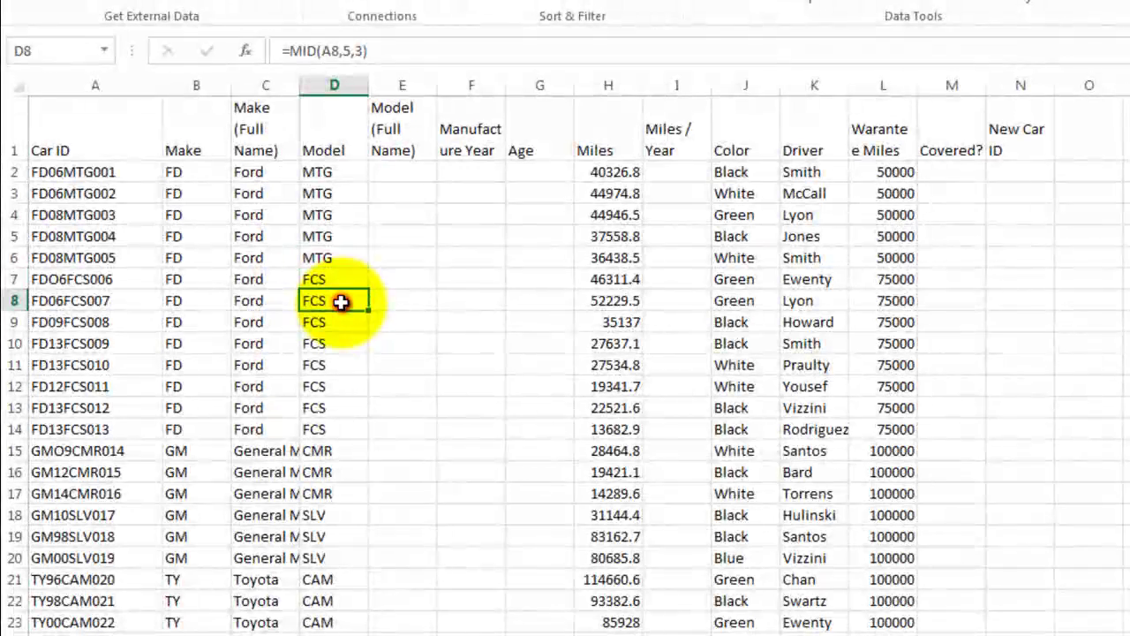
pyautogui.click(343, 451)
pyautogui.scroll(-3, 409, 439)
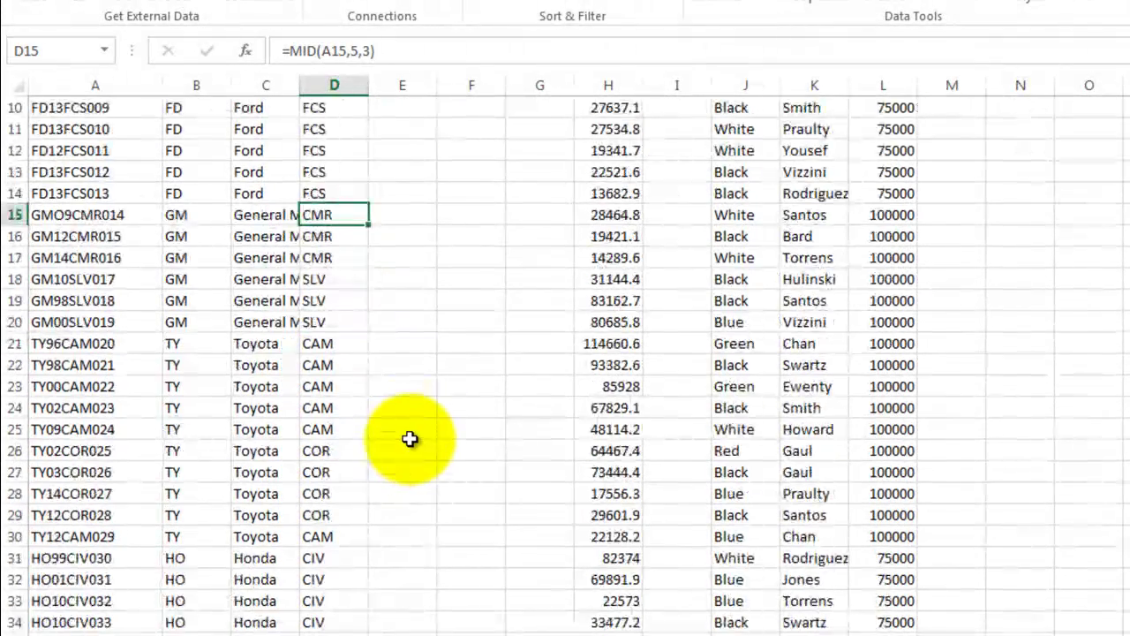
pyautogui.click(331, 302)
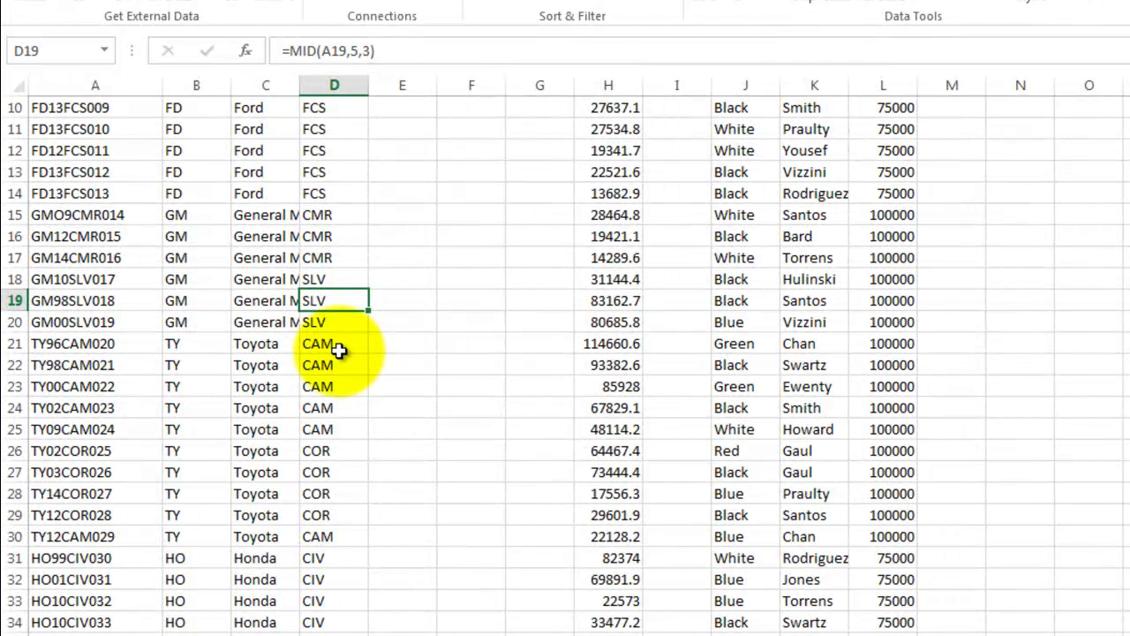
pyautogui.click(336, 347)
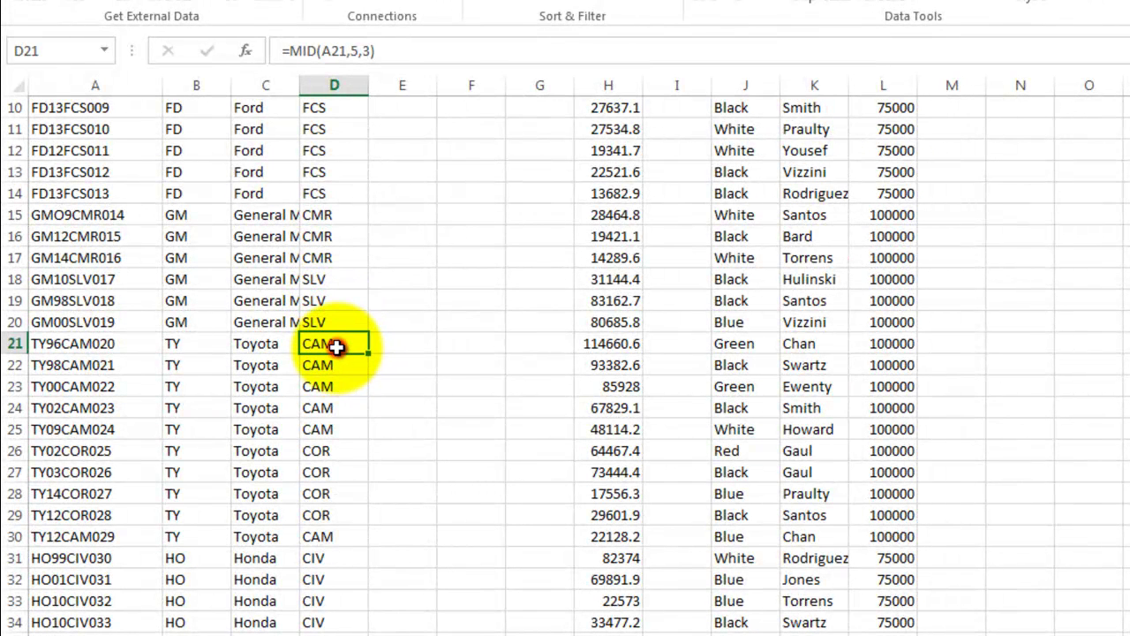
pyautogui.click(336, 451)
pyautogui.scroll(-4, 396, 411)
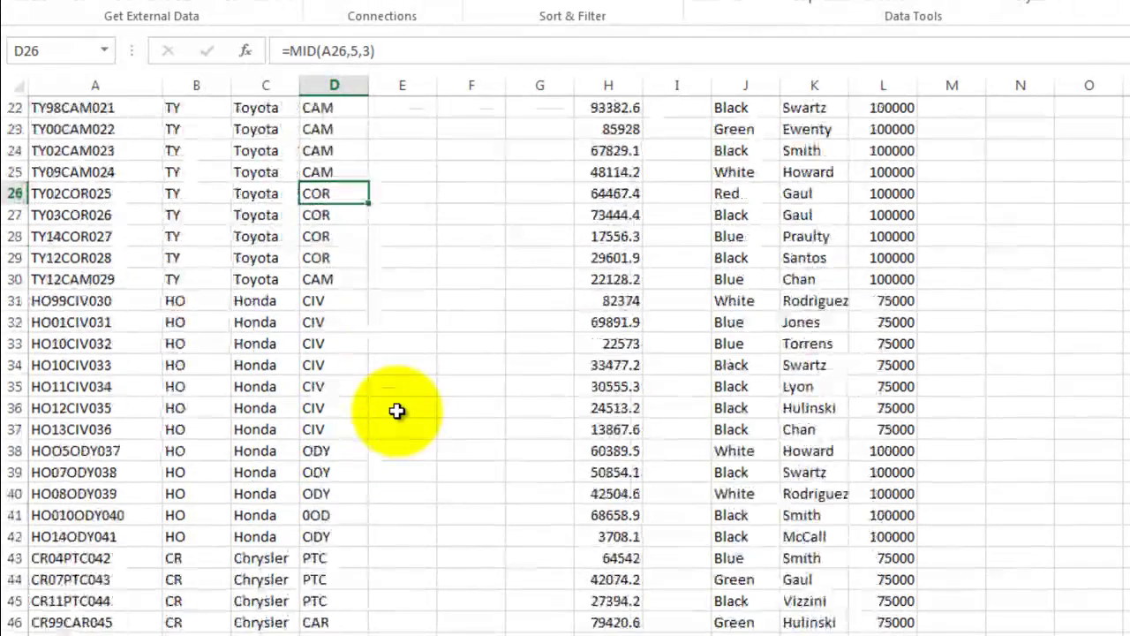
pyautogui.click(326, 302)
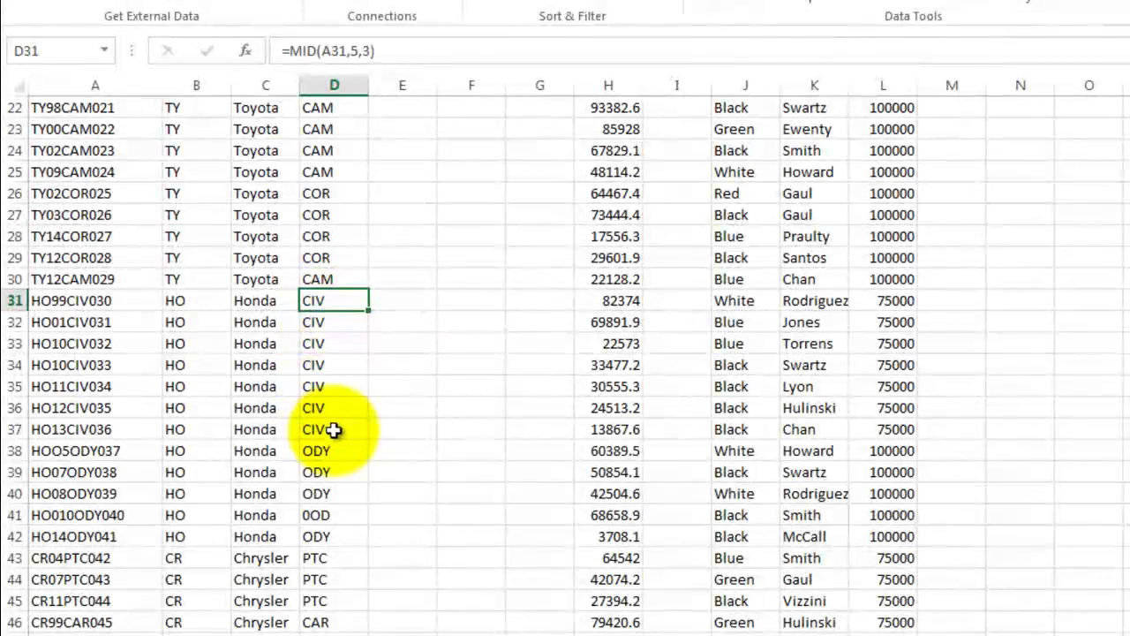
pyautogui.click(327, 449)
pyautogui.scroll(-3, 329, 446)
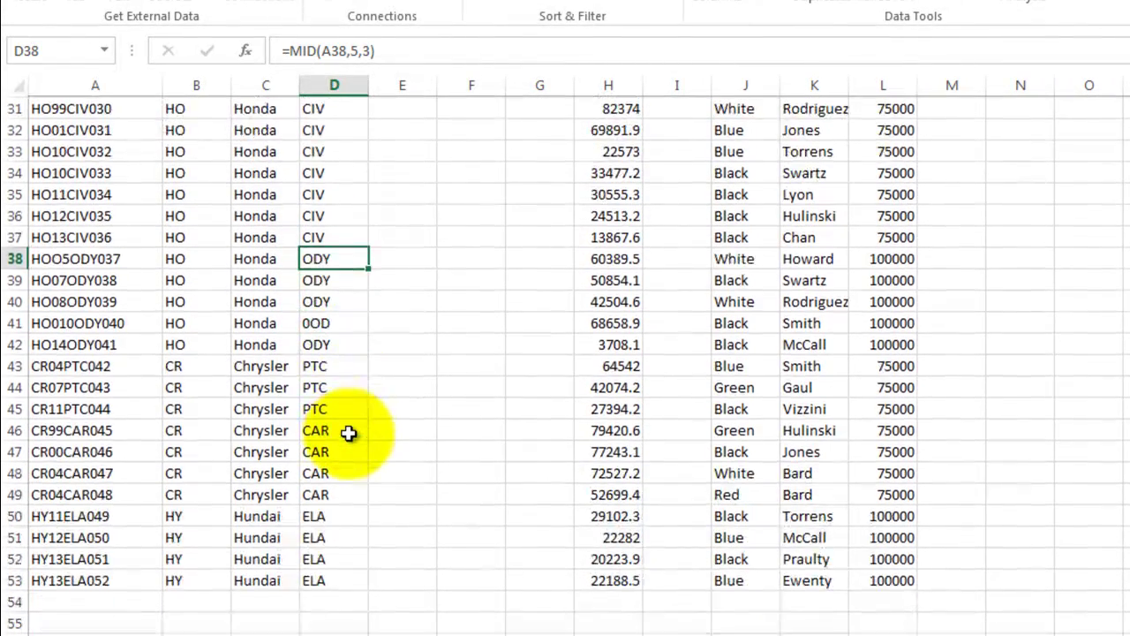
pyautogui.click(327, 365)
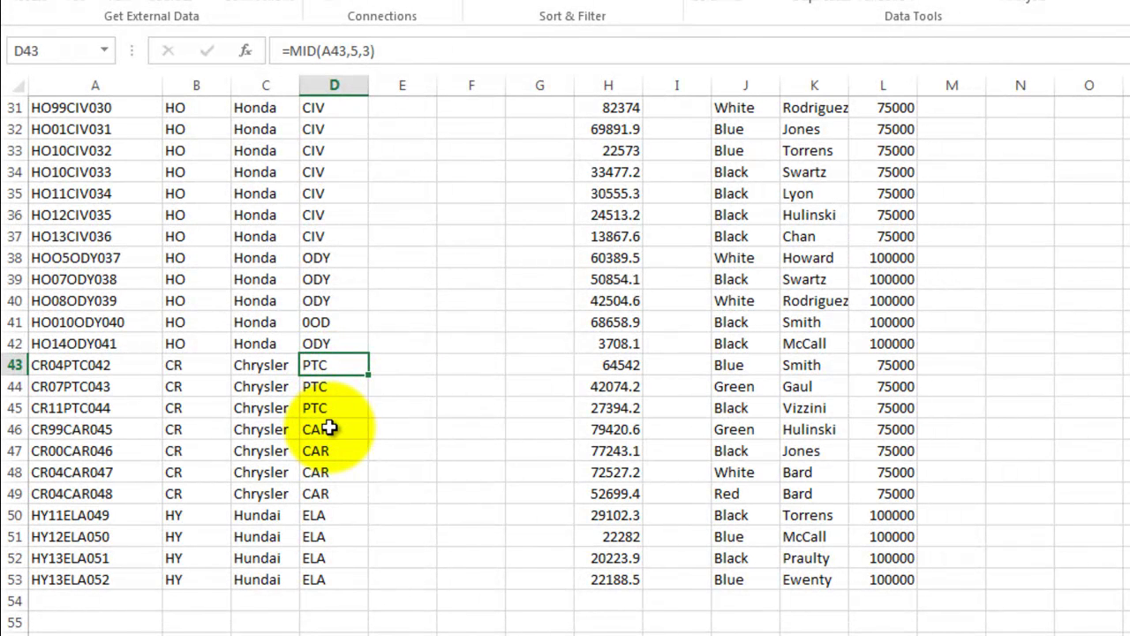
pyautogui.click(328, 429)
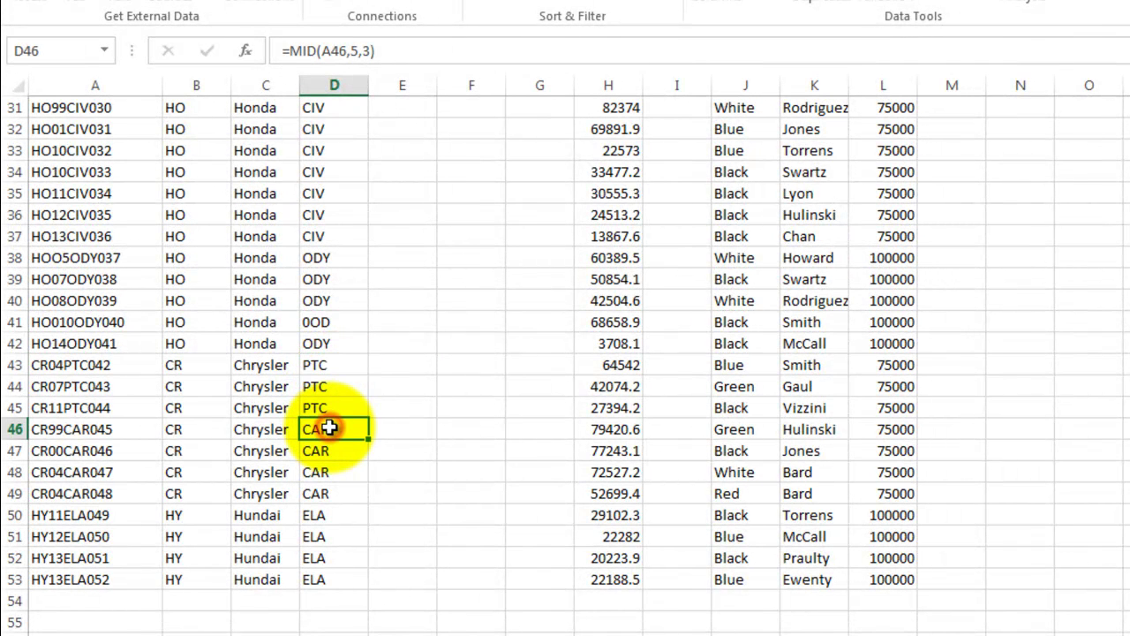
pyautogui.click(327, 518)
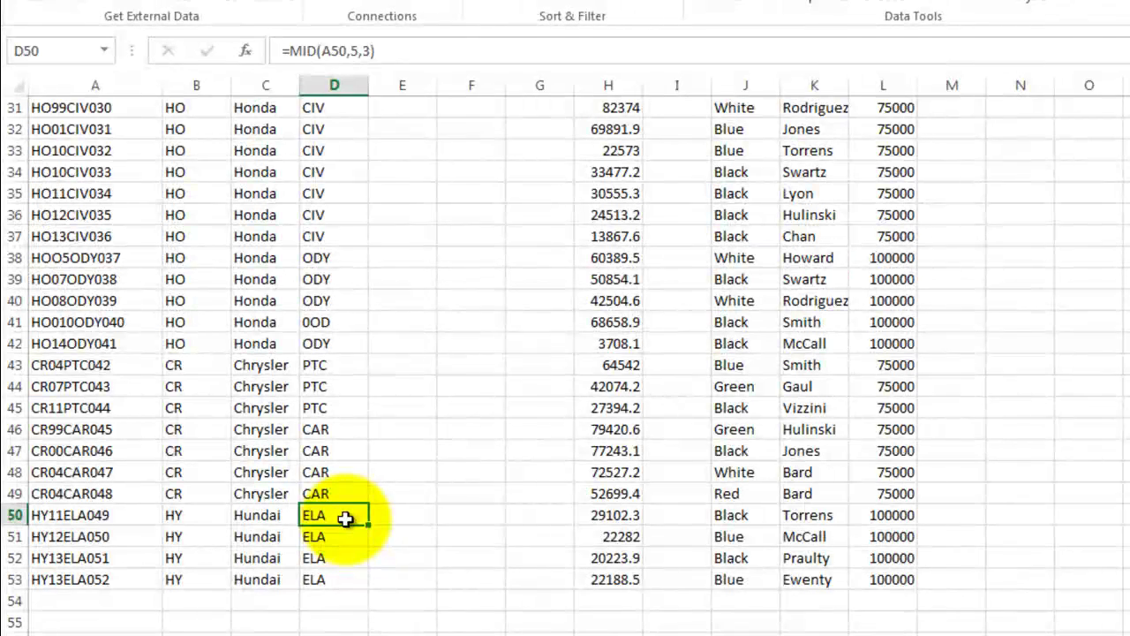
# - Enter a lookup table of model codes and full model names in D56:E66, from CAM Camrey to SLV Silverado
pyautogui.scroll(-3, 353, 431)
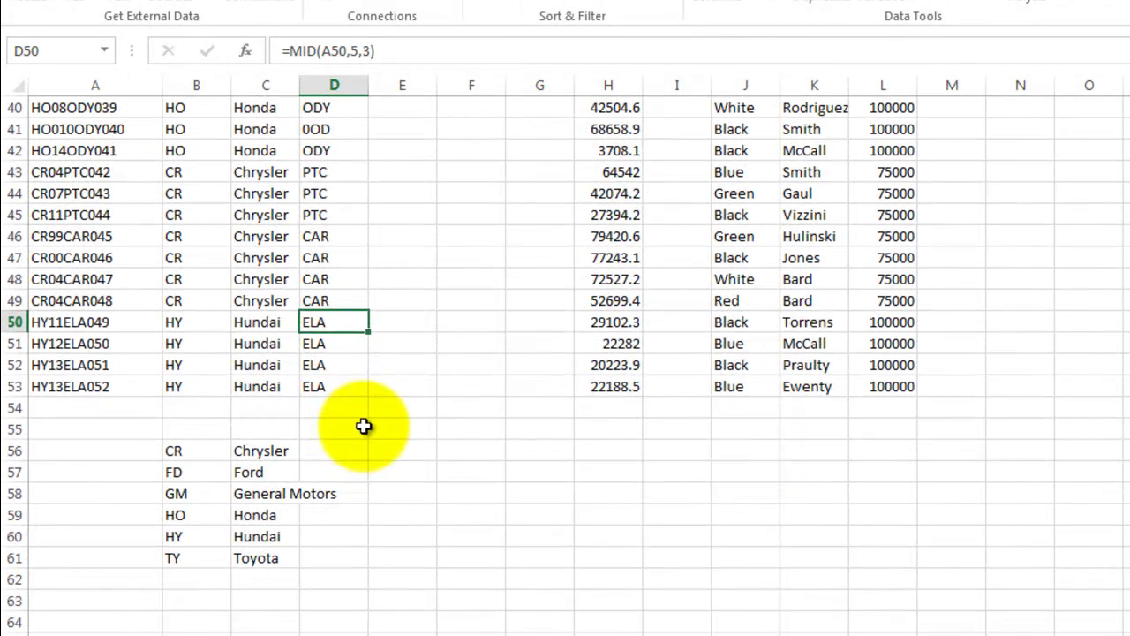
pyautogui.click(342, 449)
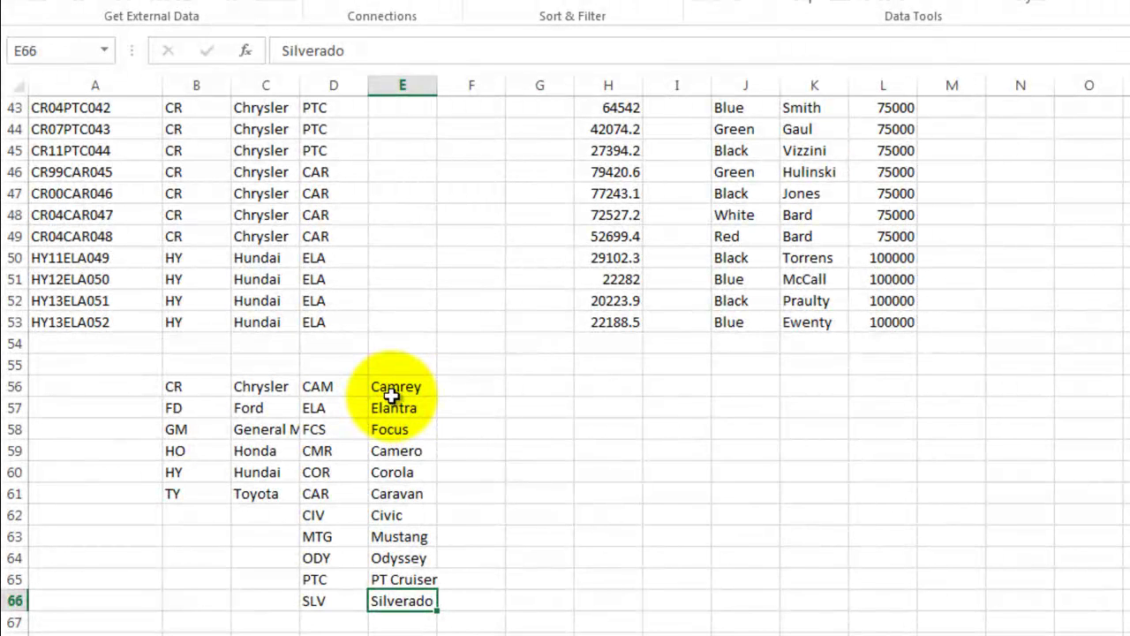
# - Sort the model lookup table D56:E66 by Column D values, A to Z
pyautogui.moveTo(335, 387); pyautogui.dragTo(404, 600)
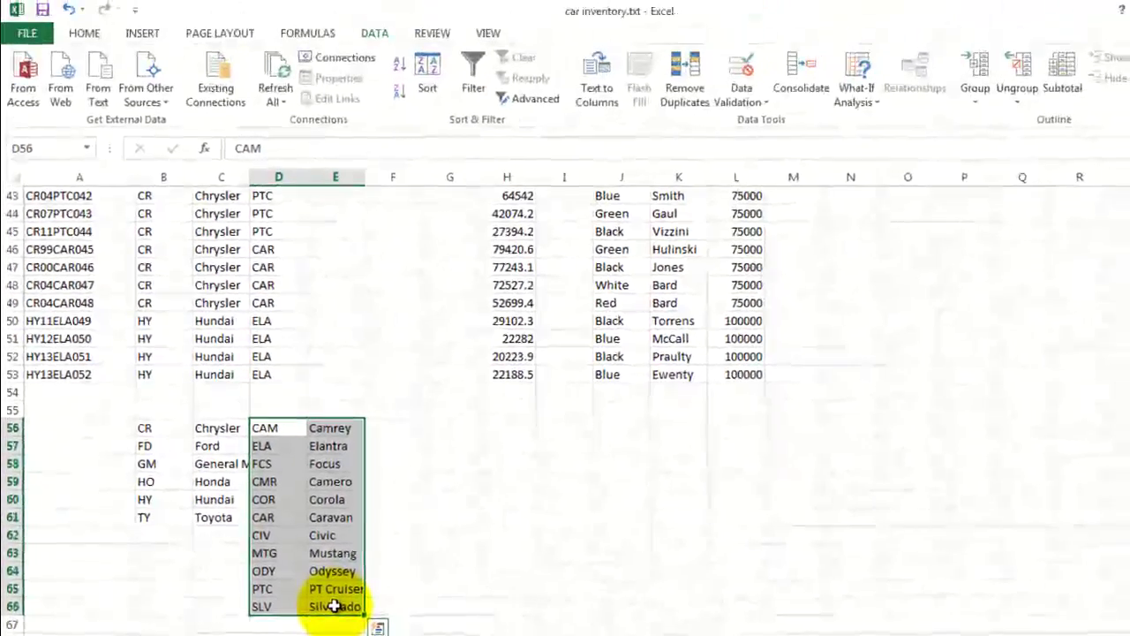
pyautogui.click(428, 71)
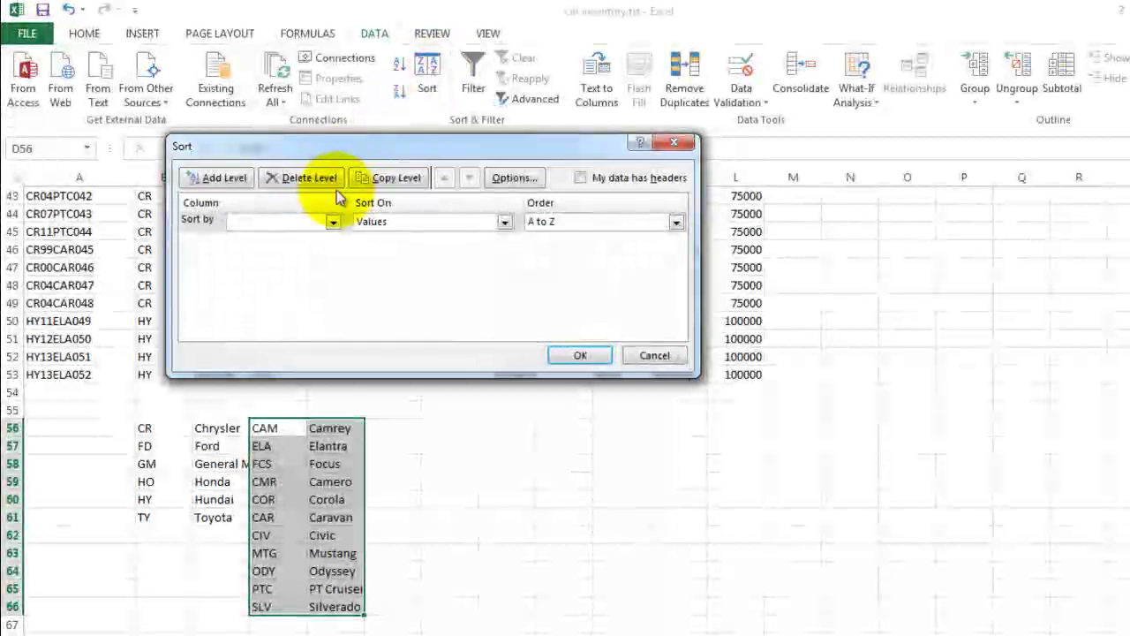
pyautogui.click(331, 221)
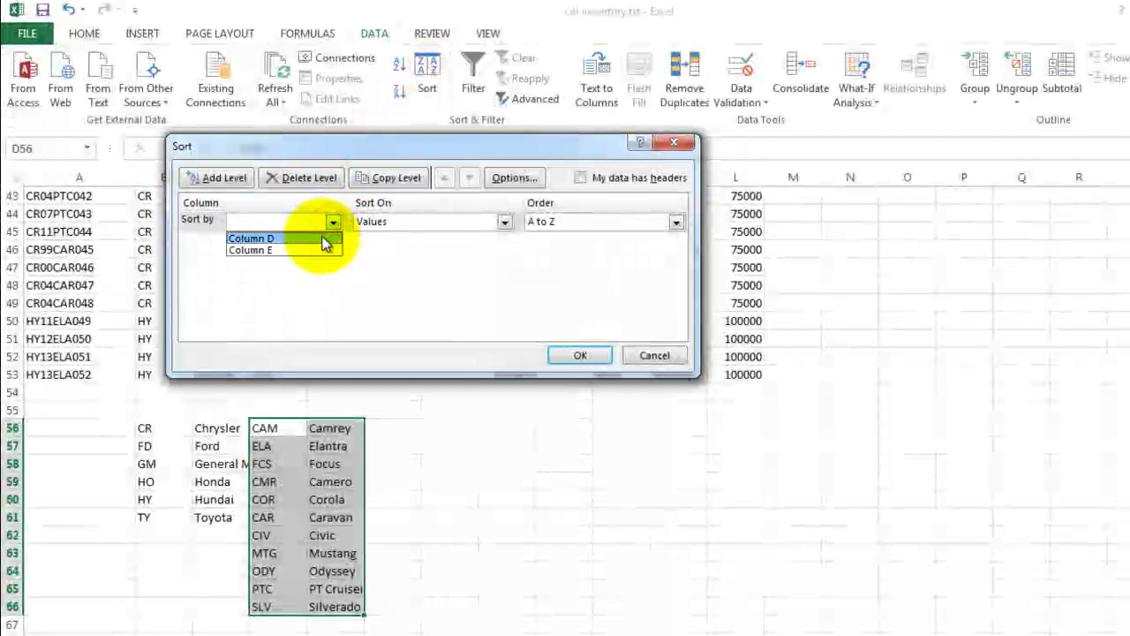
pyautogui.click(324, 239)
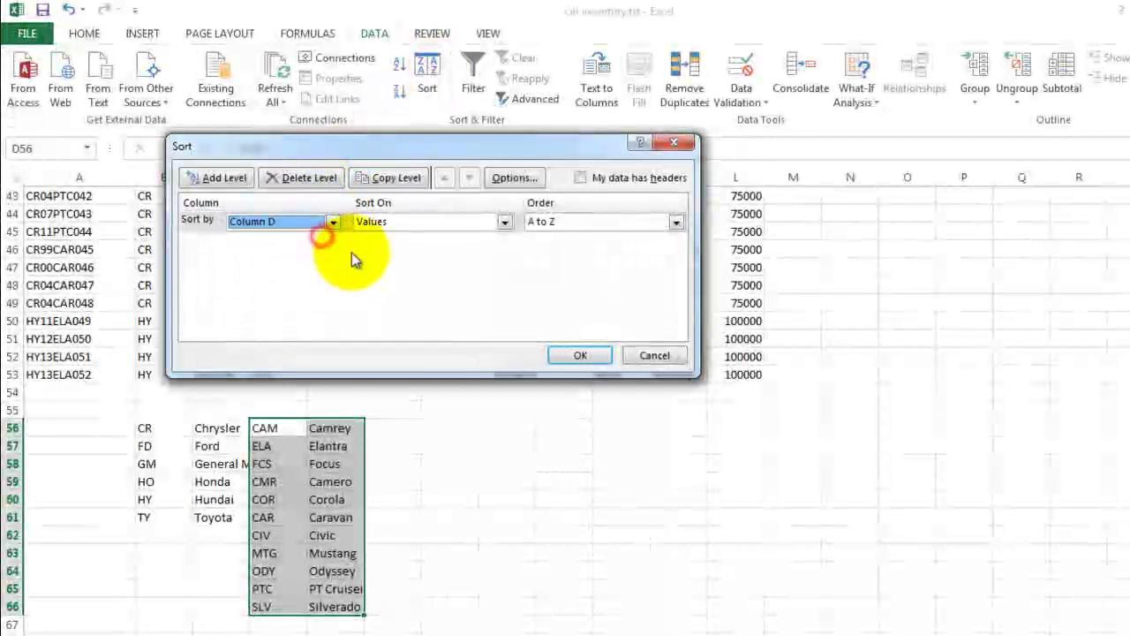
pyautogui.click(580, 355)
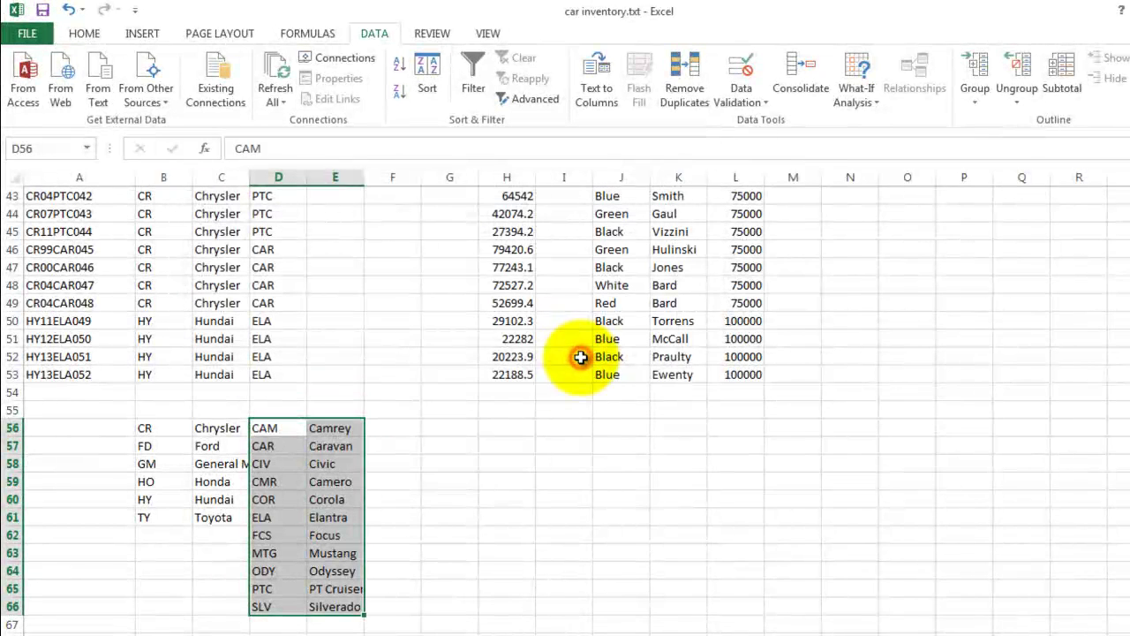
pyautogui.moveTo(265, 427); pyautogui.dragTo(273, 605)
pyautogui.click(326, 428)
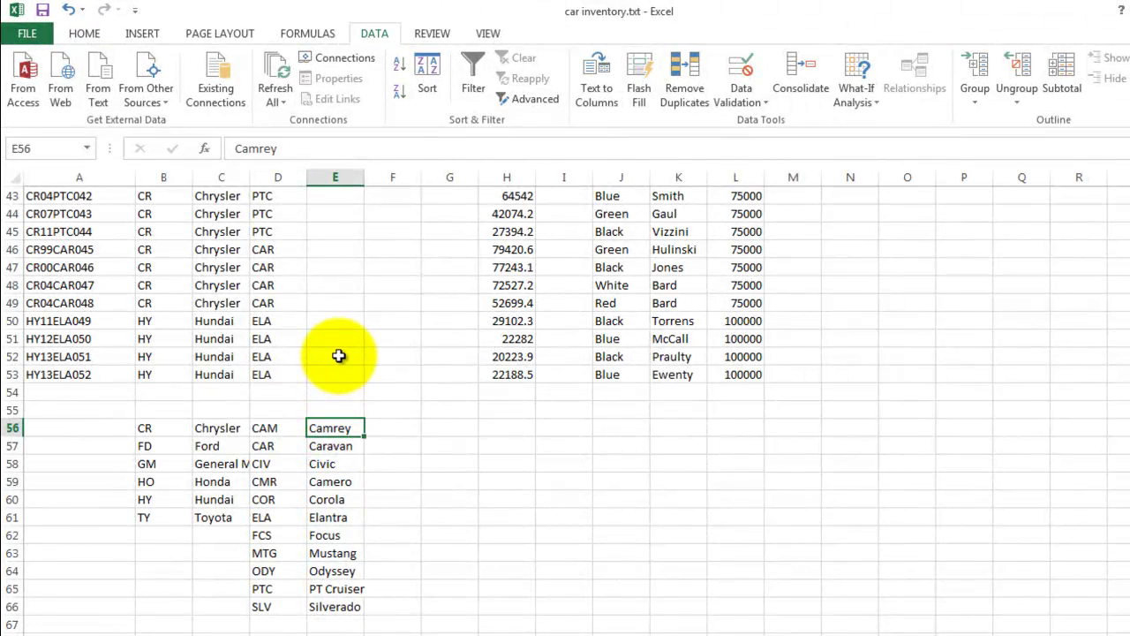
# - Copy the VLOOKUP formula from C2 into E2 in the Model (Full Name) column
pyautogui.scroll(14, 339, 356)
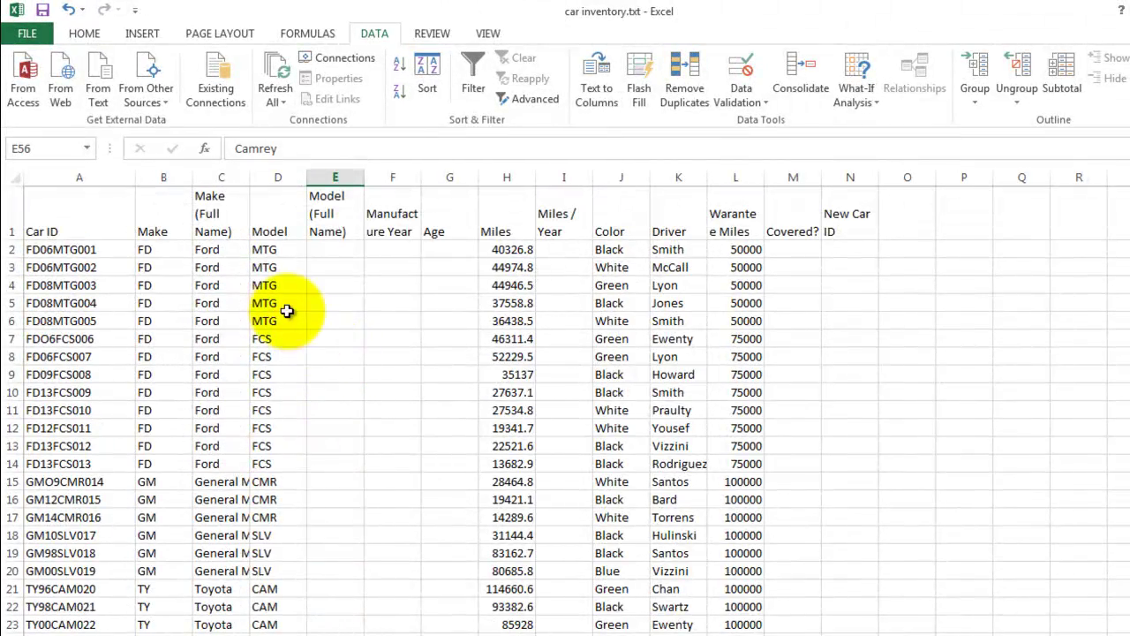
pyautogui.click(213, 250)
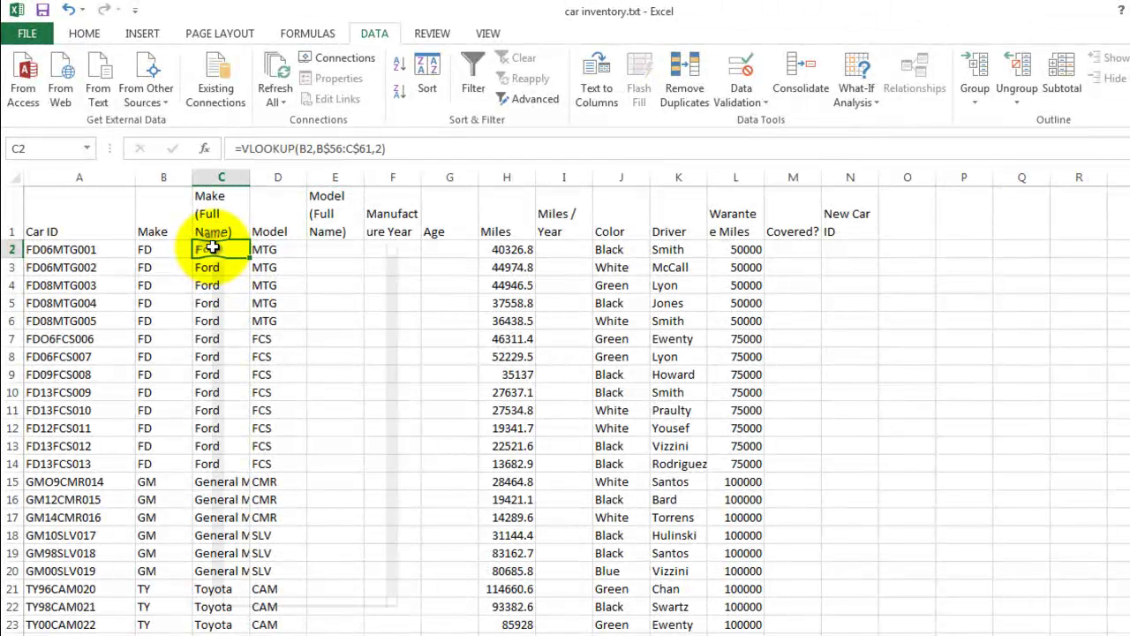
pyautogui.rightClick(212, 248)
pyautogui.click(248, 277)
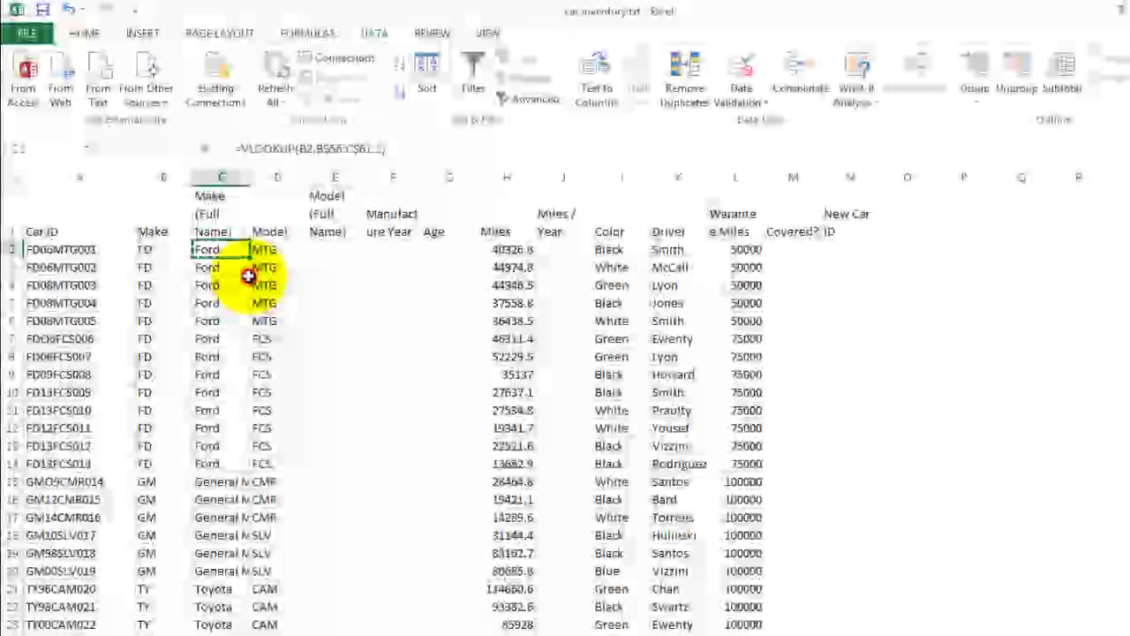
pyautogui.click(321, 248)
pyautogui.rightClick(322, 248)
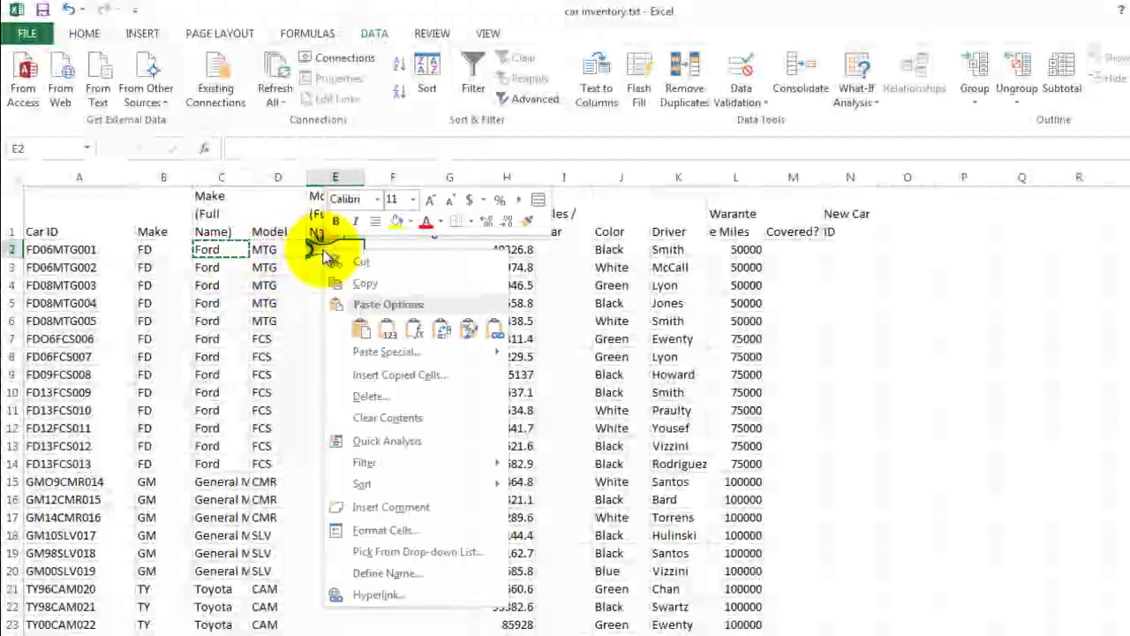
pyautogui.click(361, 330)
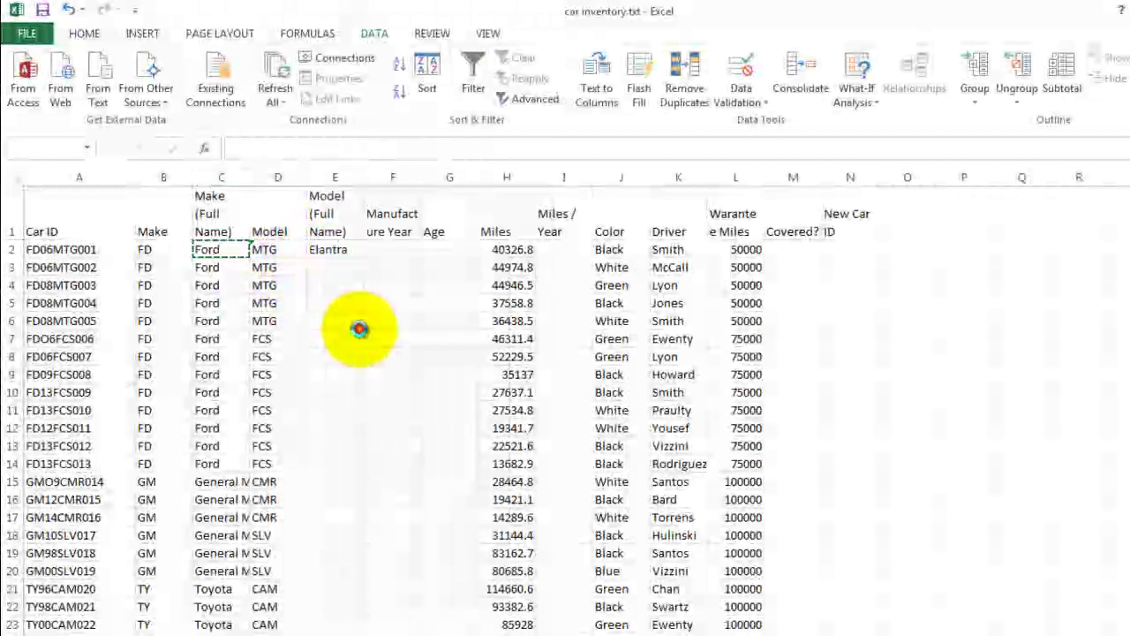
pyautogui.click(331, 285)
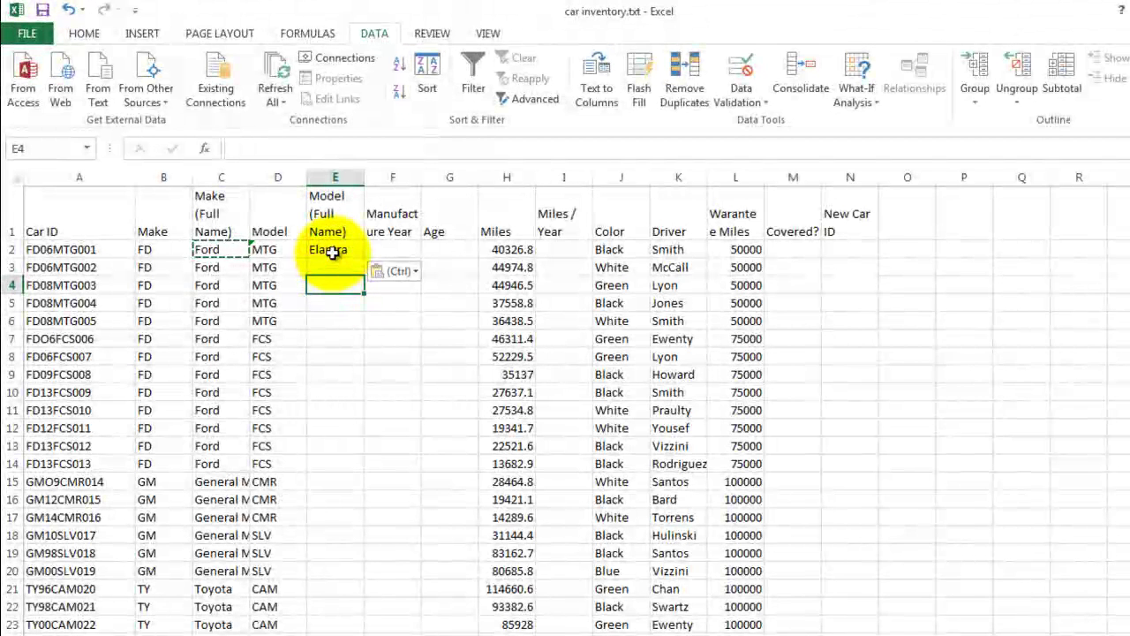
# - Extend the lookup range in E2's VLOOKUP formula to D$56:E$66 so it covers the whole model table
pyautogui.click(332, 252)
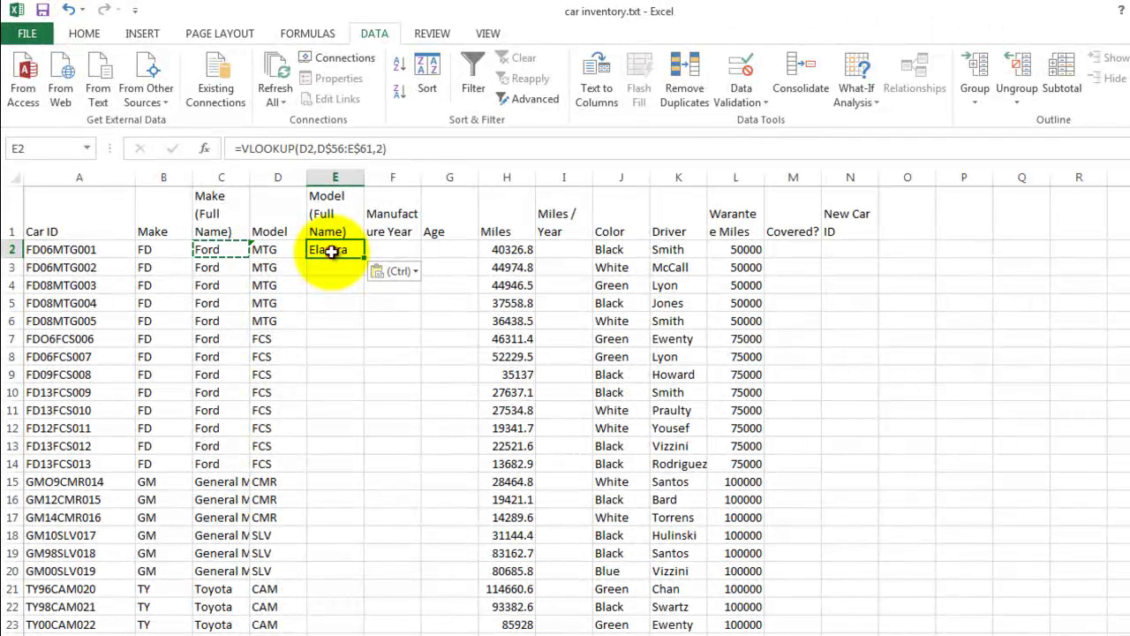
pyautogui.doubleClick(331, 251)
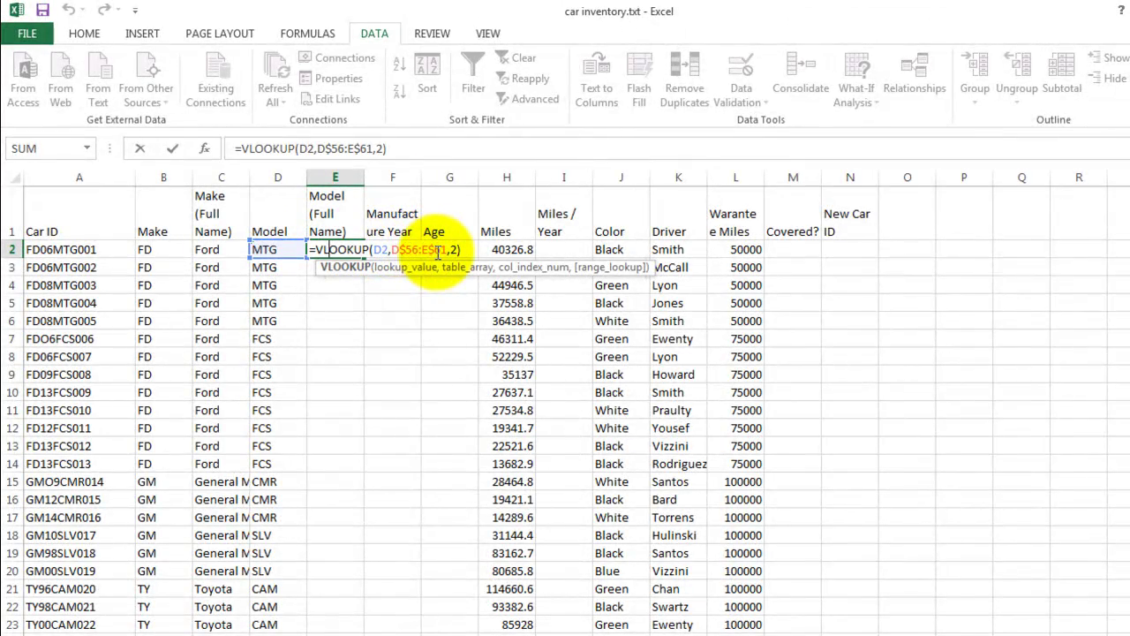
pyautogui.scroll(-15, 405, 305)
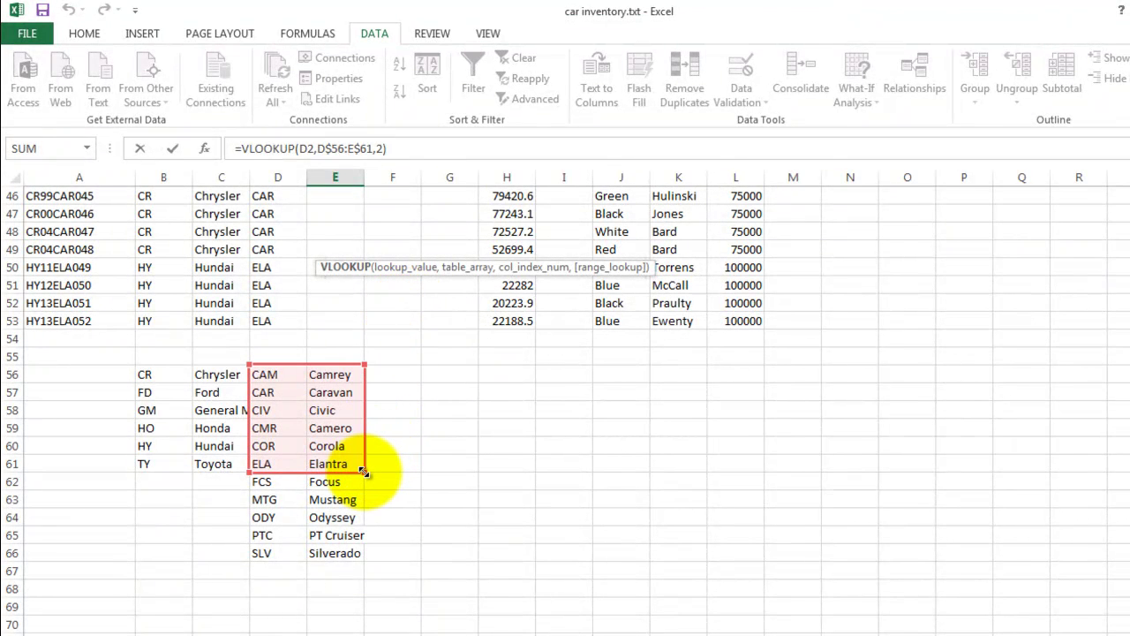
pyautogui.moveTo(363, 472); pyautogui.dragTo(364, 558)
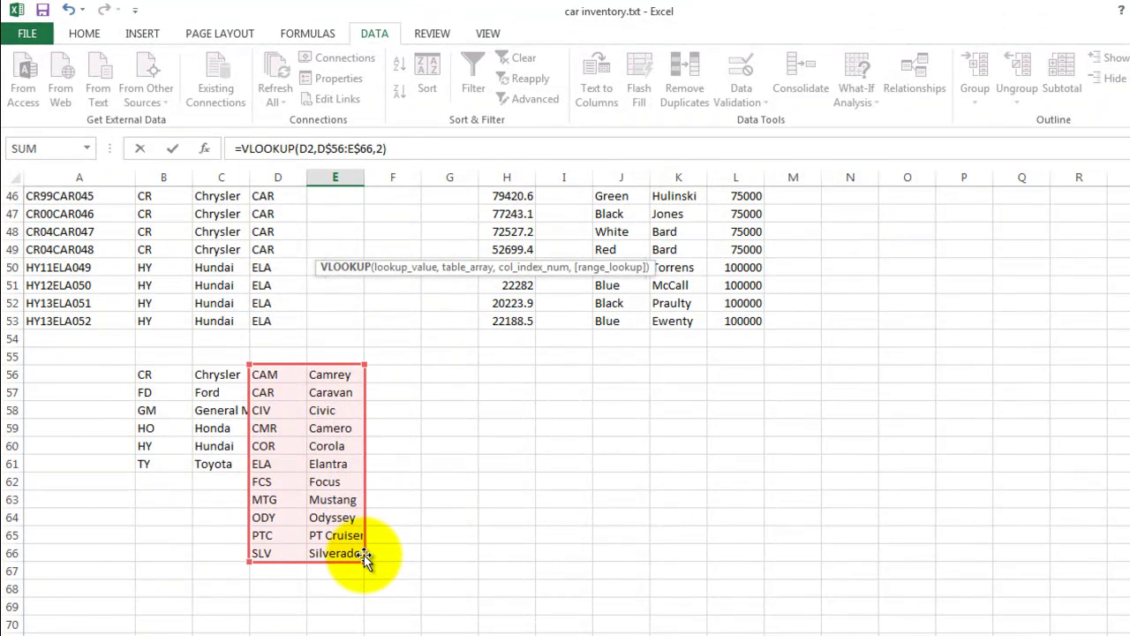
pyautogui.press('Return')
pyautogui.scroll(1, 335, 323)
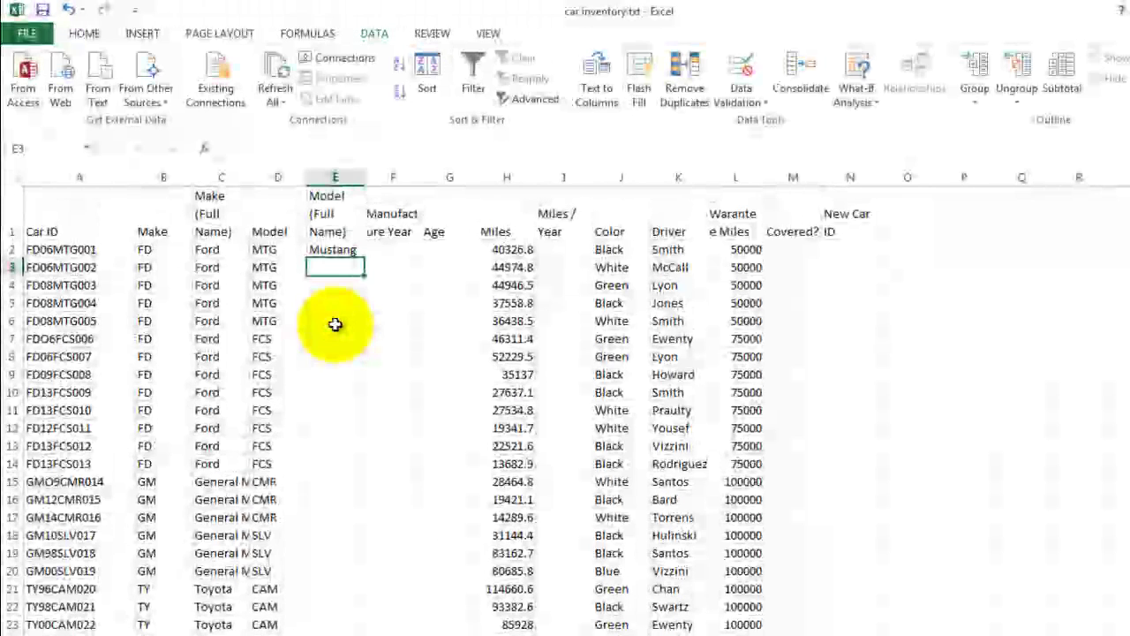
# - Fill the VLOOKUP formula from E2 down through E53 and widen column E to fit the full model names
pyautogui.click(328, 251)
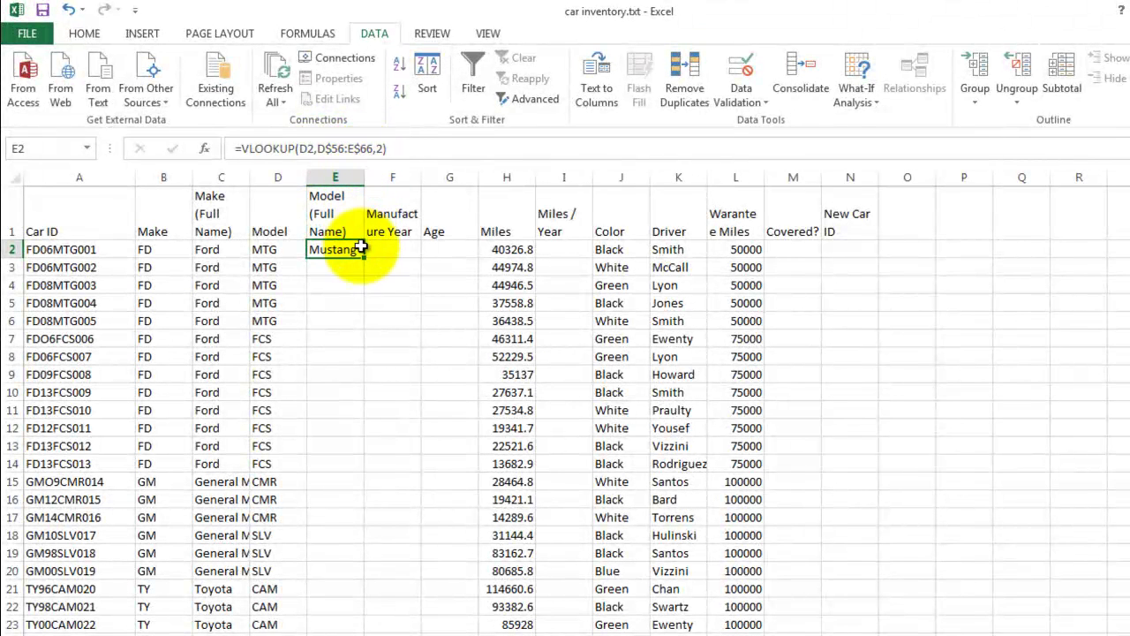
pyautogui.moveTo(365, 258); pyautogui.dragTo(332, 598)
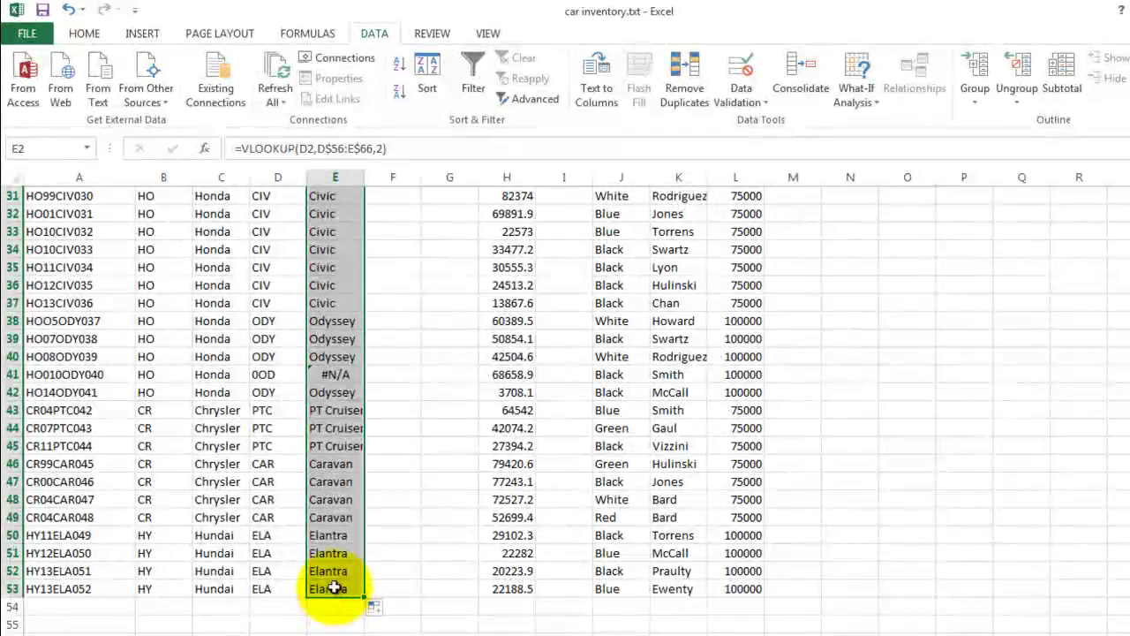
pyautogui.scroll(2, 404, 312)
pyautogui.scroll(8, 405, 313)
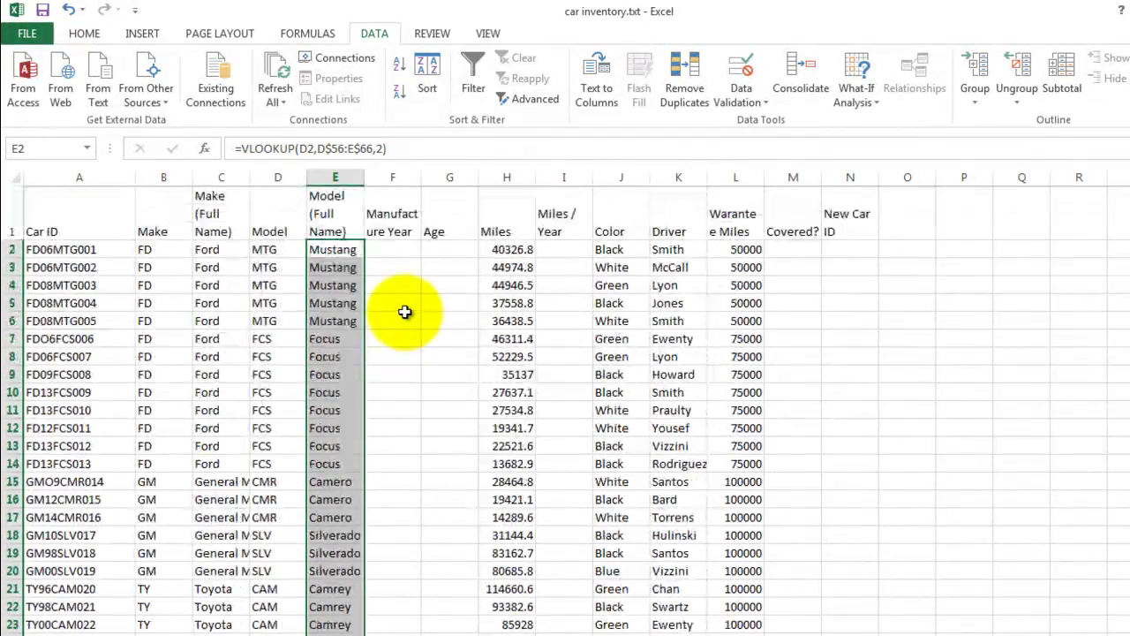
pyautogui.moveTo(364, 177); pyautogui.dragTo(392, 180)
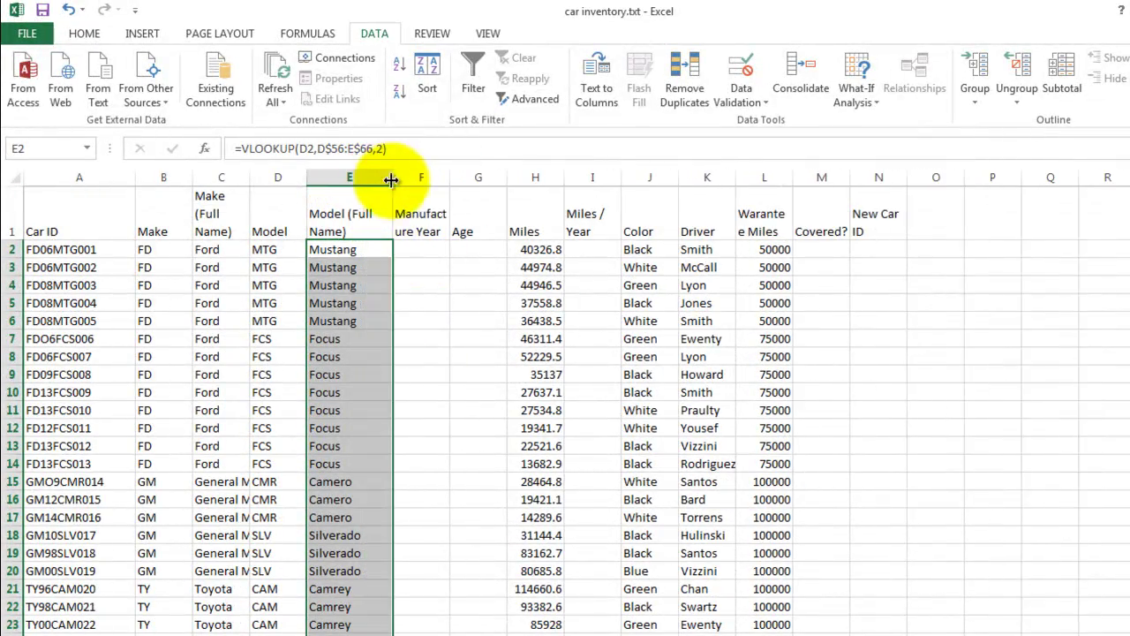
pyautogui.click(375, 303)
# - Trace the #N/A error in E41 to its source and correct the car ID in A41 to HO01ODY040
pyautogui.scroll(-8, 382, 341)
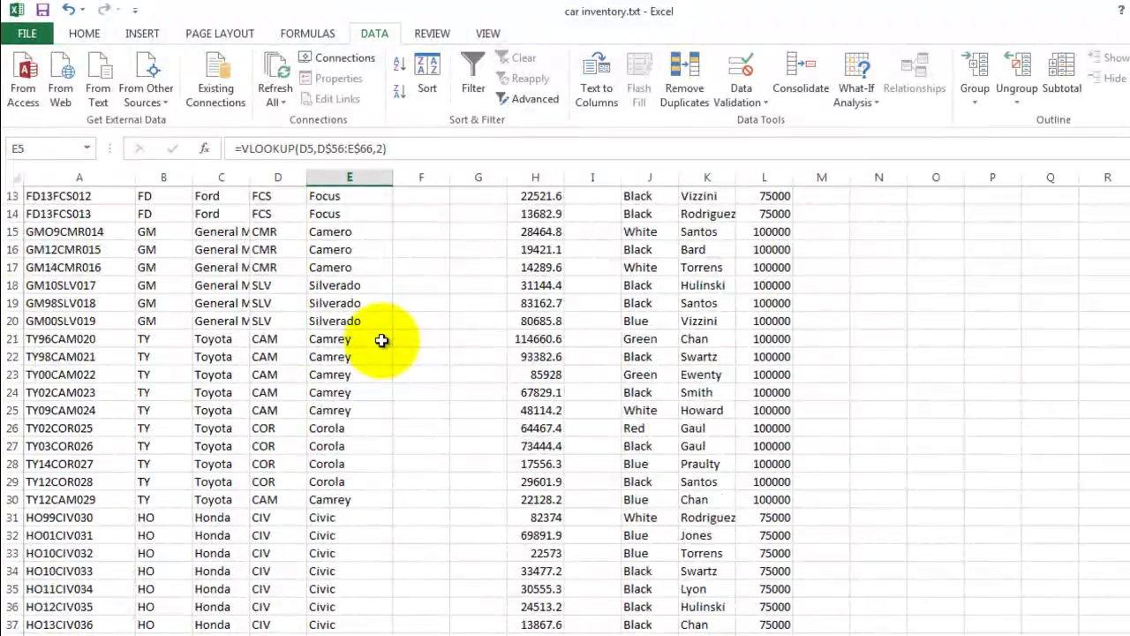
pyautogui.scroll(-1, 381, 341)
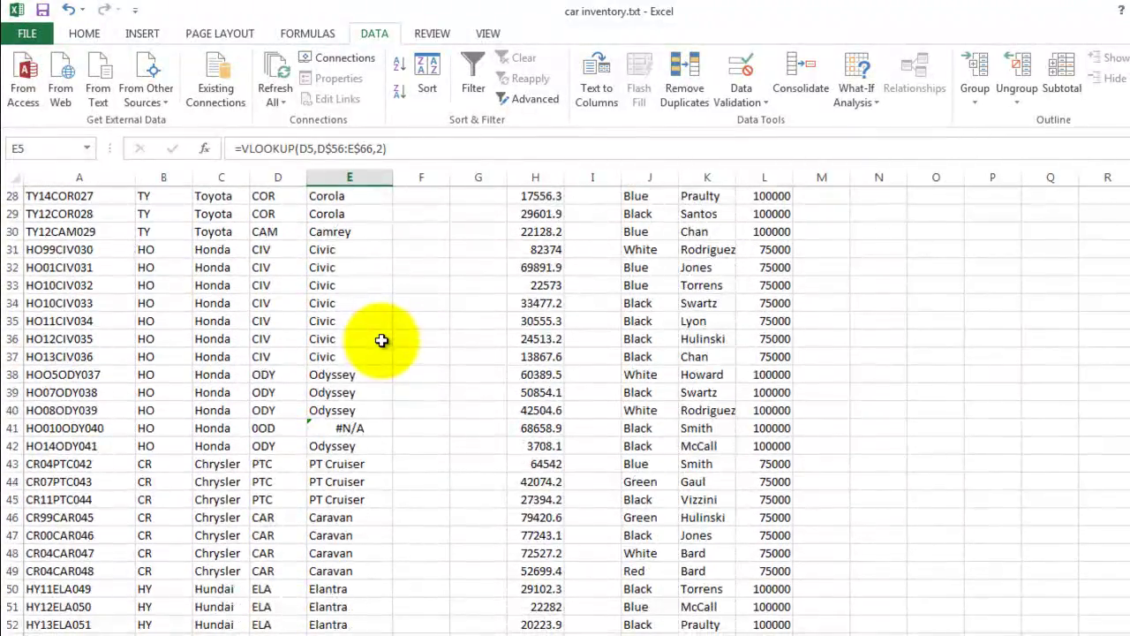
pyautogui.click(342, 429)
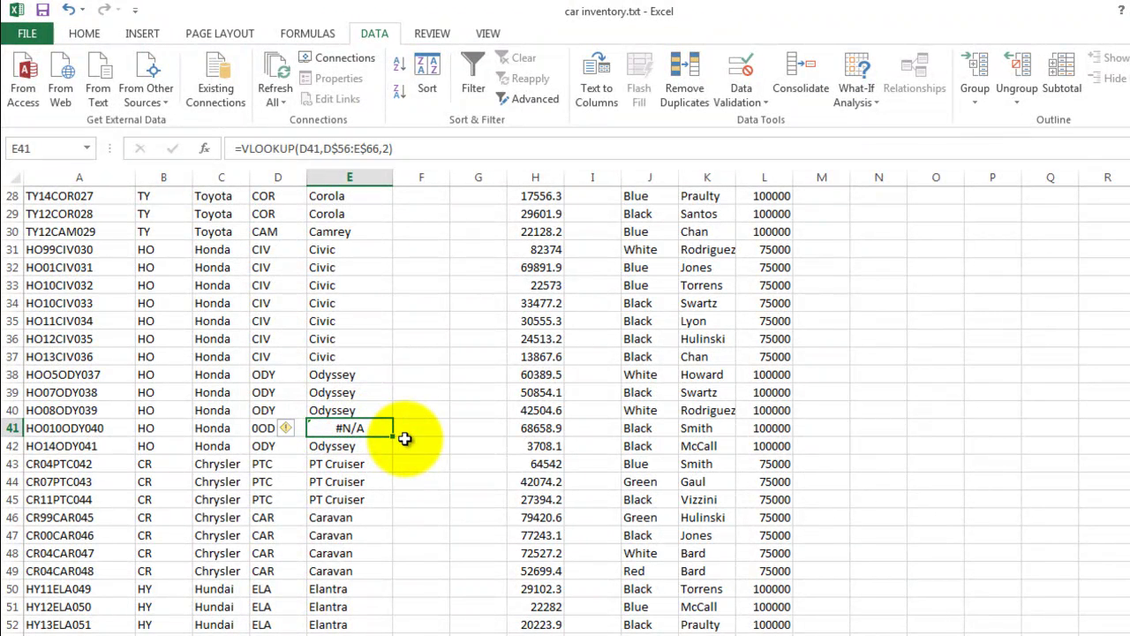
pyautogui.click(262, 430)
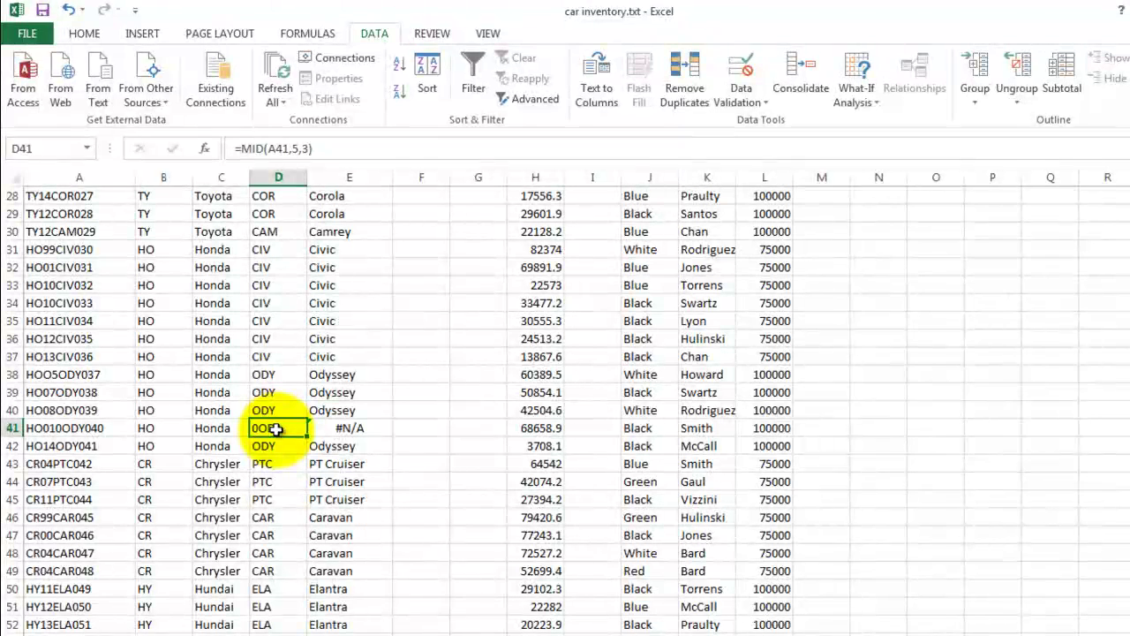
pyautogui.click(57, 429)
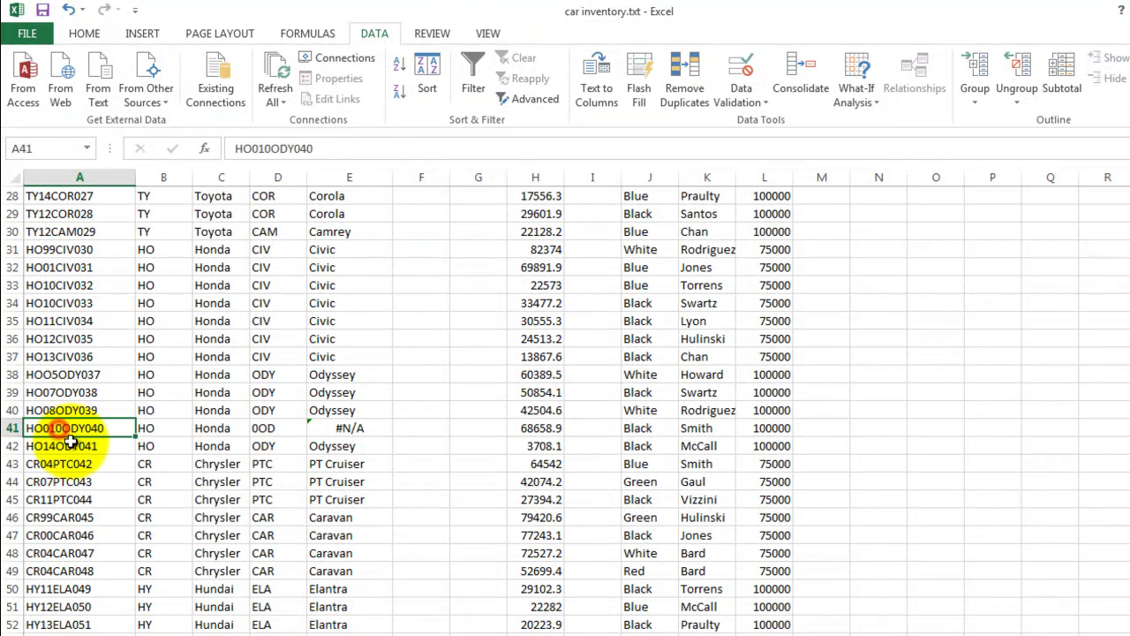
pyautogui.click(274, 149)
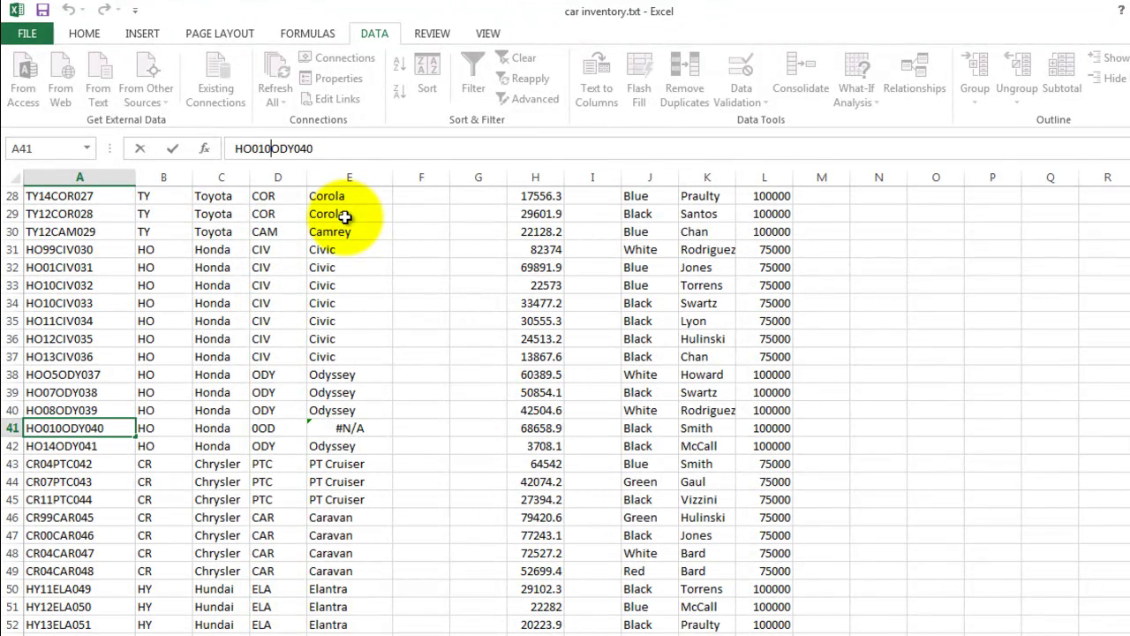
pyautogui.press('Return')
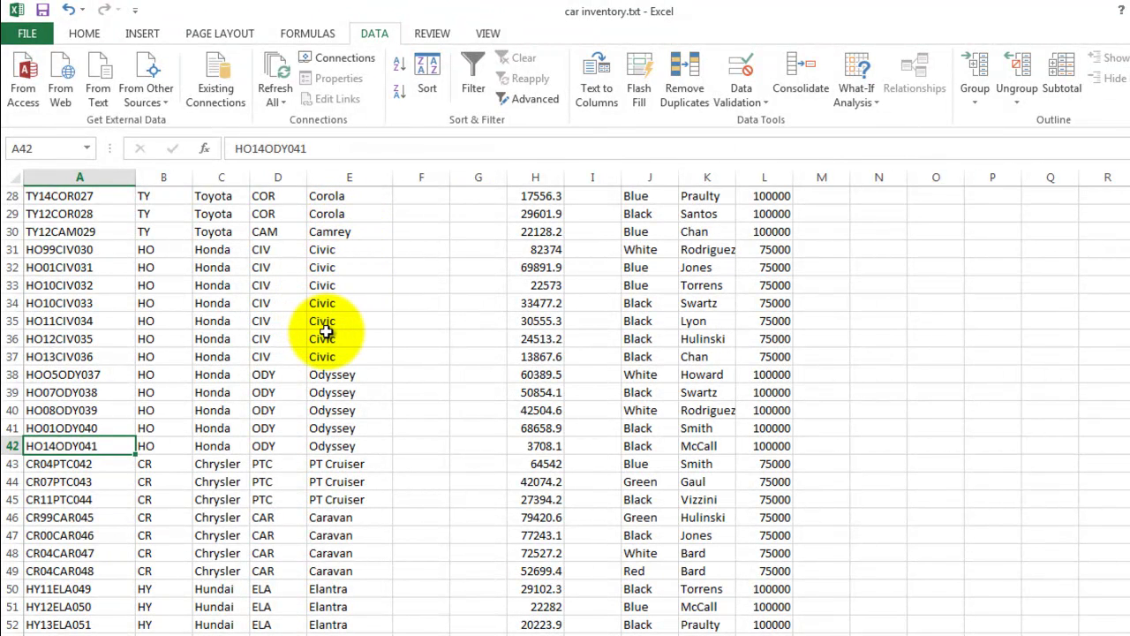
# - Enter the formula =MID(A2,3,2) in F2 to extract the manufacture year from the car ID
pyautogui.scroll(-3, 347, 356)
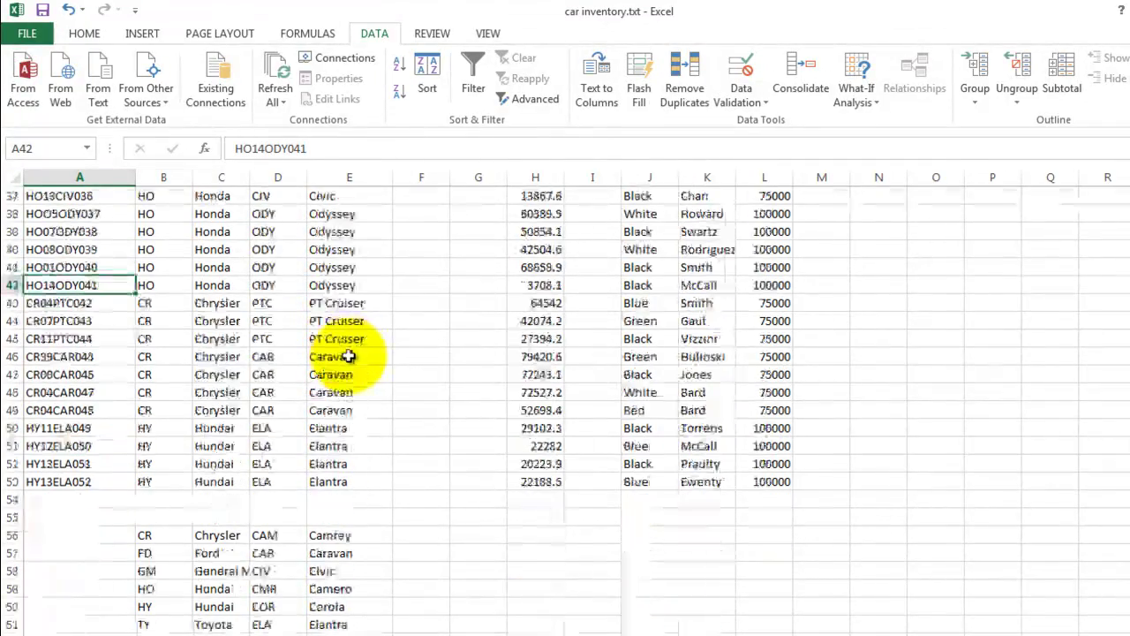
pyautogui.scroll(12, 349, 356)
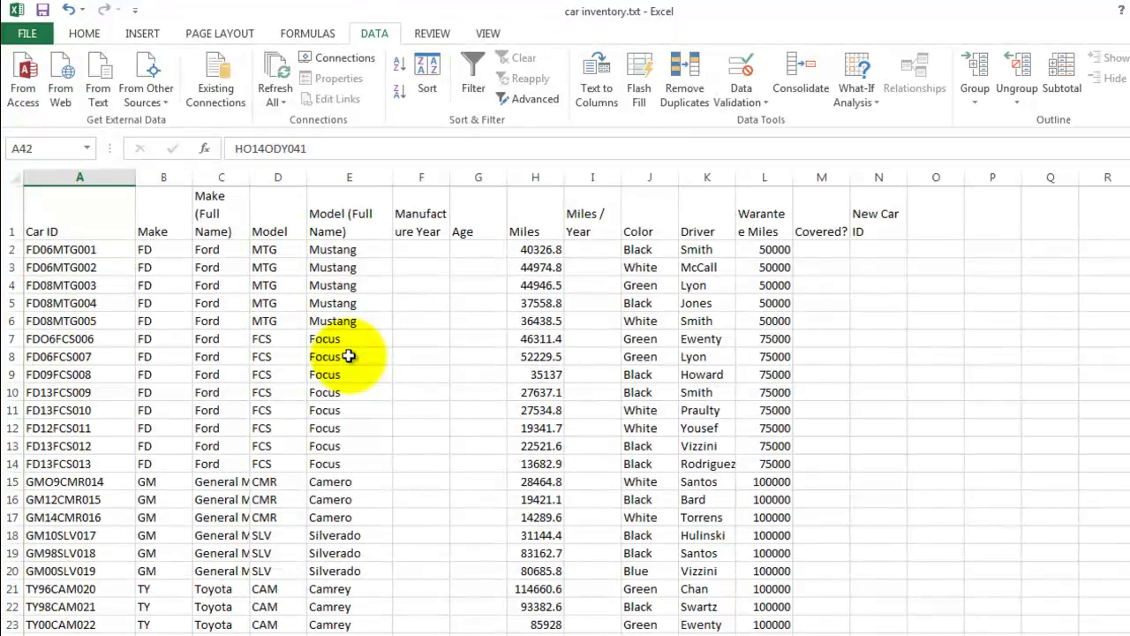
pyautogui.click(409, 247)
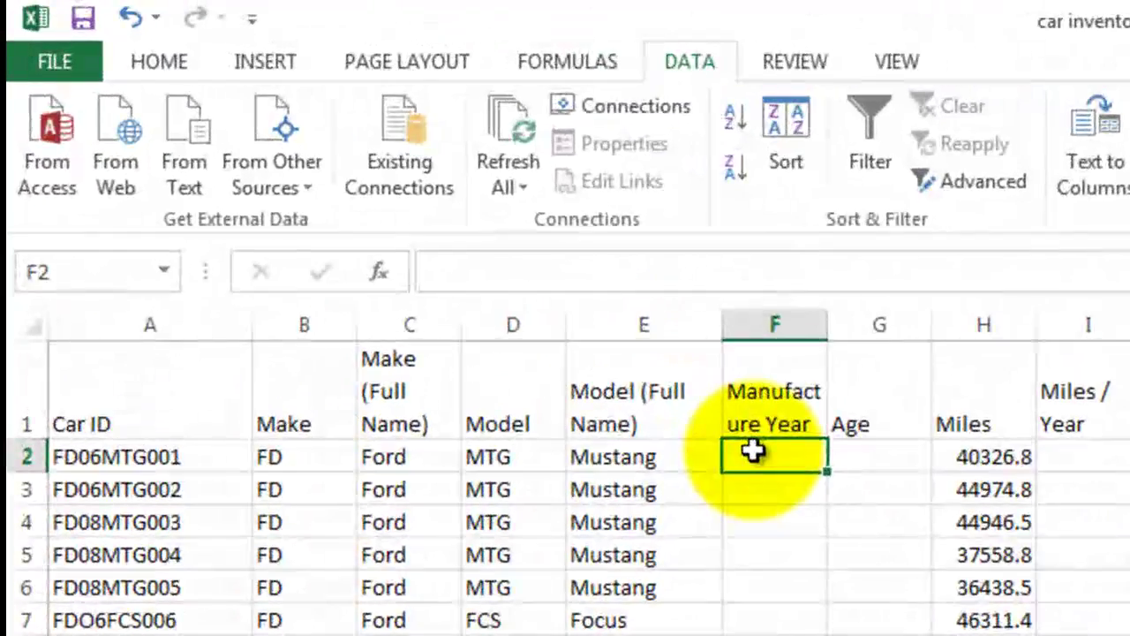
pyautogui.write('=mid(')
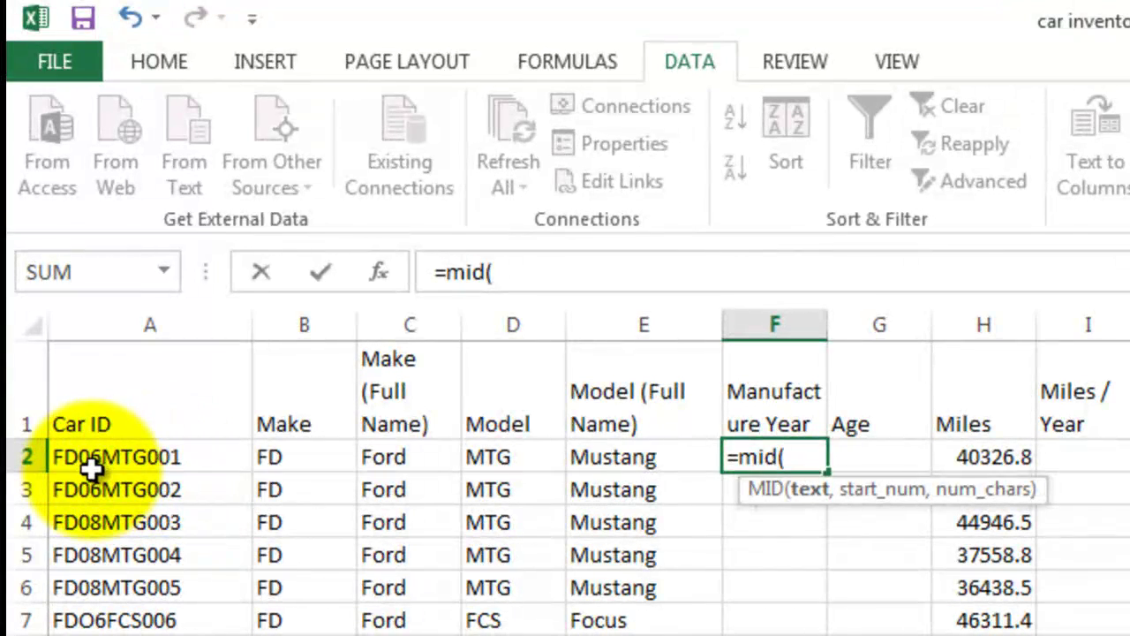
pyautogui.click(88, 460)
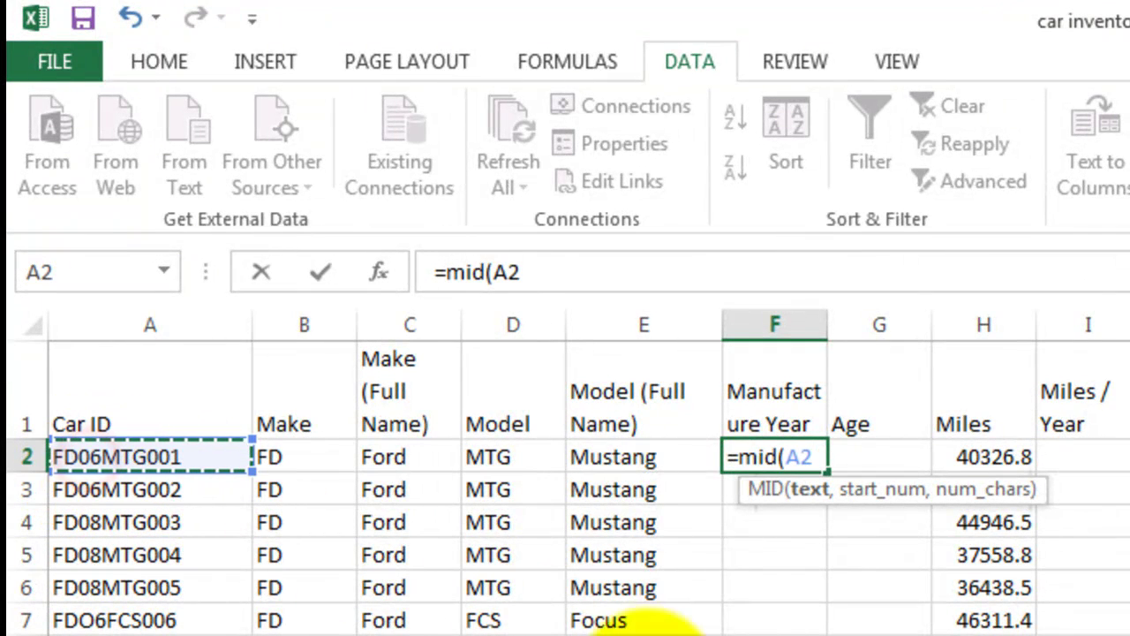
pyautogui.write(',')
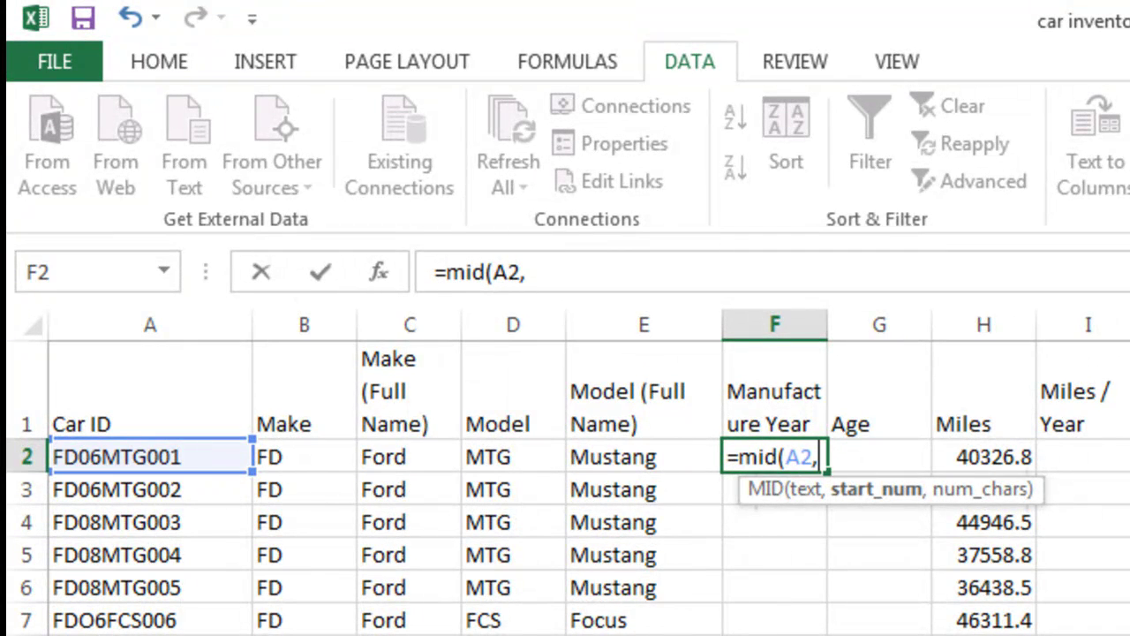
pyautogui.write('3,')
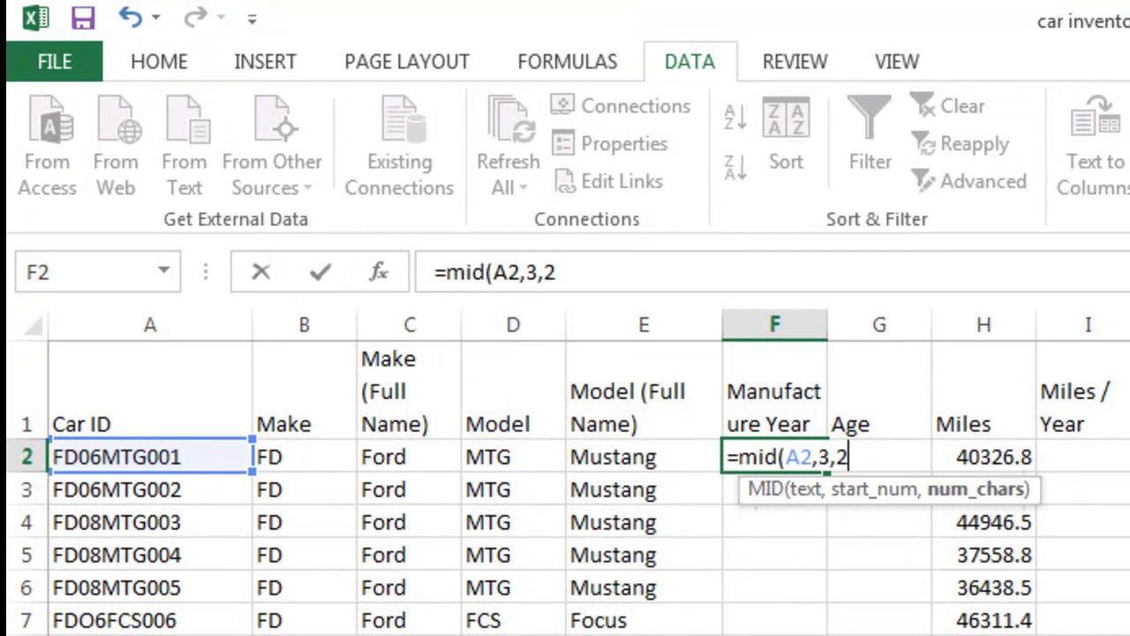
pyautogui.write('2)')
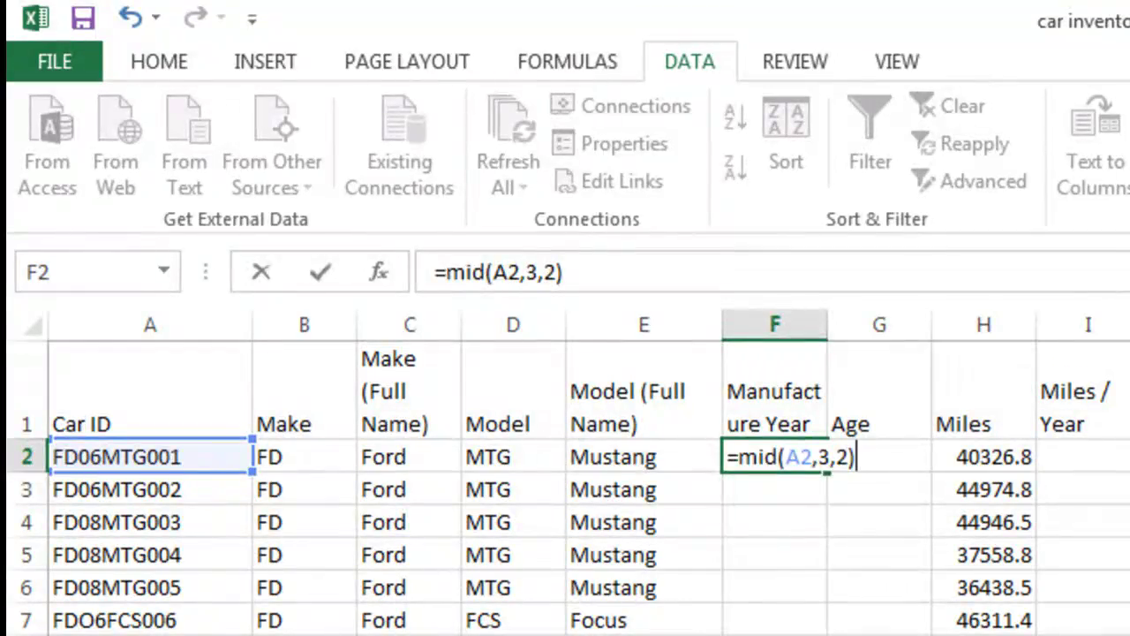
pyautogui.press('Return')
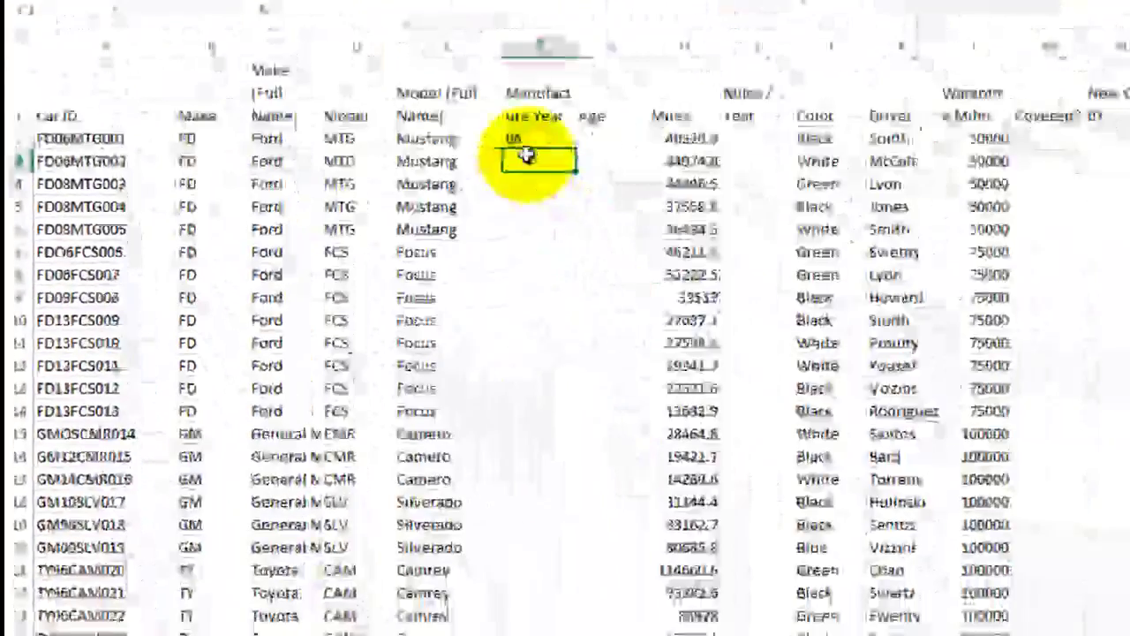
# - Fill the MID formula from F2 down the Manufacture Year column through F53
pyautogui.click(774, 457)
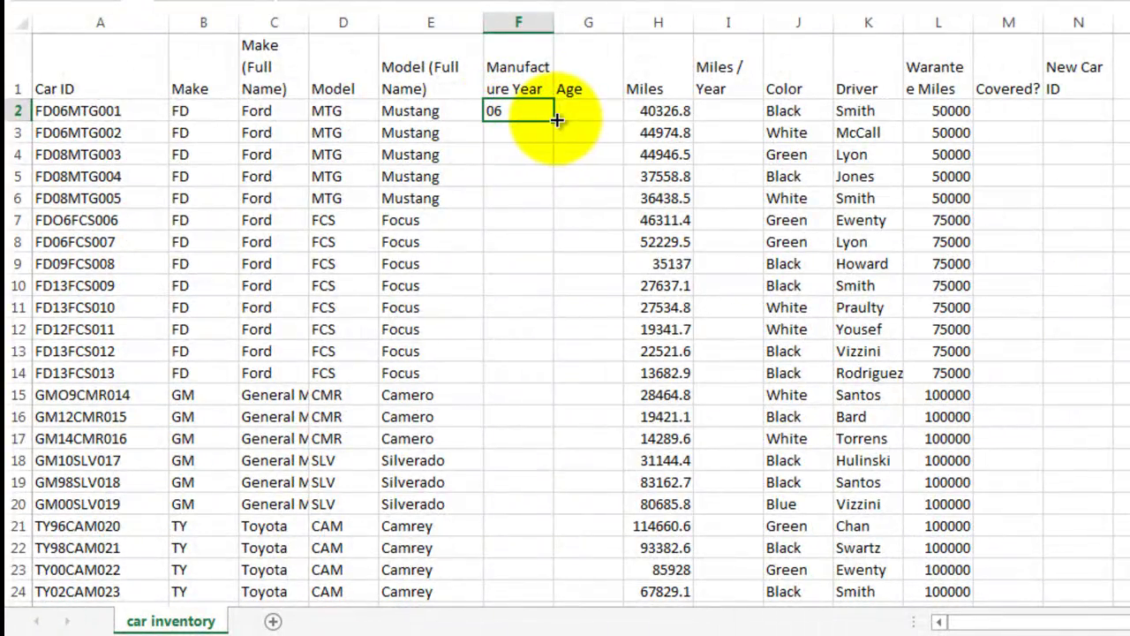
pyautogui.moveTo(557, 119)
pyautogui.mouseDown()
pyautogui.moveTo(540, 626)
pyautogui.moveTo(535, 539)
pyautogui.mouseUp()
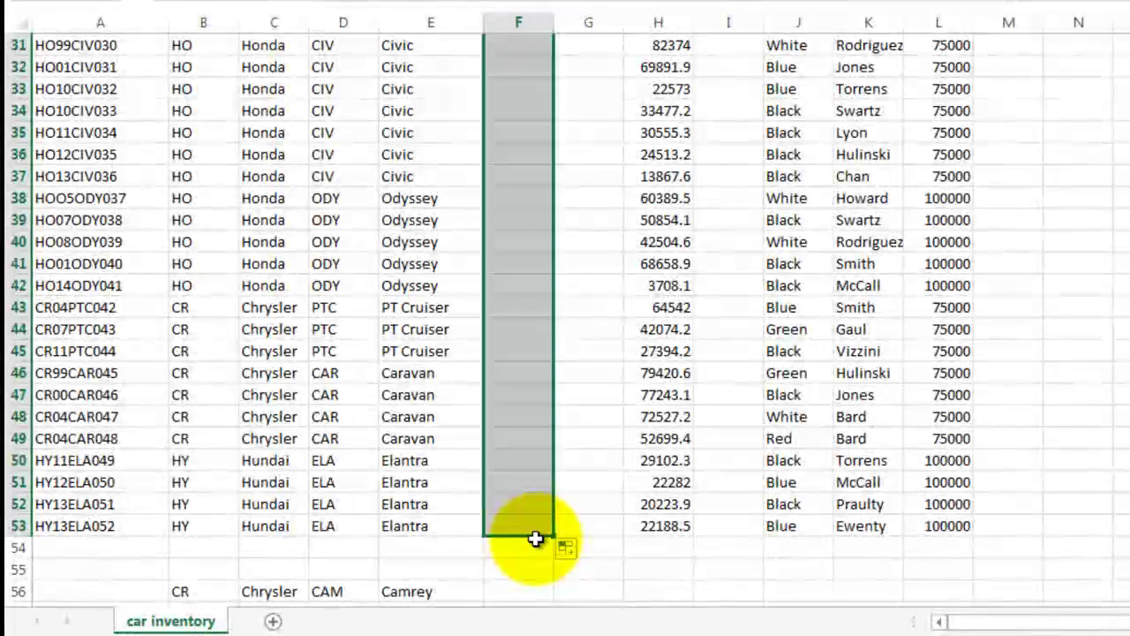
pyautogui.click(581, 177)
pyautogui.scroll(2, 581, 185)
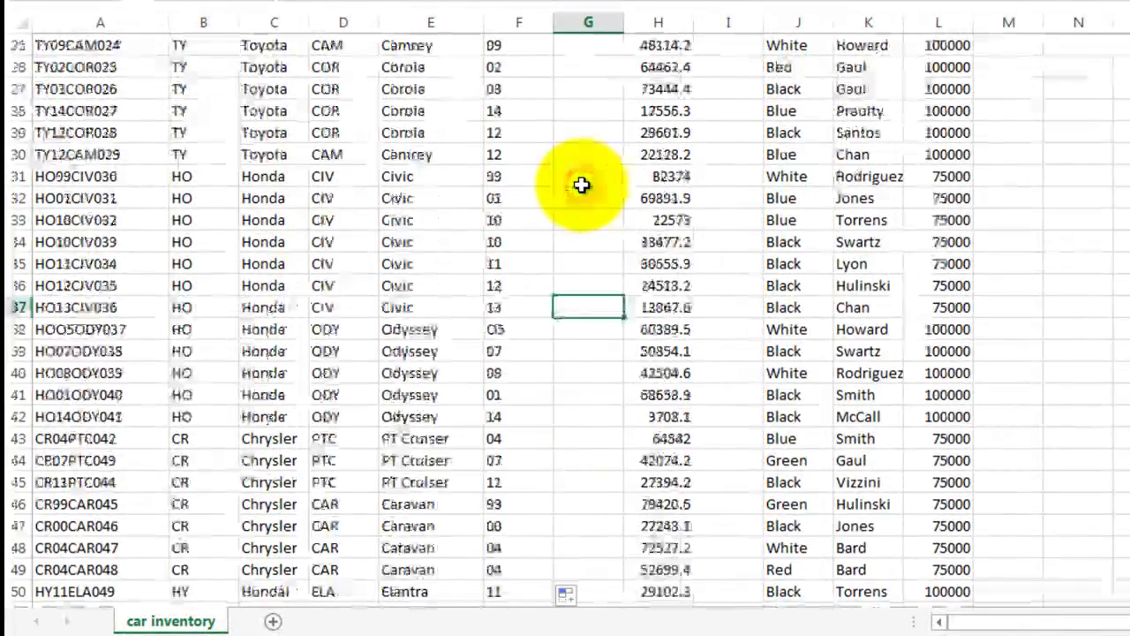
pyautogui.scroll(8, 581, 184)
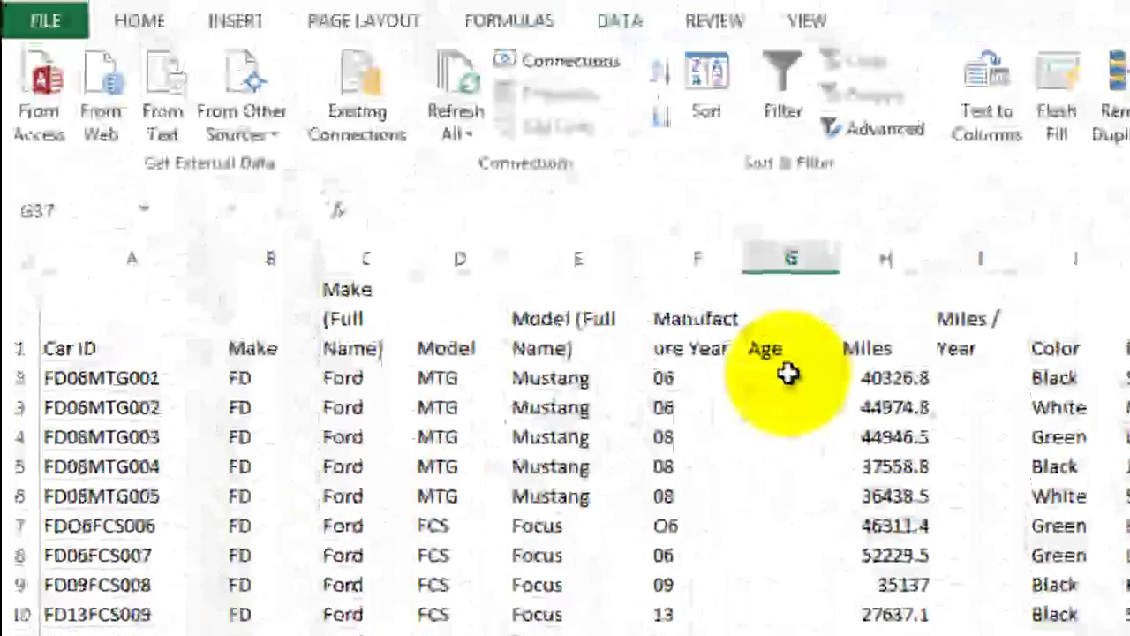
# - Enter the formula =14-F2 in G2 to calculate the car's age and fill it down through G16
pyautogui.click(788, 375)
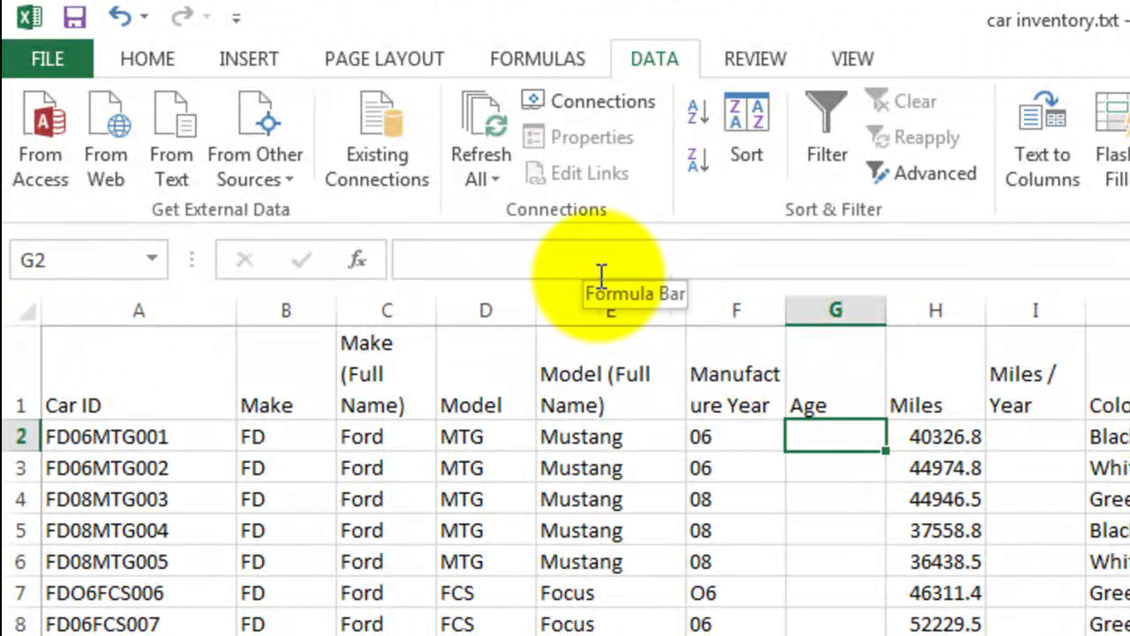
pyautogui.write('=14')
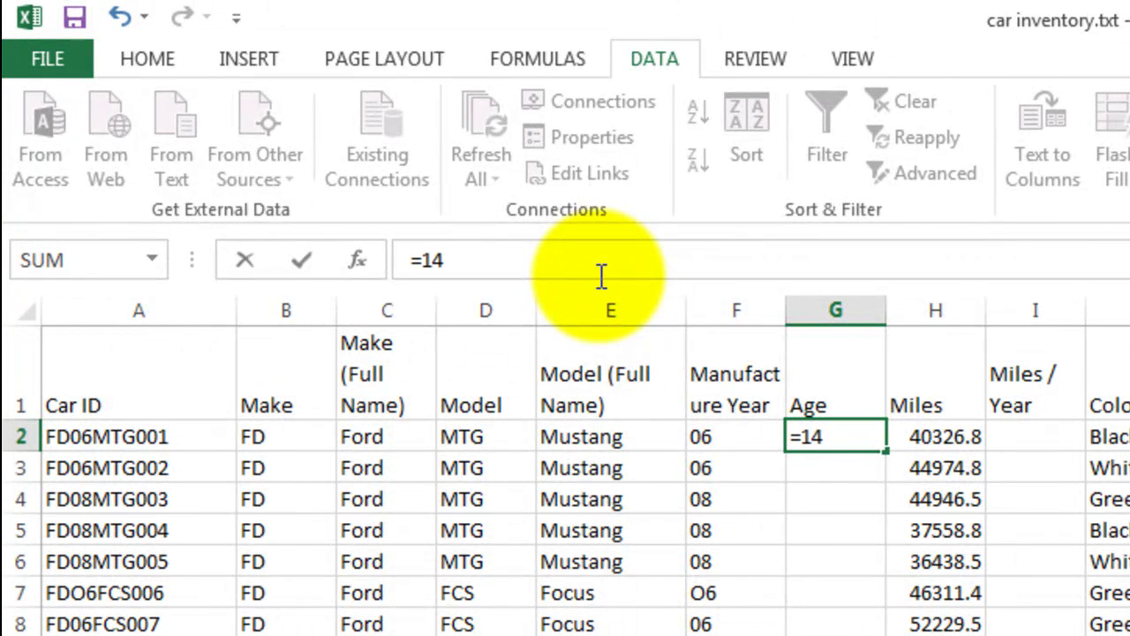
pyautogui.write('-')
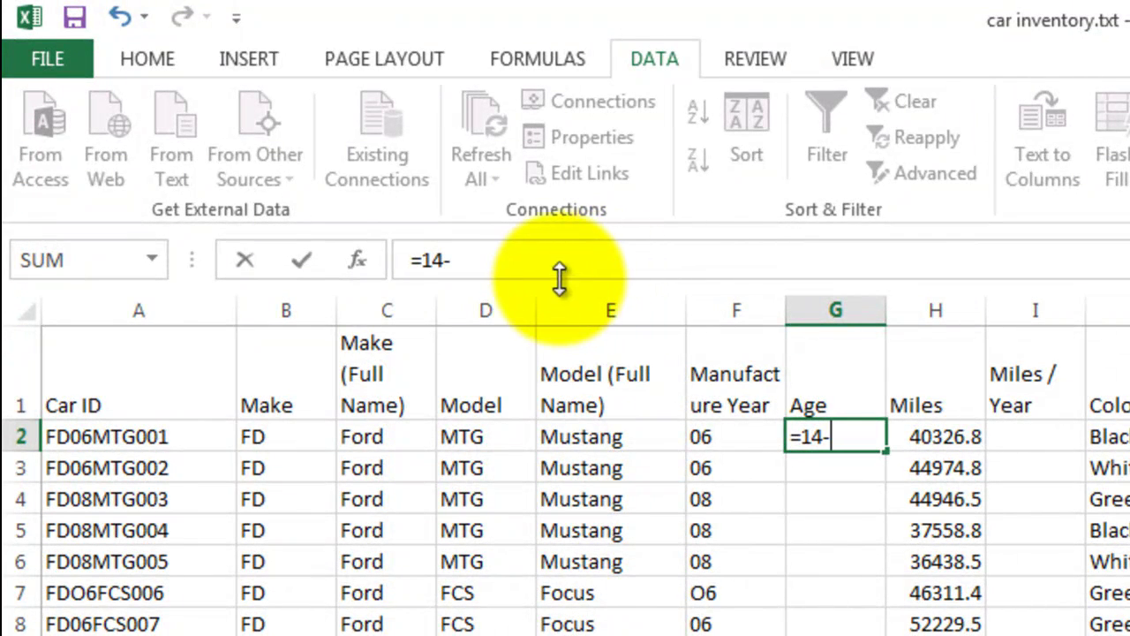
pyautogui.click(732, 434)
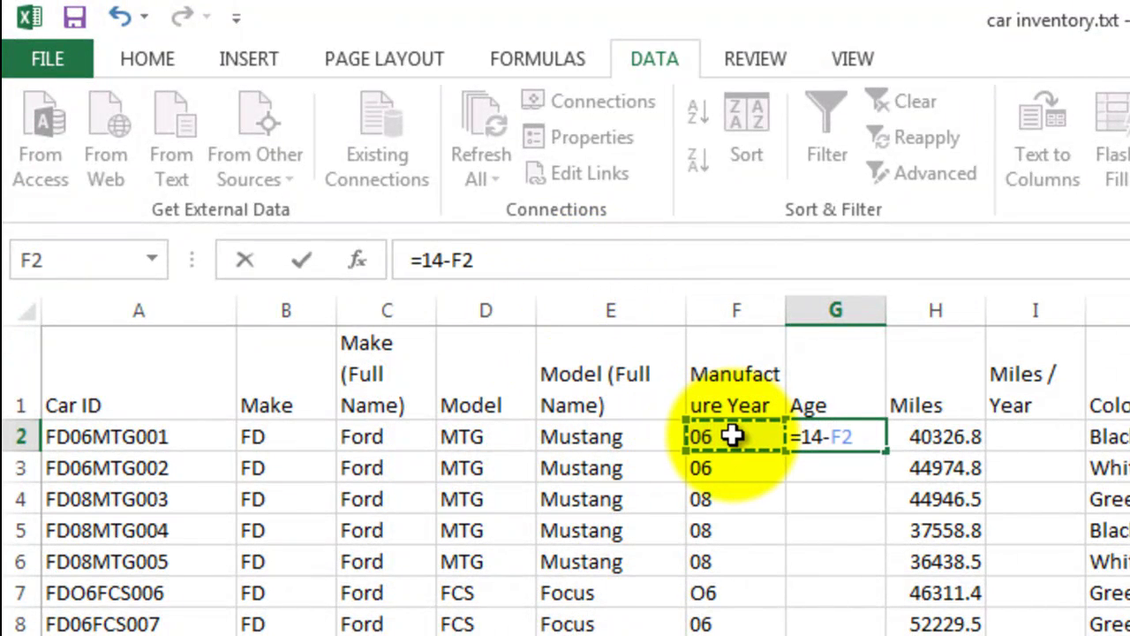
pyautogui.press('Return')
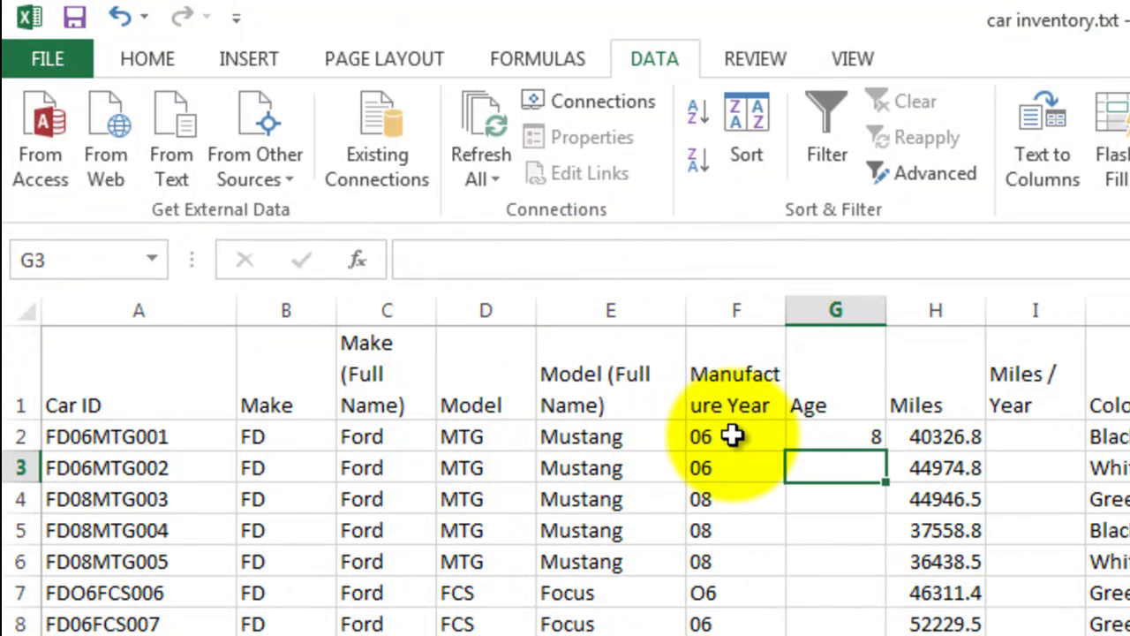
pyautogui.click(843, 435)
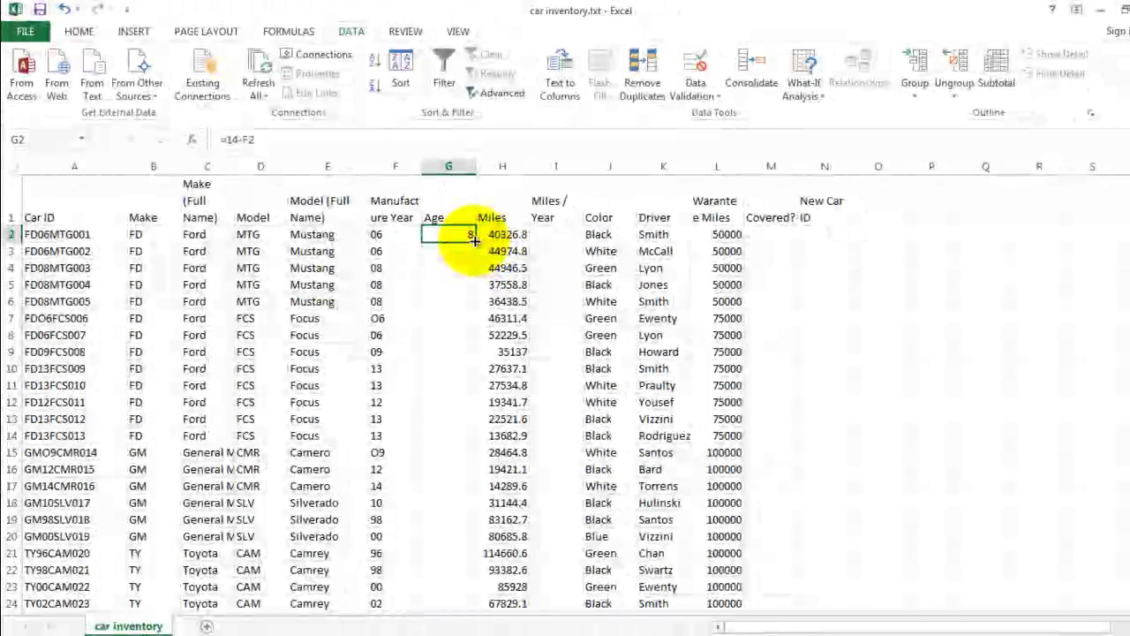
pyautogui.moveTo(474, 239); pyautogui.dragTo(450, 477)
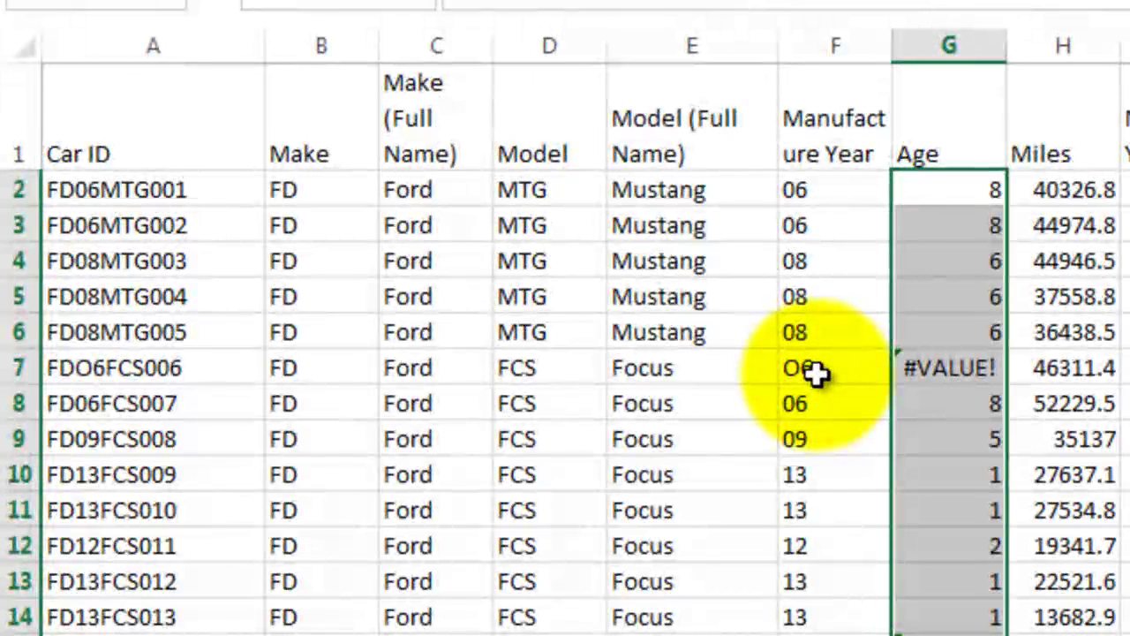
# - Trace the #VALUE! error in G7 to its source and correct the car ID in A7 to FD06FCS006
pyautogui.click(422, 324)
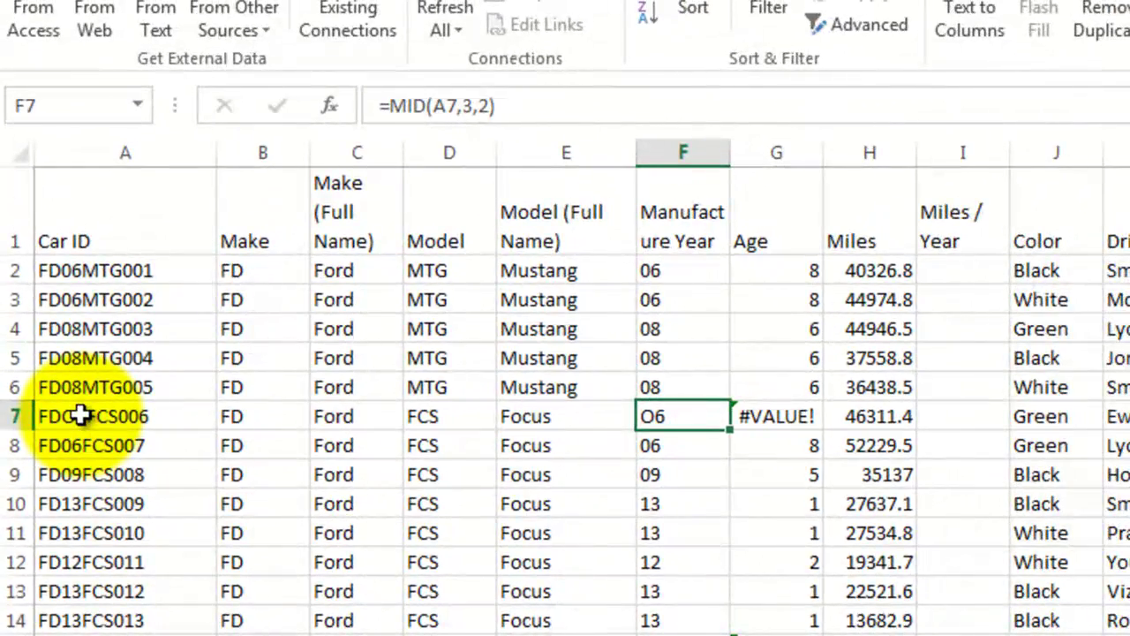
pyautogui.click(80, 416)
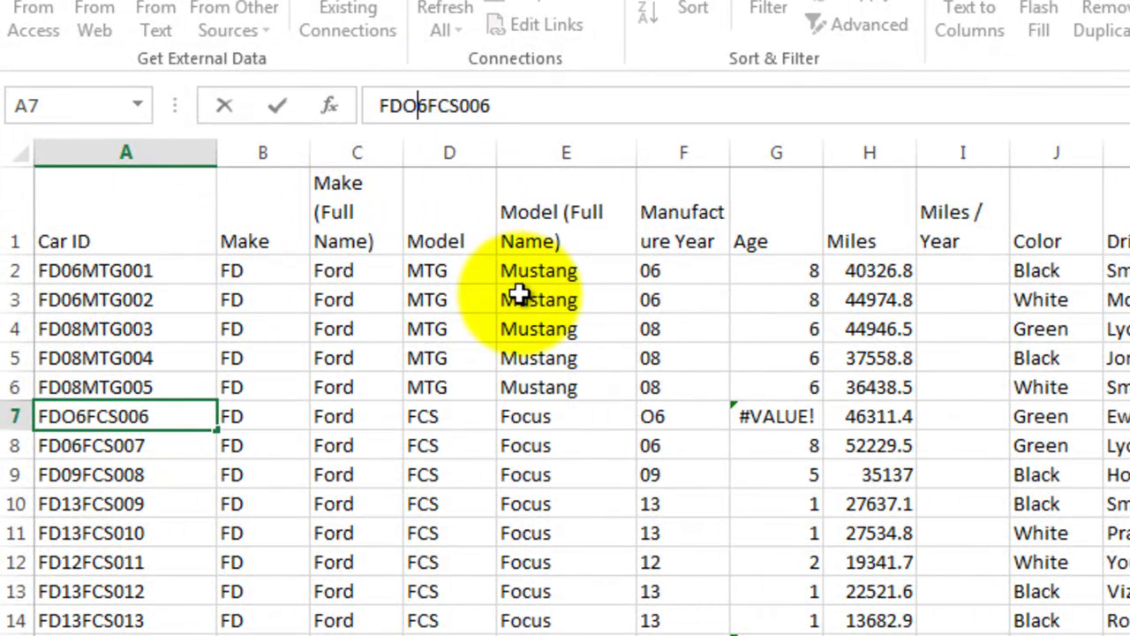
pyautogui.press('BackSpace')
pyautogui.write('0')
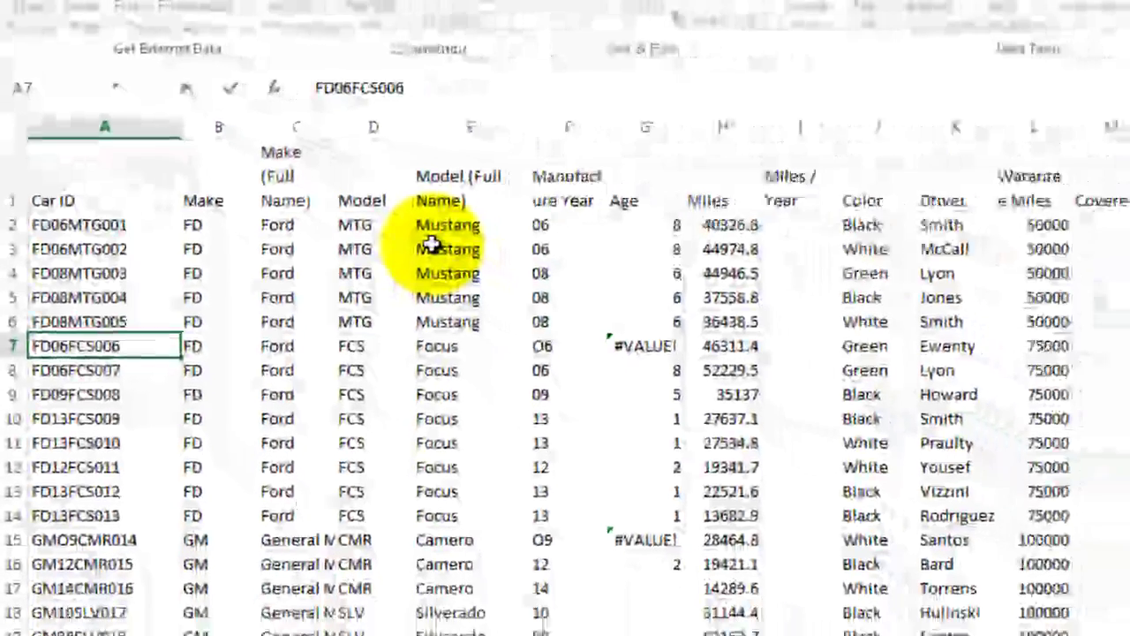
pyautogui.press('Return')
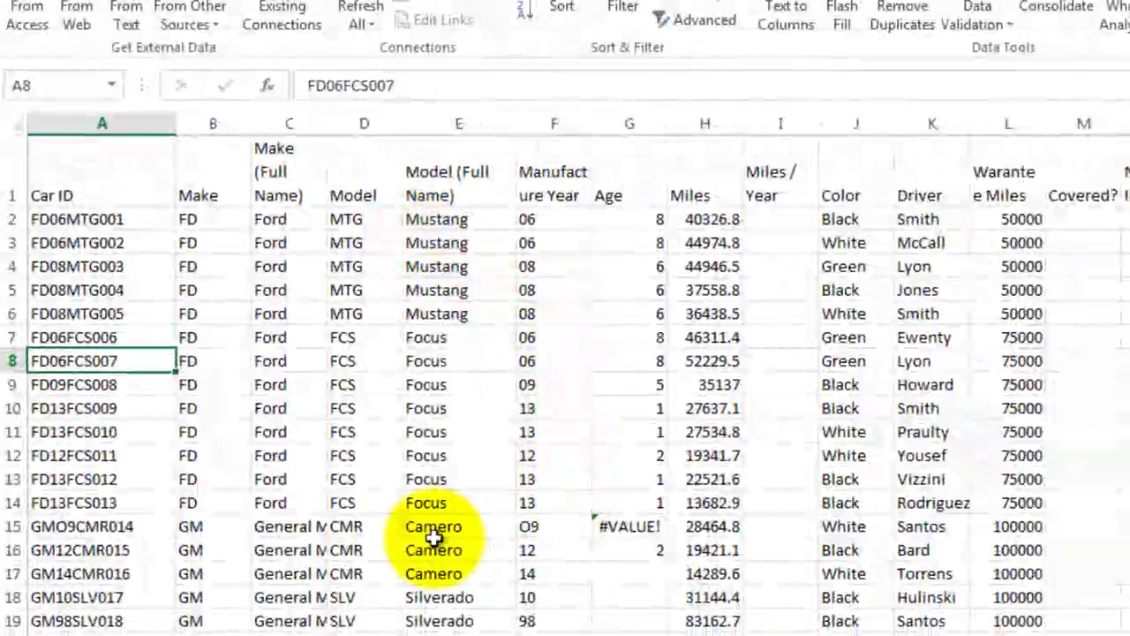
# - Correct the car ID in A15 to GM09CMR014, replacing the letter O with a zero
pyautogui.click(126, 527)
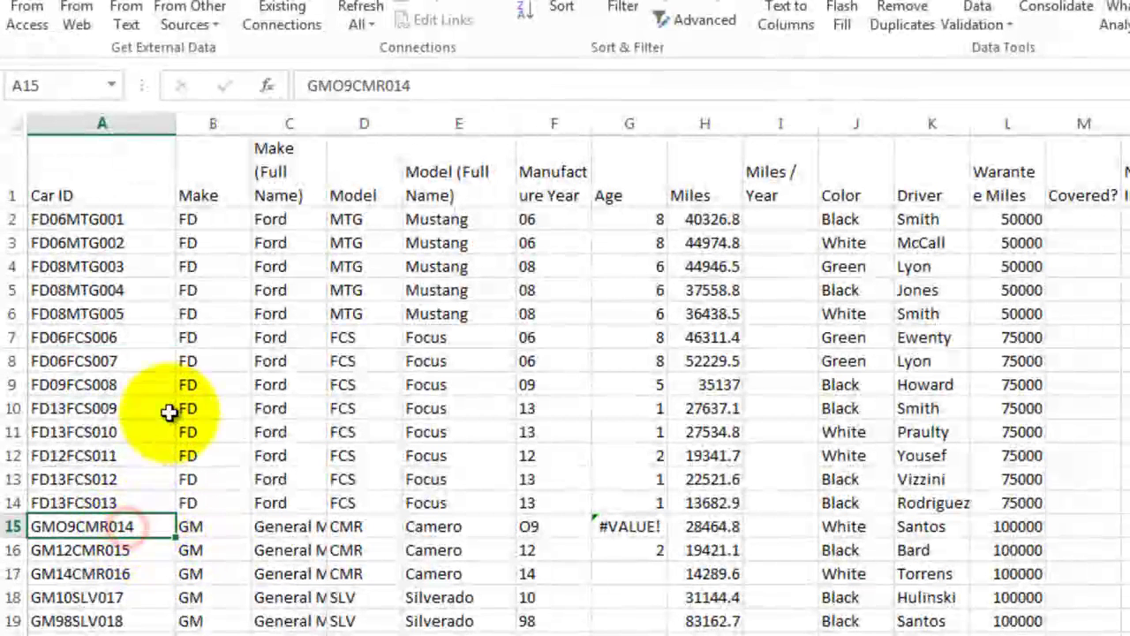
pyautogui.click(344, 89)
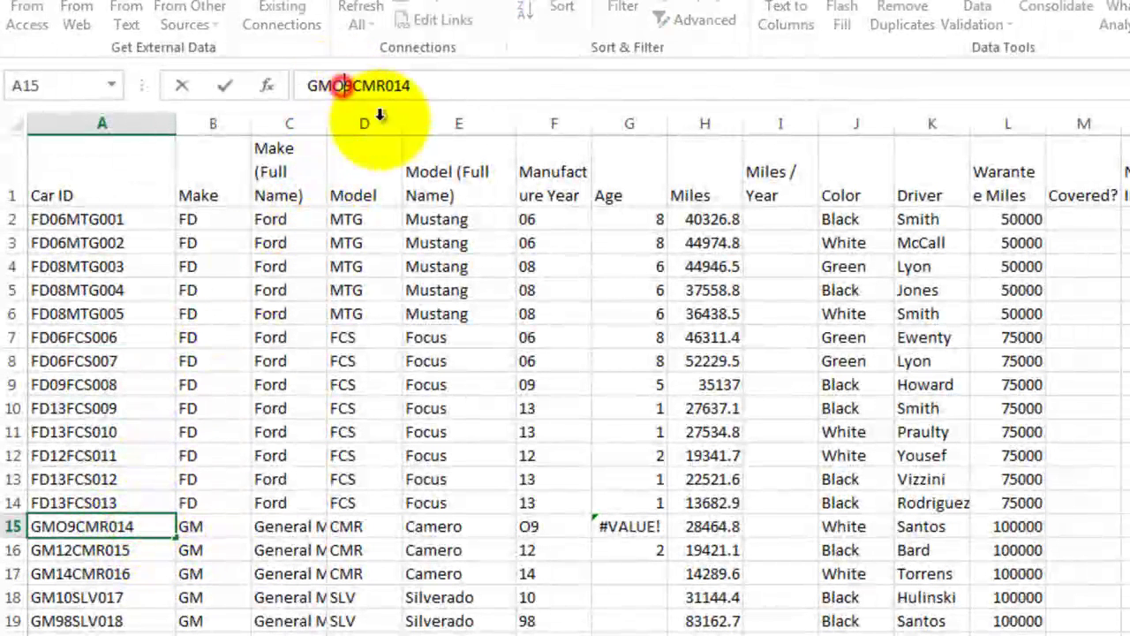
pyautogui.press('BackSpace')
pyautogui.write('0')
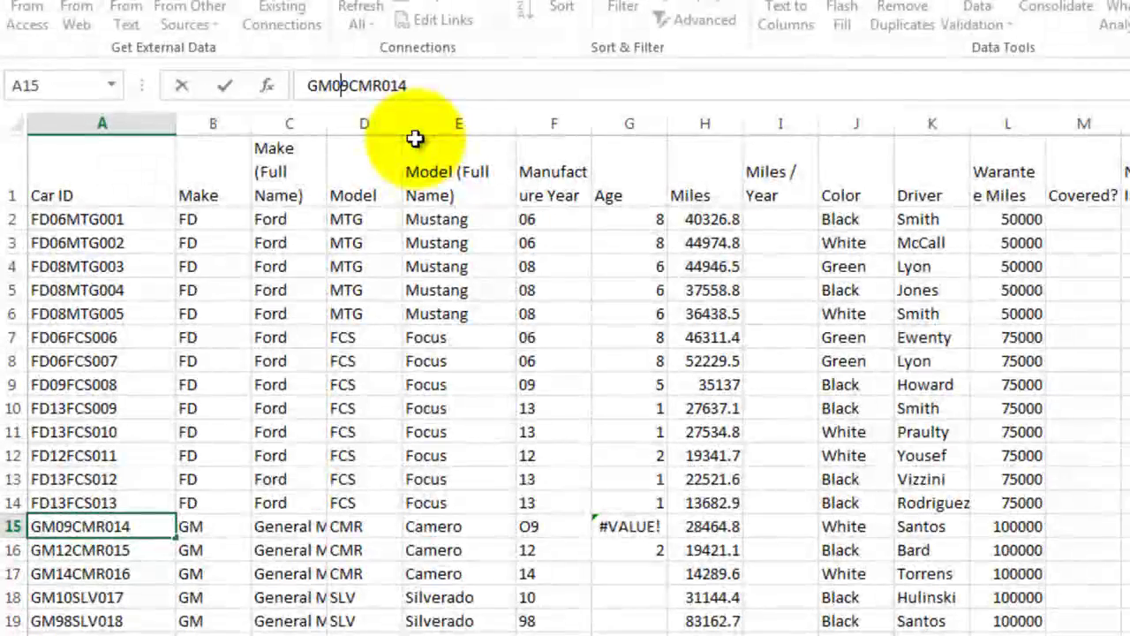
# - Fill the age formula from G16 down the Age column through G53
pyautogui.click(642, 543)
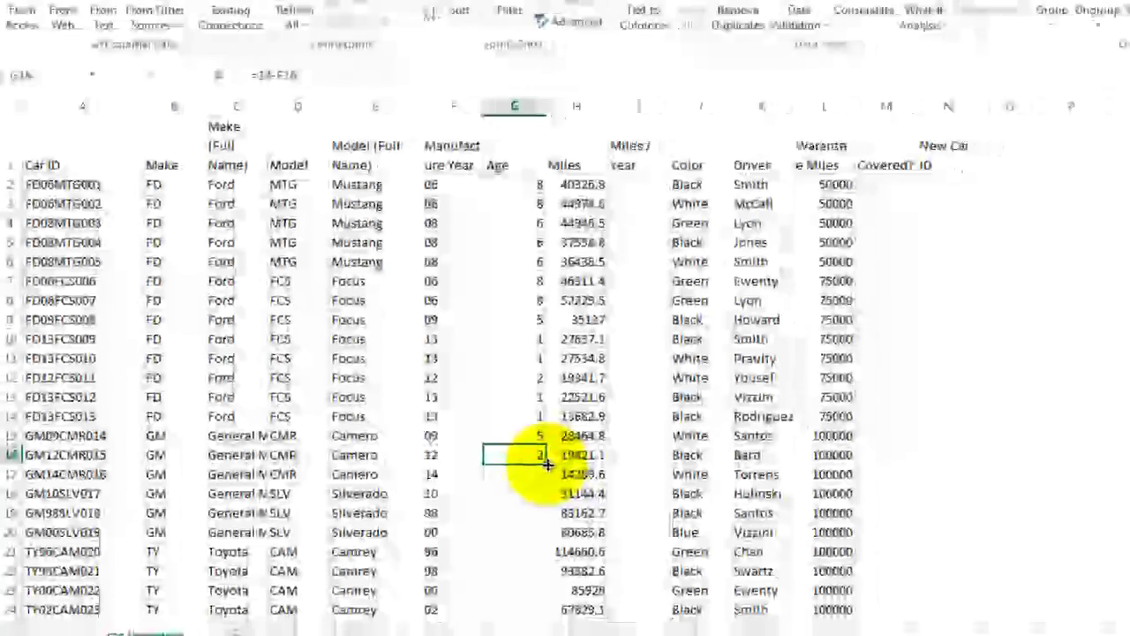
pyautogui.moveTo(667, 559); pyautogui.dragTo(664, 602)
pyautogui.moveTo(531, 488); pyautogui.dragTo(521, 565)
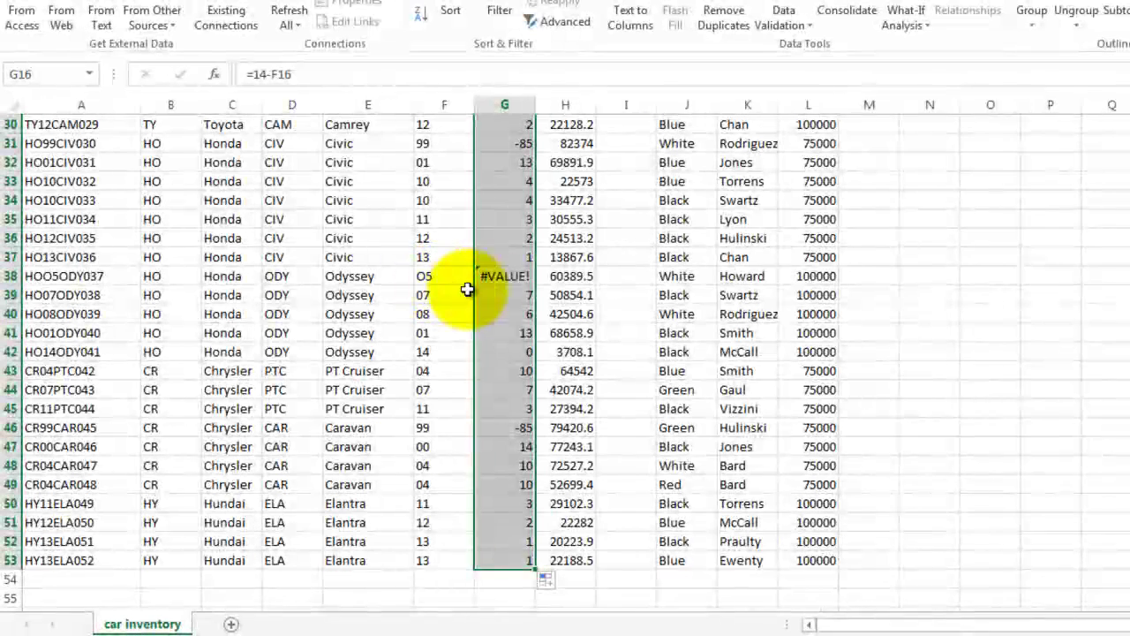
# - Trace the #VALUE! error in G38 to its source and correct the car ID in A38 to HO05ODY037
pyautogui.click(499, 277)
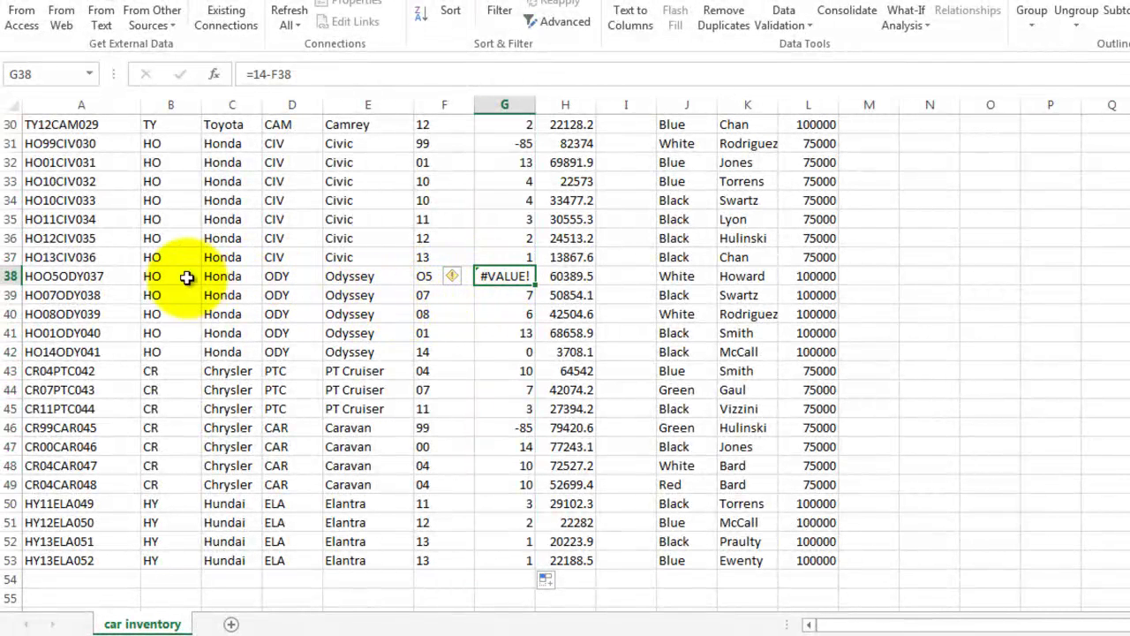
pyautogui.click(67, 279)
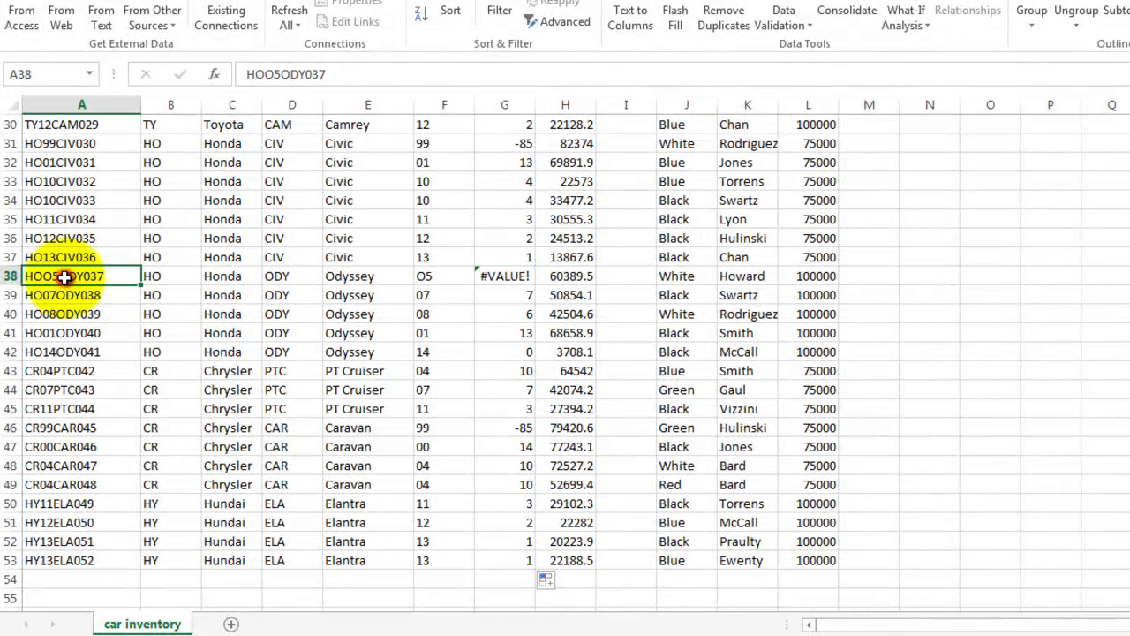
pyautogui.click(274, 74)
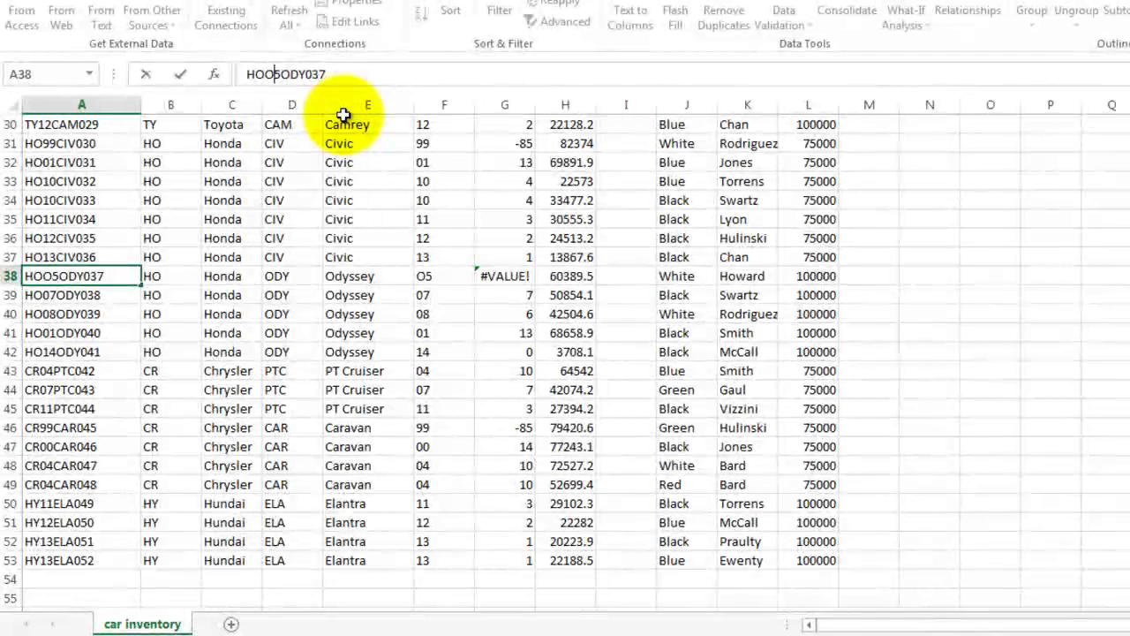
pyautogui.press('BackSpace')
pyautogui.write('0')
pyautogui.press('Return')
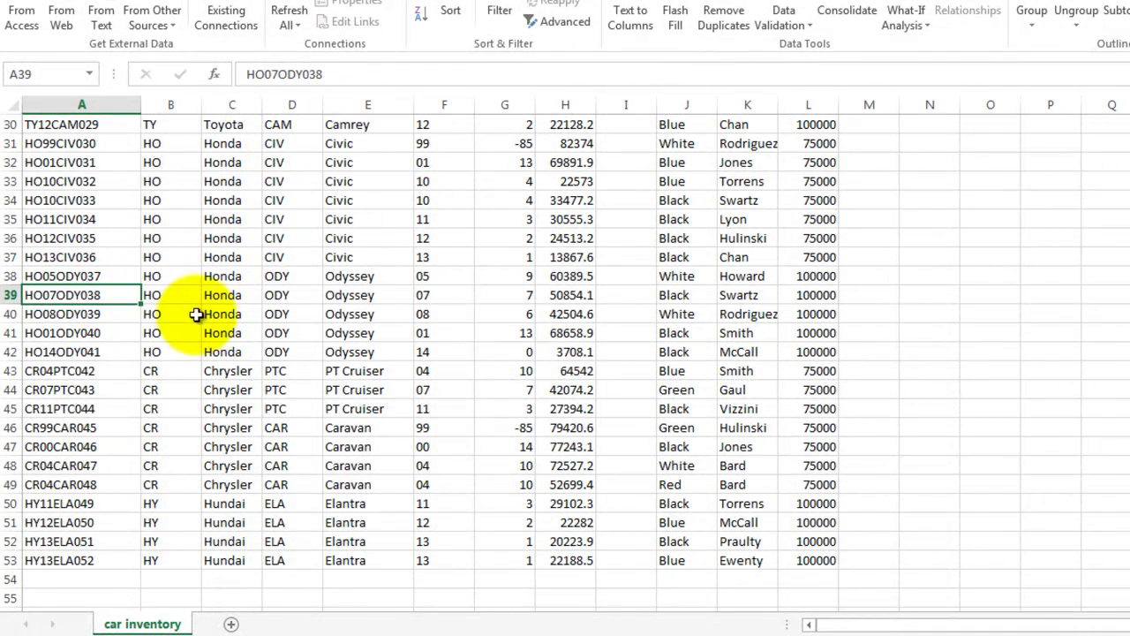
# - Review the Age column for implausible values, checking the manufacture year in F19 and the cell references of the formula in G19
pyautogui.scroll(9, 300, 313)
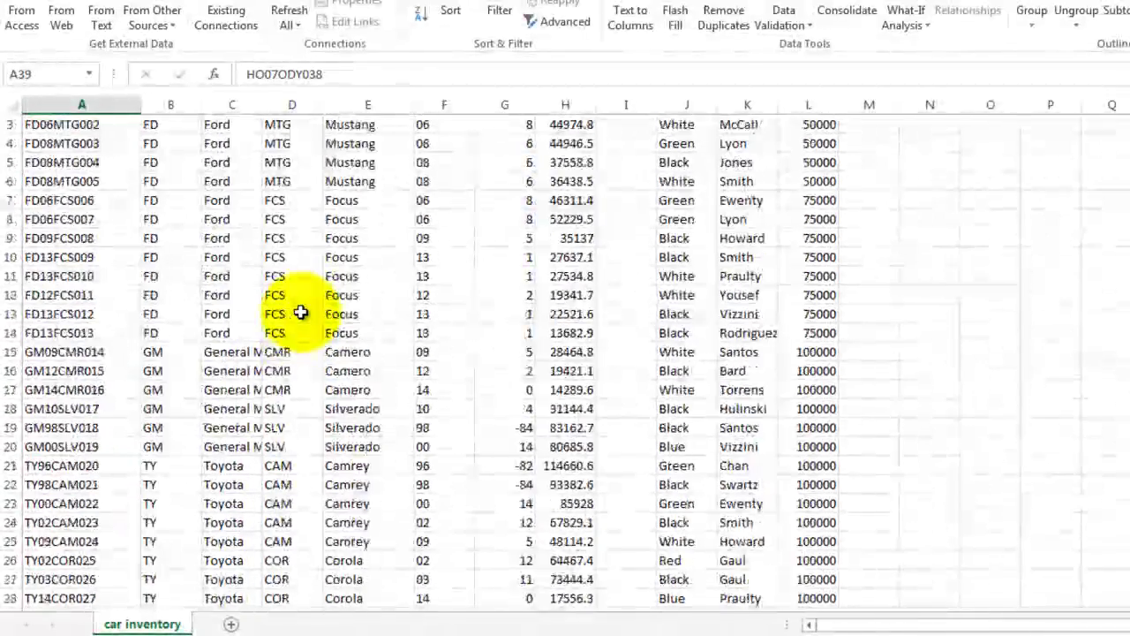
pyautogui.scroll(1, 300, 312)
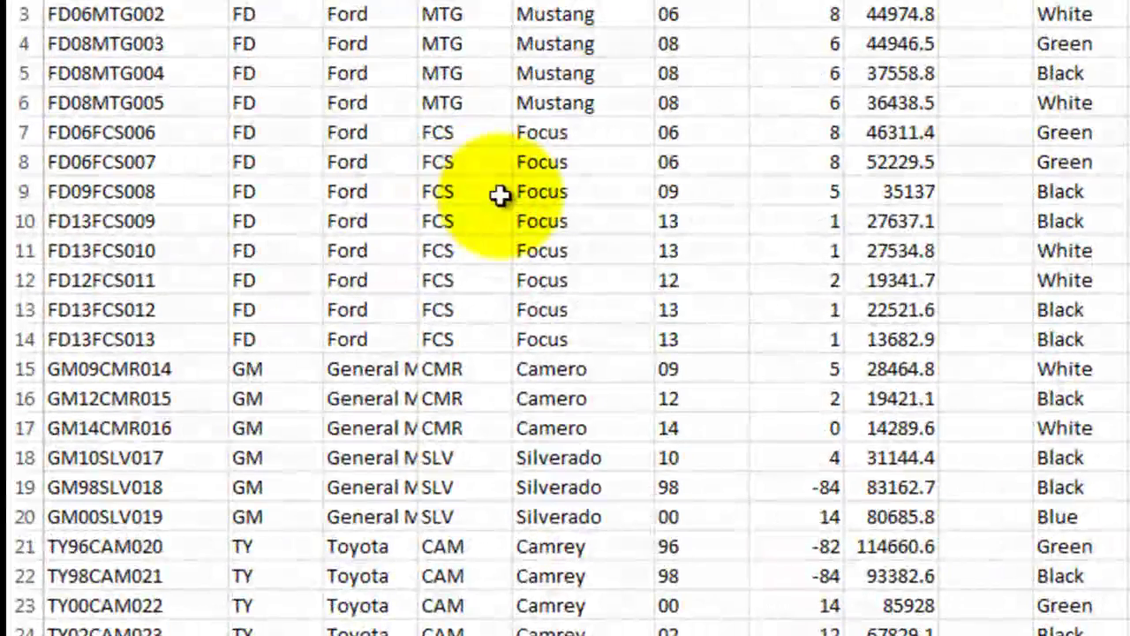
pyautogui.click(799, 487)
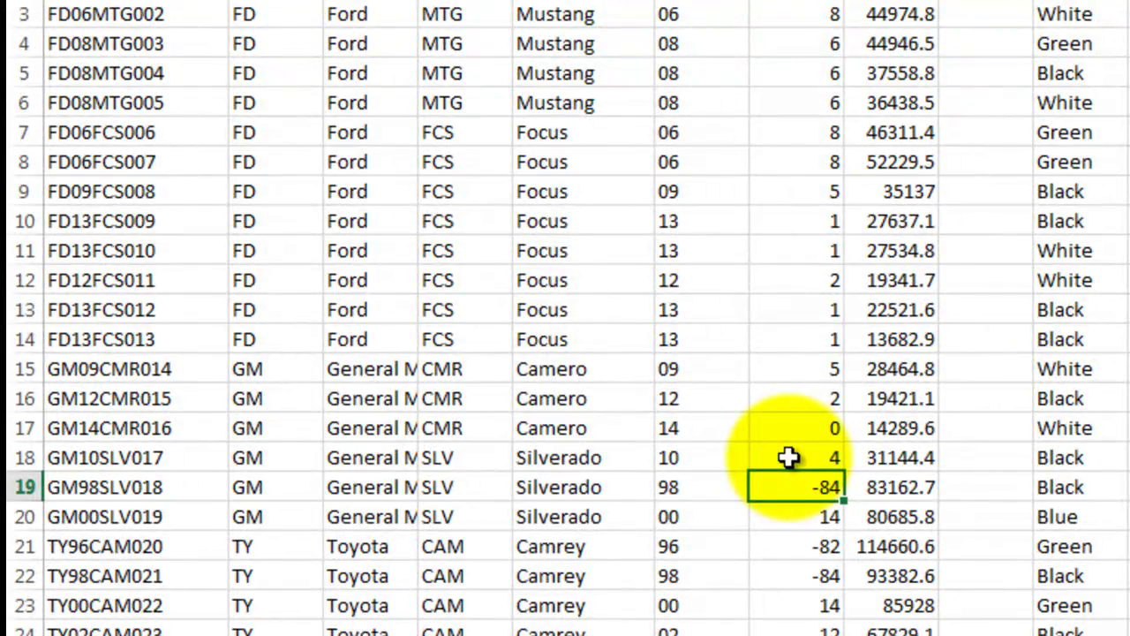
pyautogui.scroll(-3, 789, 457)
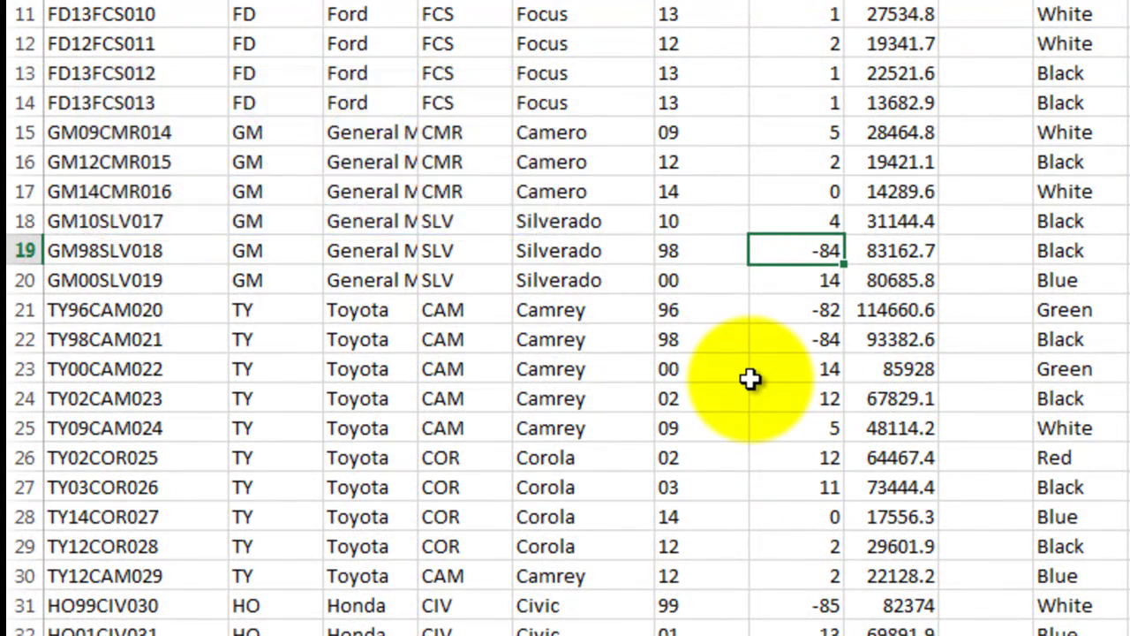
pyautogui.click(706, 253)
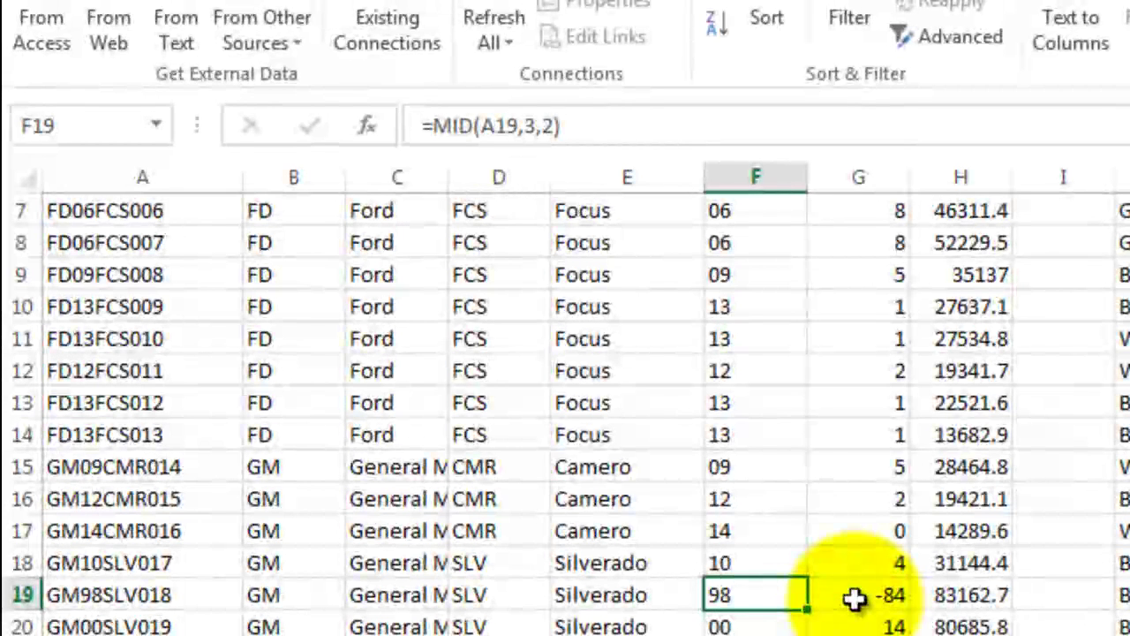
pyautogui.click(854, 598)
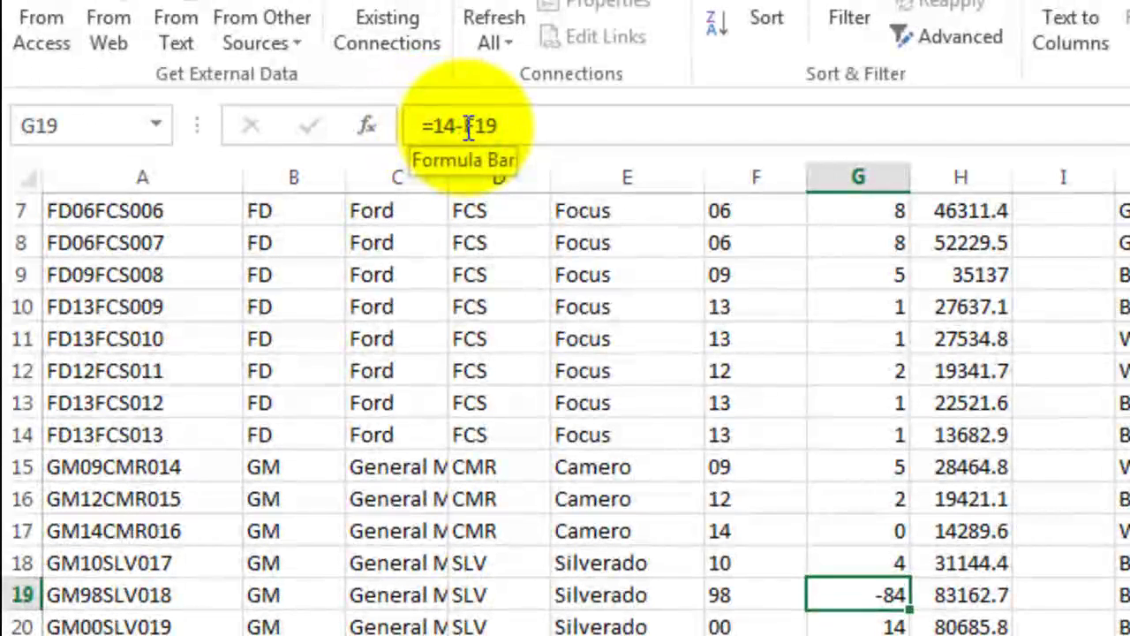
pyautogui.doubleClick(861, 587)
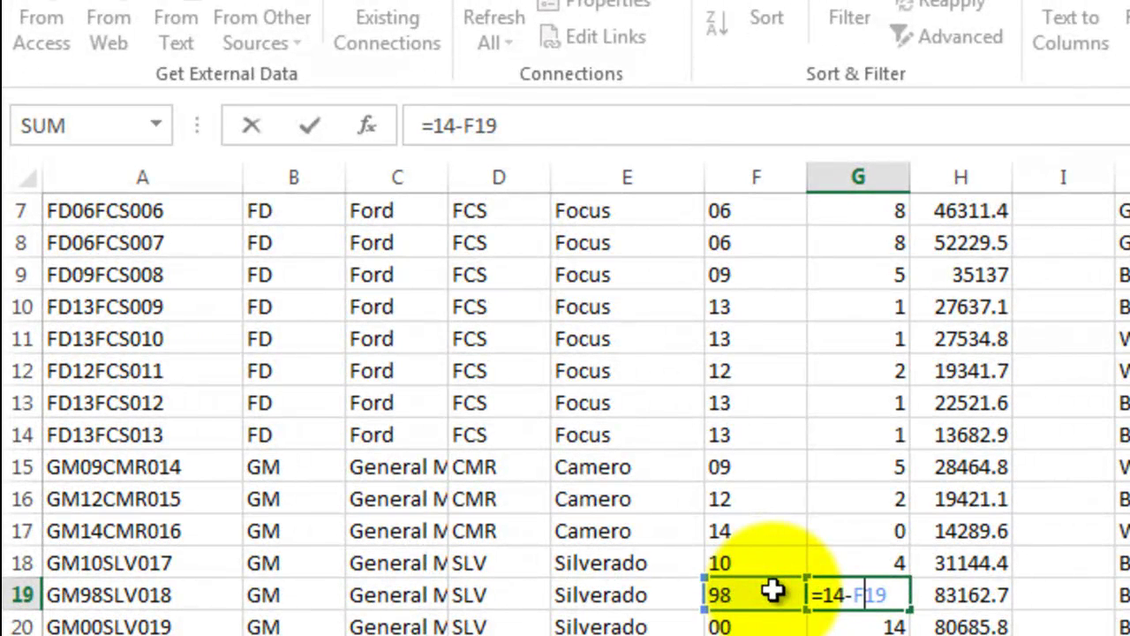
pyautogui.hotkey('ctrl', 'Return')
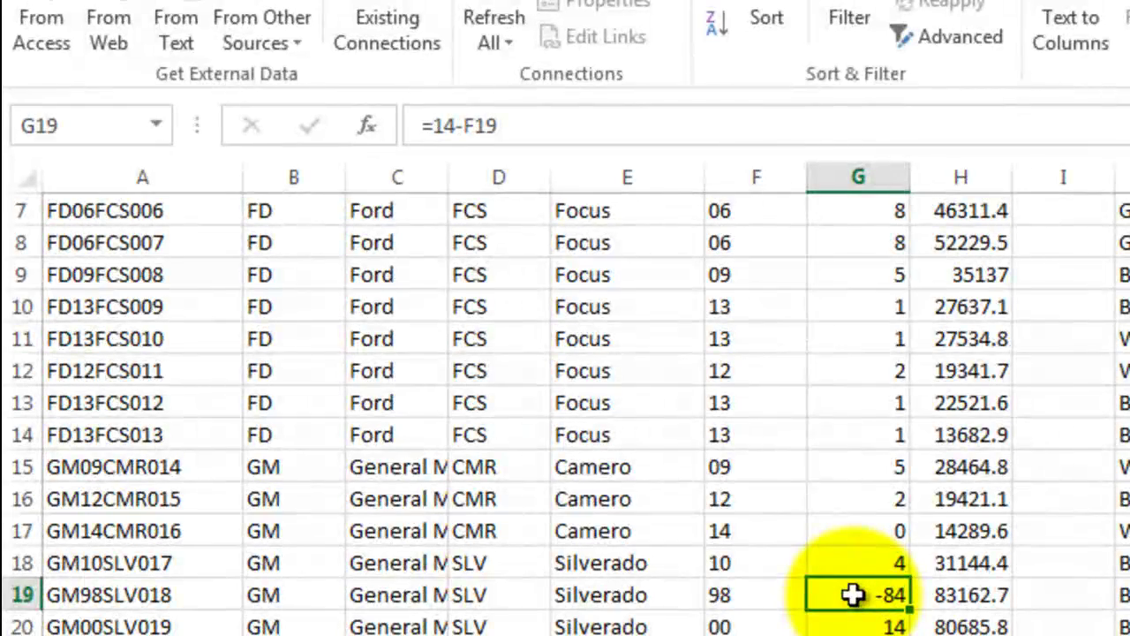
# - Replace the age formula in G2 with an IF function whose logical test is 14-F2<0
pyautogui.scroll(2, 853, 594)
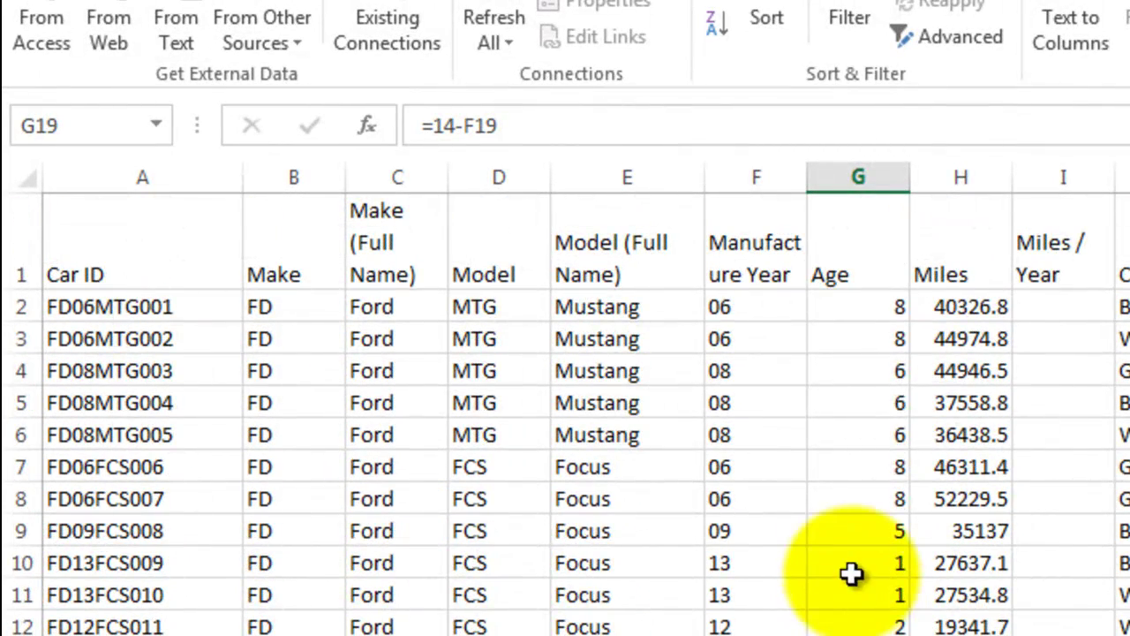
pyautogui.click(857, 305)
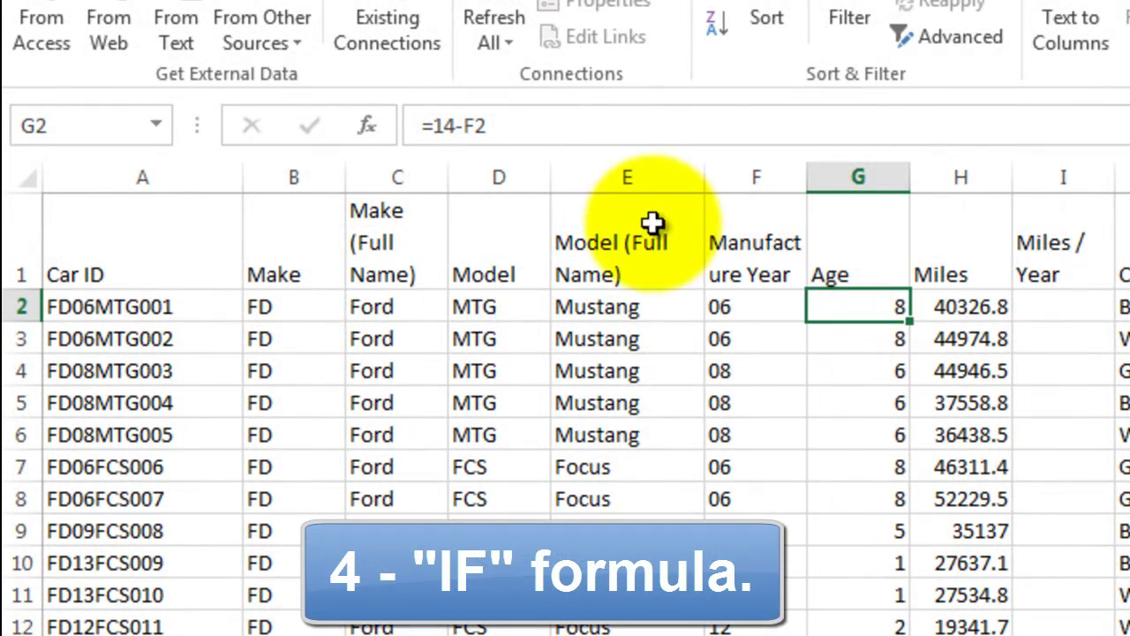
pyautogui.click(516, 124)
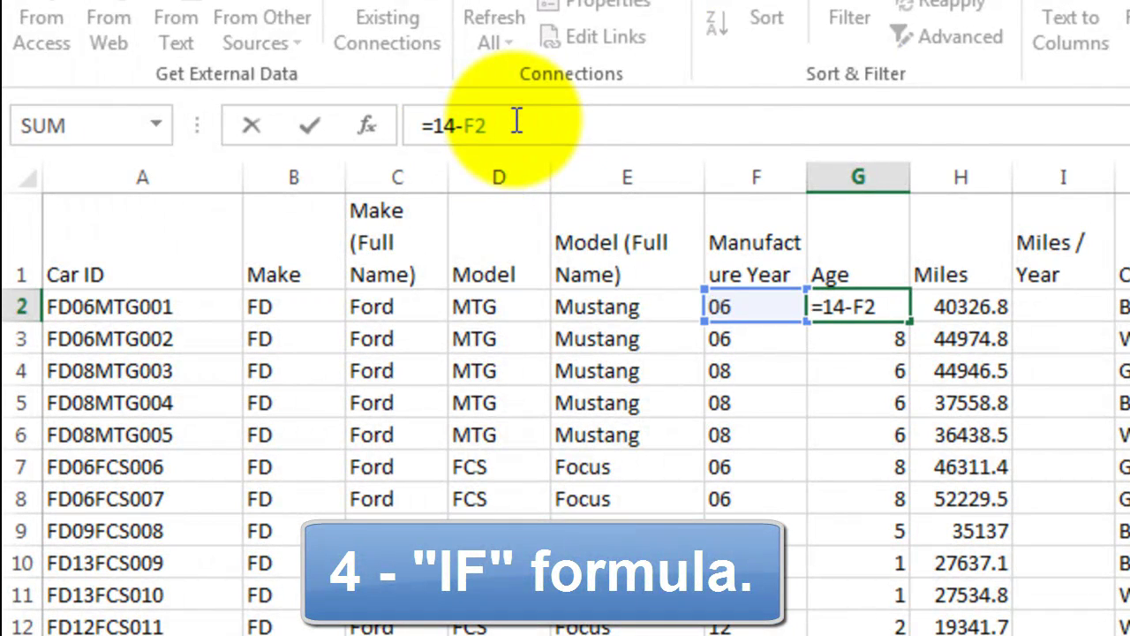
pyautogui.press('BackSpace')
pyautogui.press('BackSpace')
pyautogui.press('BackSpace')
pyautogui.press('BackSpace')
pyautogui.press('BackSpace')
pyautogui.press('BackSpace')
pyautogui.write('=')
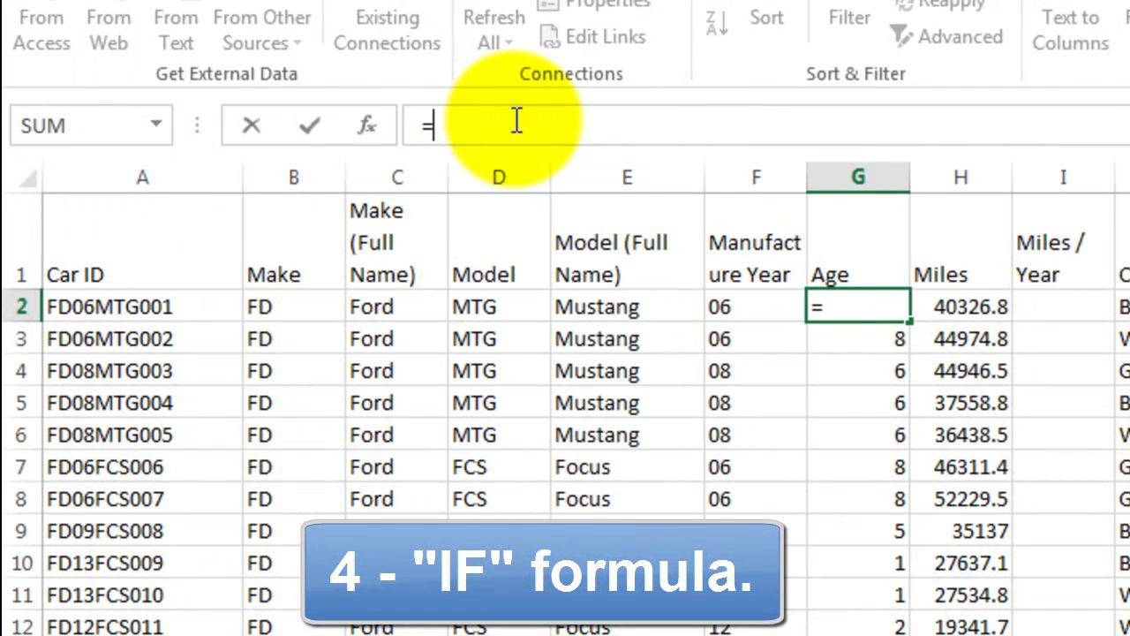
pyautogui.write('if(')
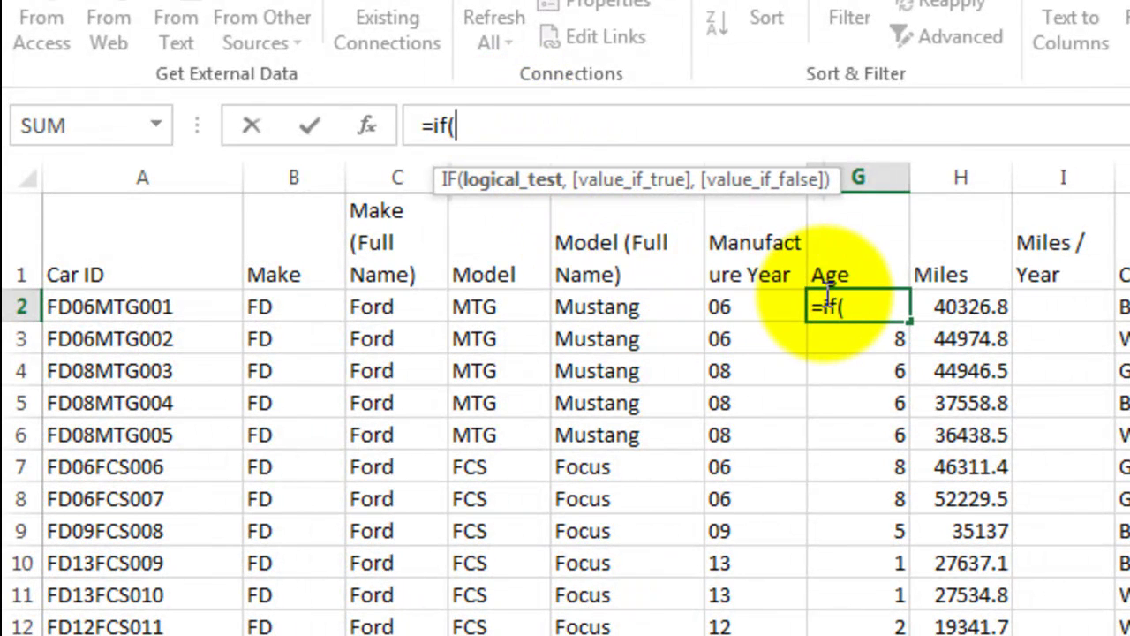
pyautogui.write('14-')
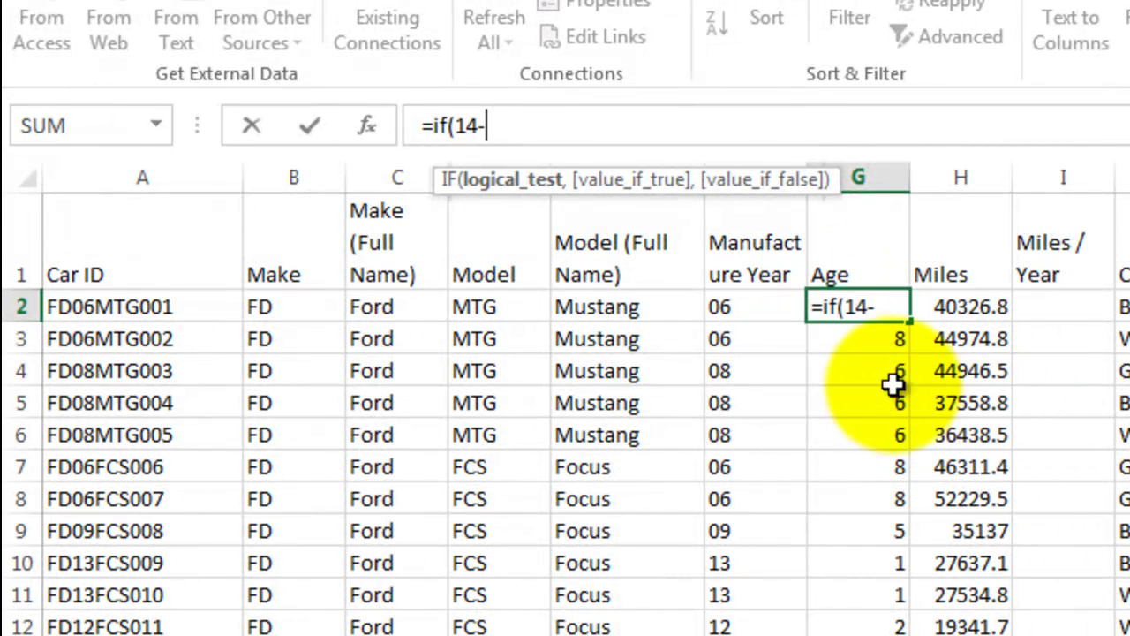
pyautogui.click(761, 311)
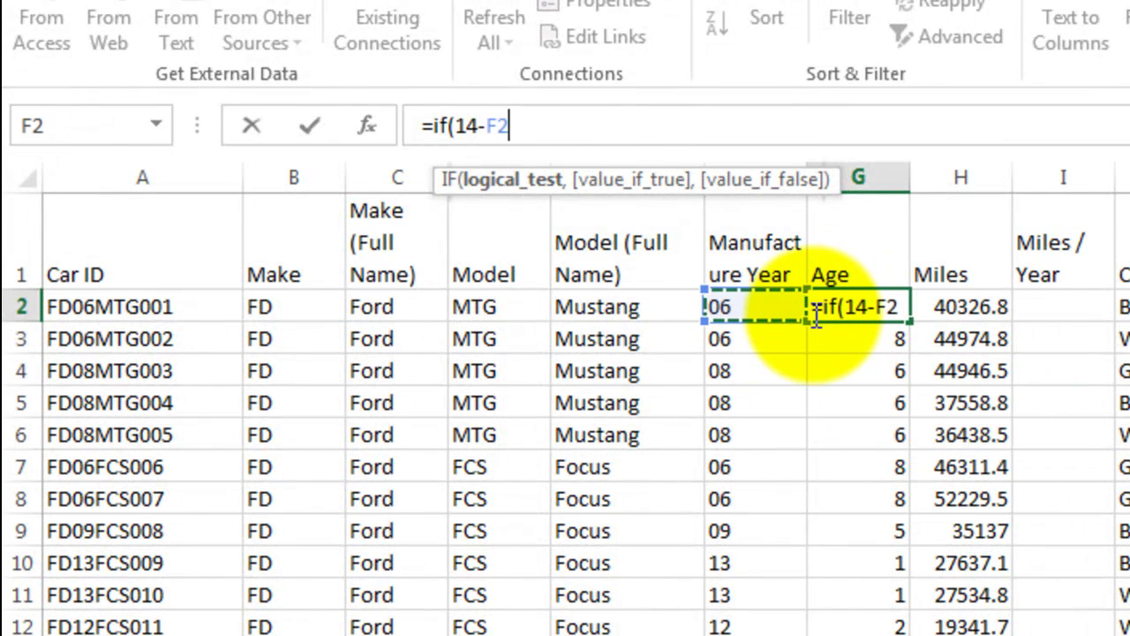
pyautogui.write('<0')
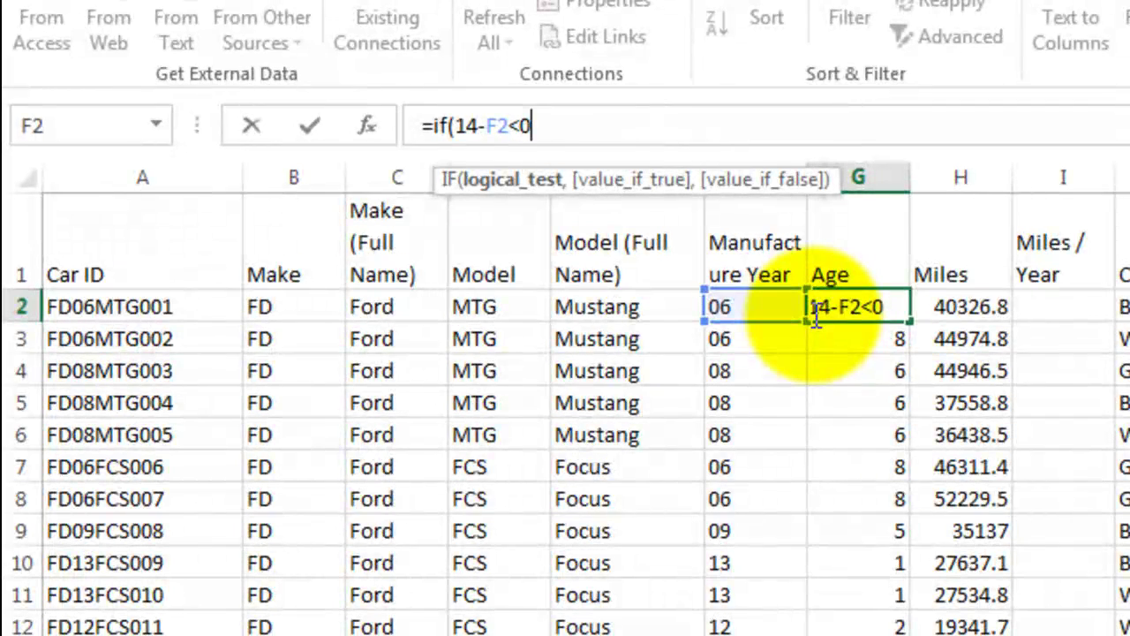
pyautogui.write(',')
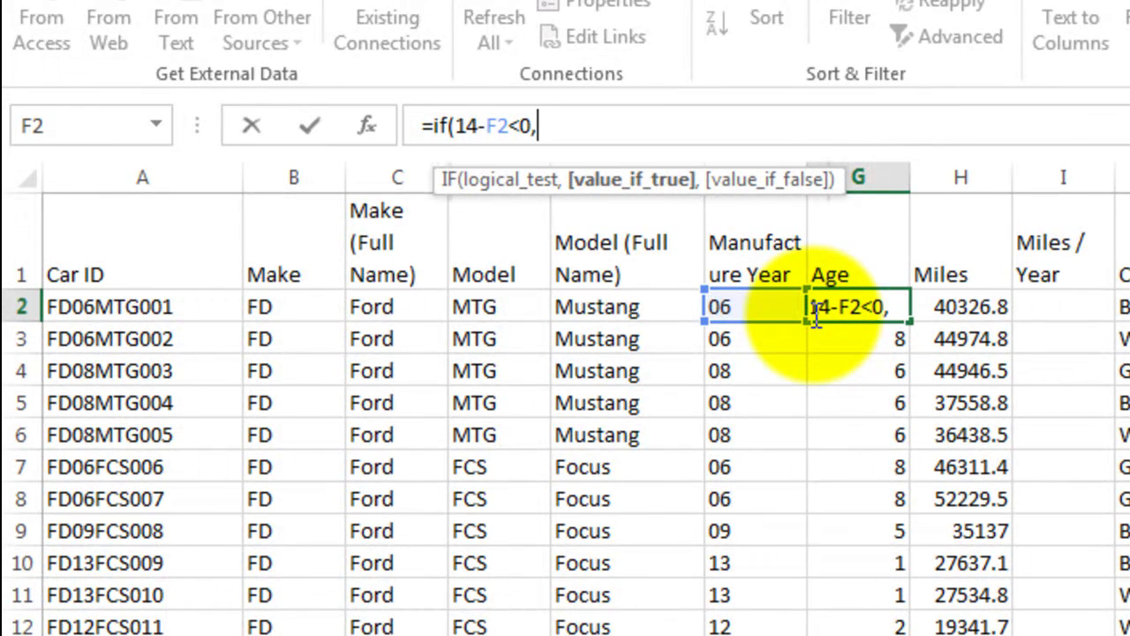
# - Complete the IF formula in G2 with 100-F2+14 as the true value and 14-F2 as the false value
pyautogui.write('100-')
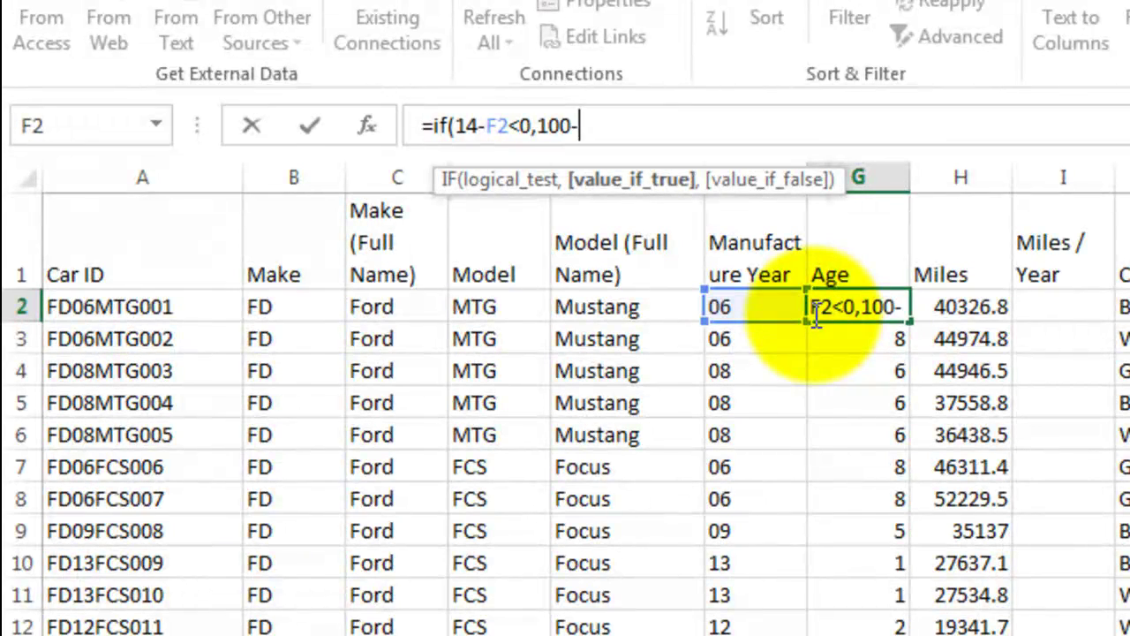
pyautogui.click(752, 308)
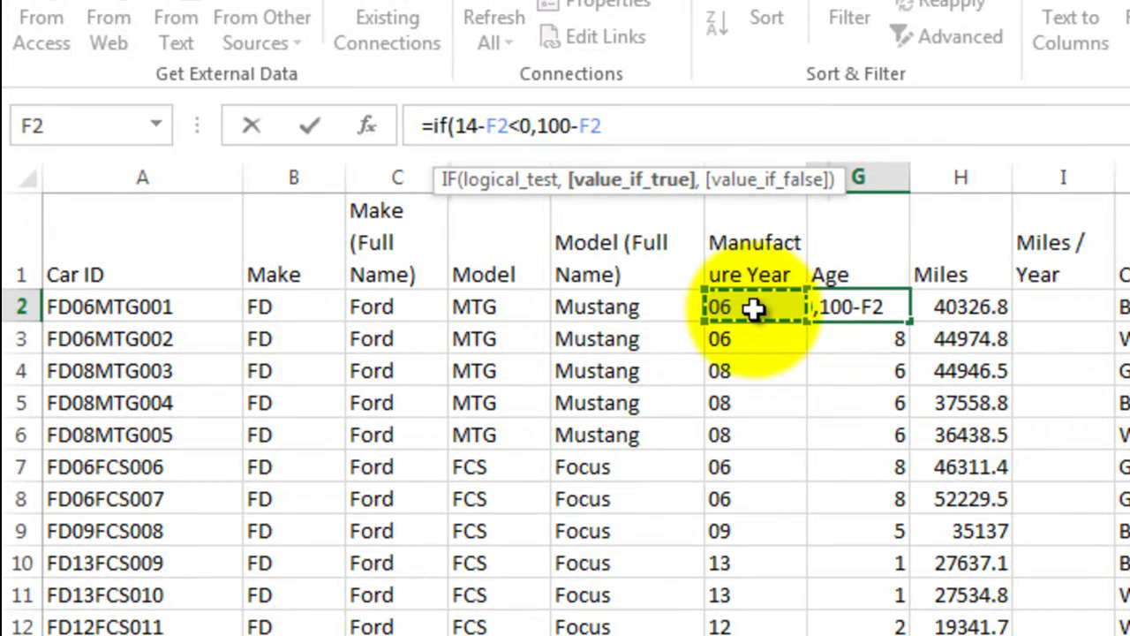
pyautogui.write('+14')
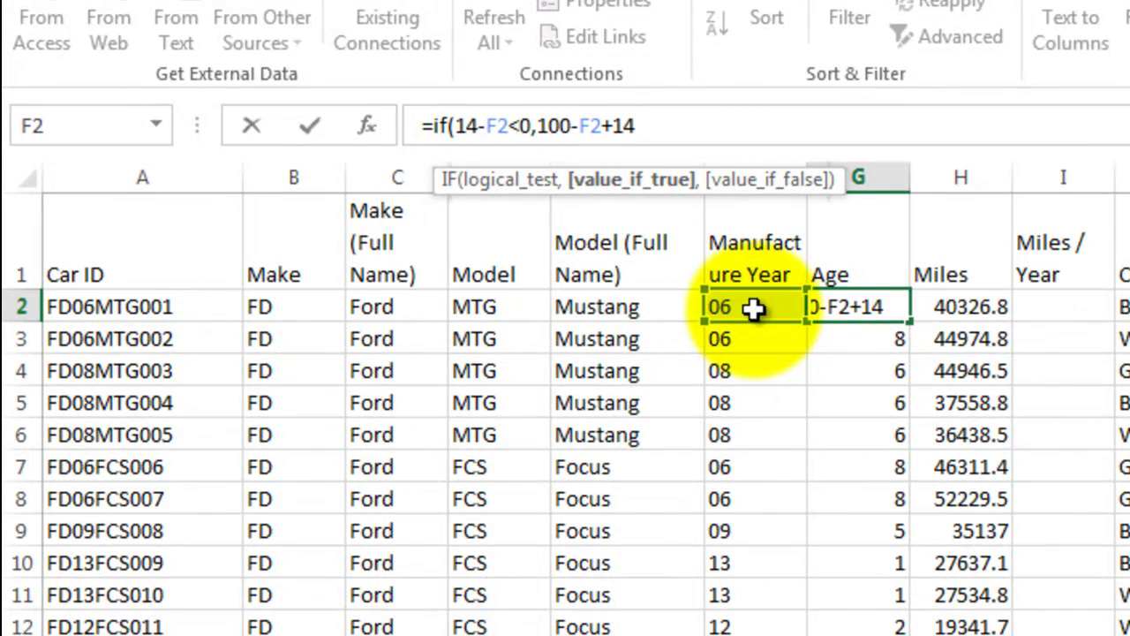
pyautogui.write(',')
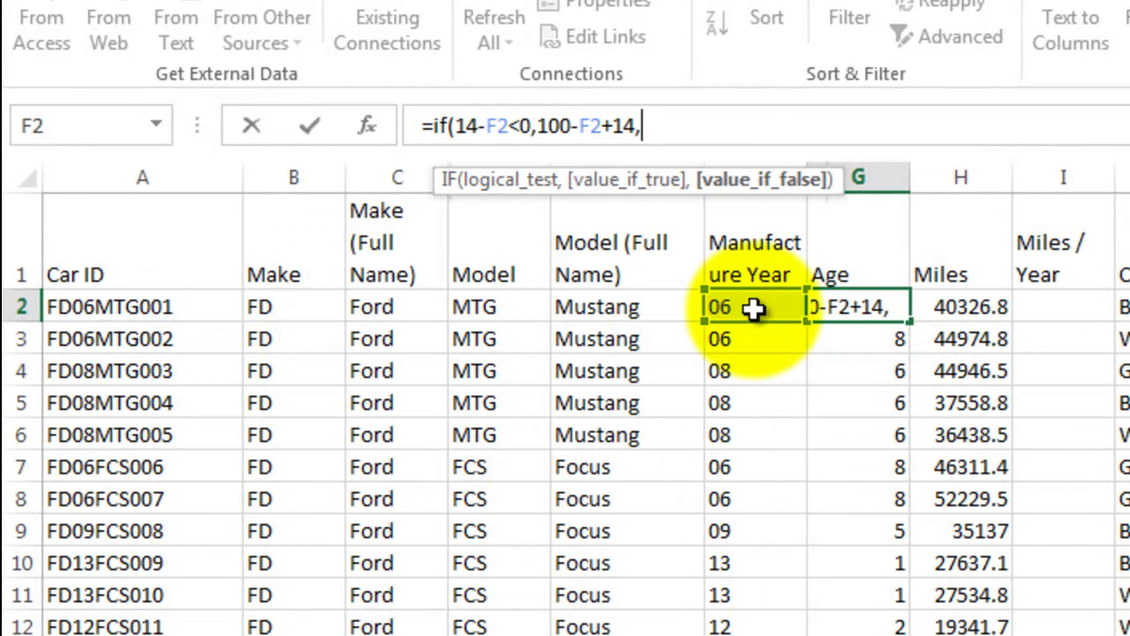
pyautogui.write('14')
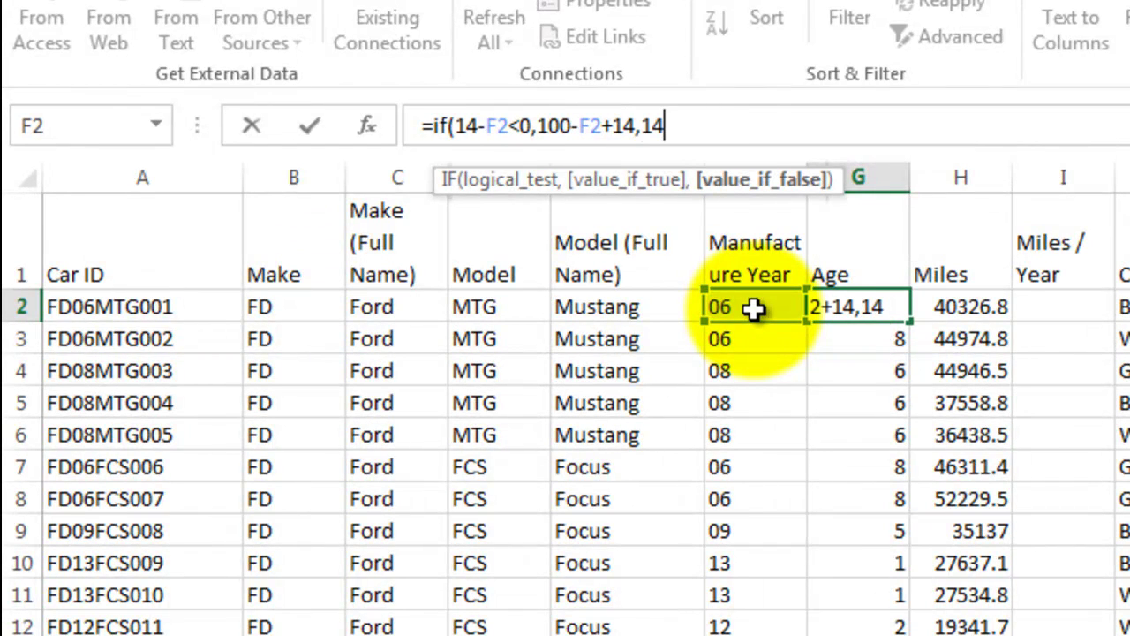
pyautogui.write('-')
pyautogui.click(753, 307)
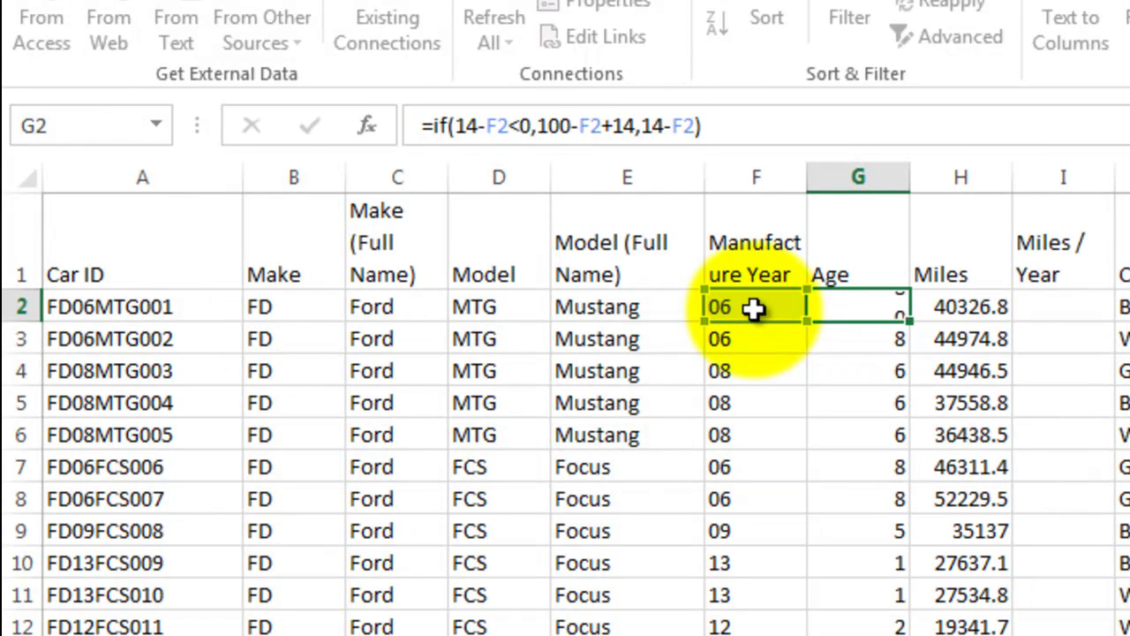
pyautogui.press('Return')
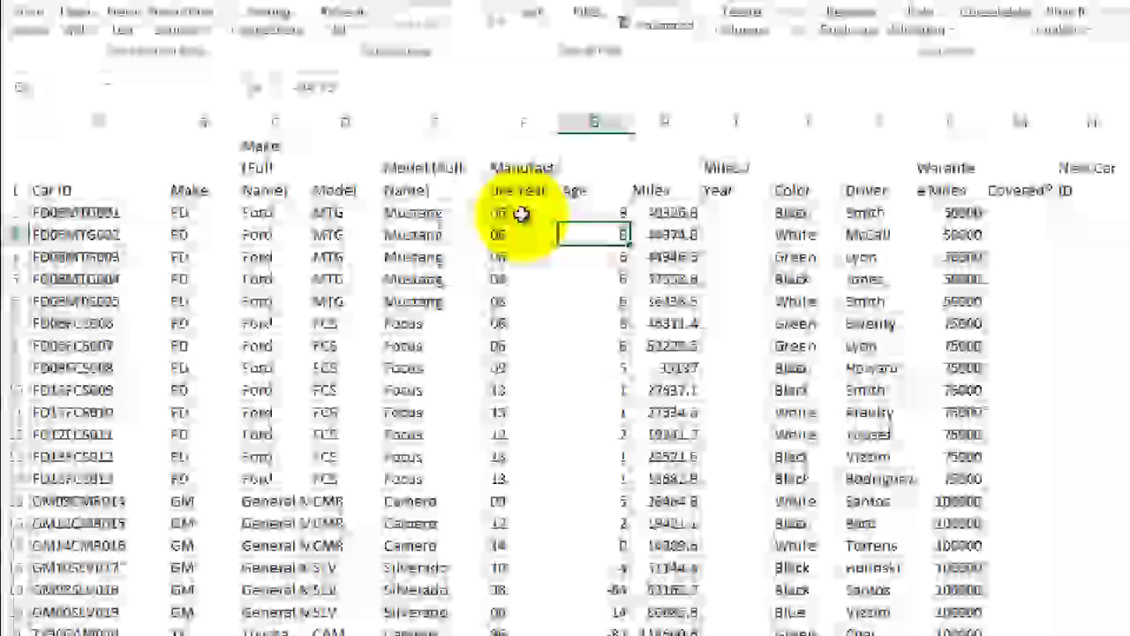
# - Fill the IF formula from G2 down the Age column through G53 and check the ages of the pre-2000 cars
pyautogui.moveTo(593, 213); pyautogui.dragTo(527, 575)
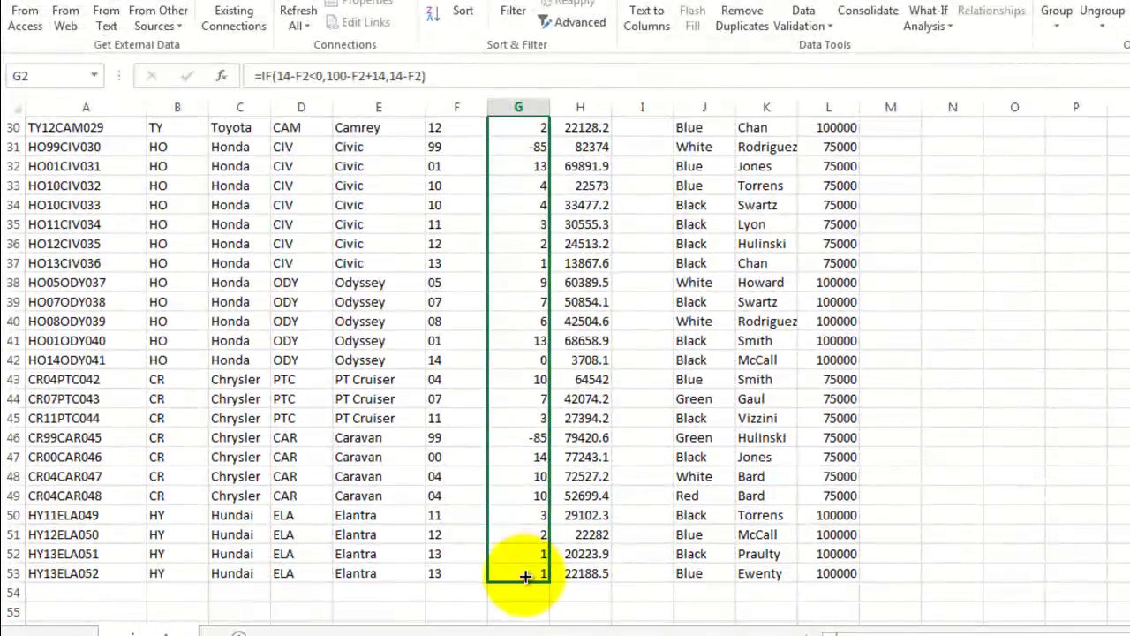
pyautogui.hotkey('ctrl', 'd')
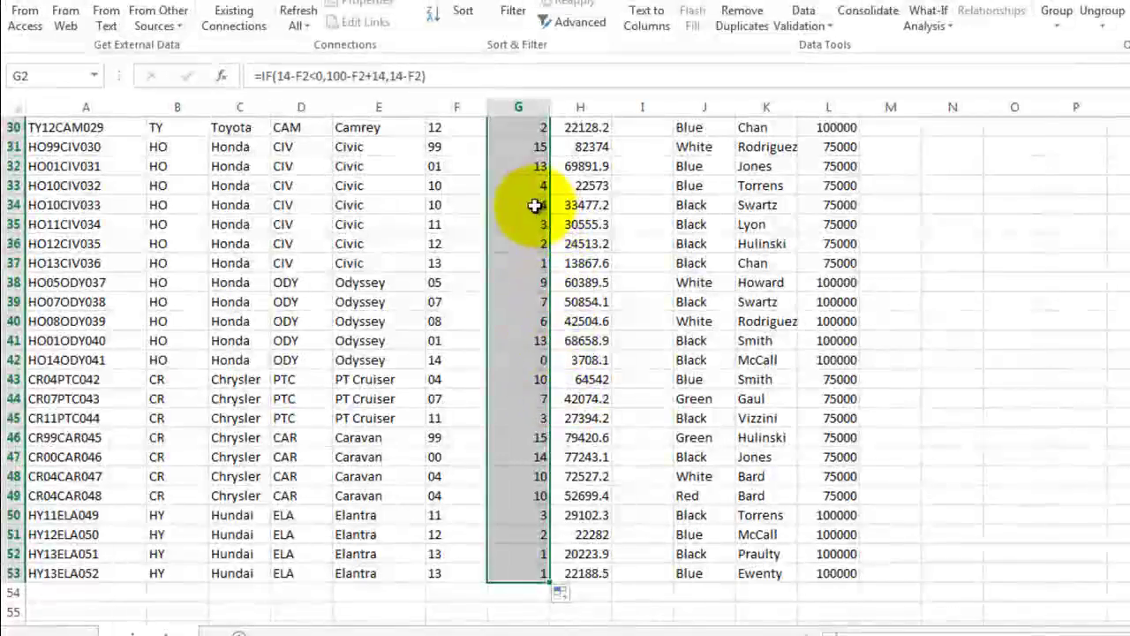
pyautogui.click(518, 186)
pyautogui.click(521, 147)
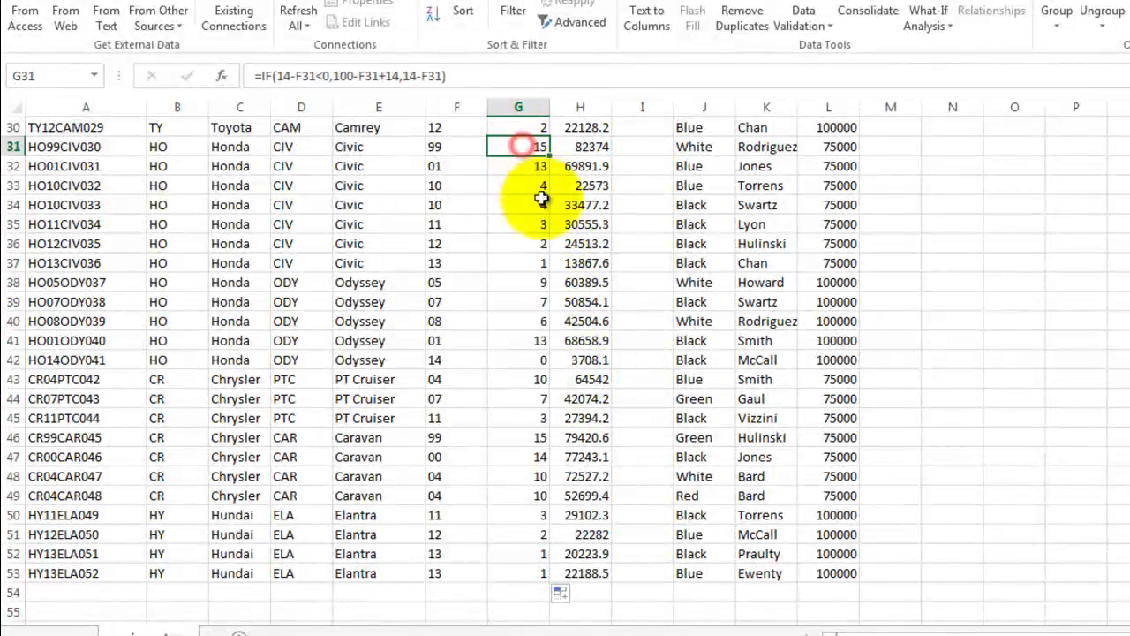
pyautogui.scroll(4, 540, 258)
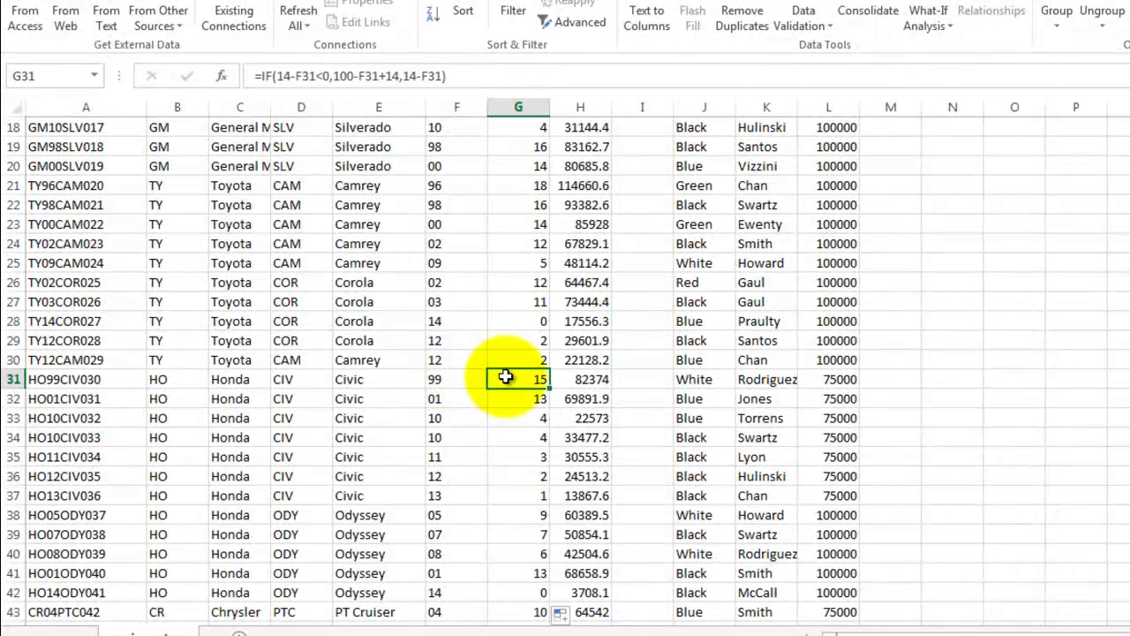
pyautogui.scroll(6, 504, 371)
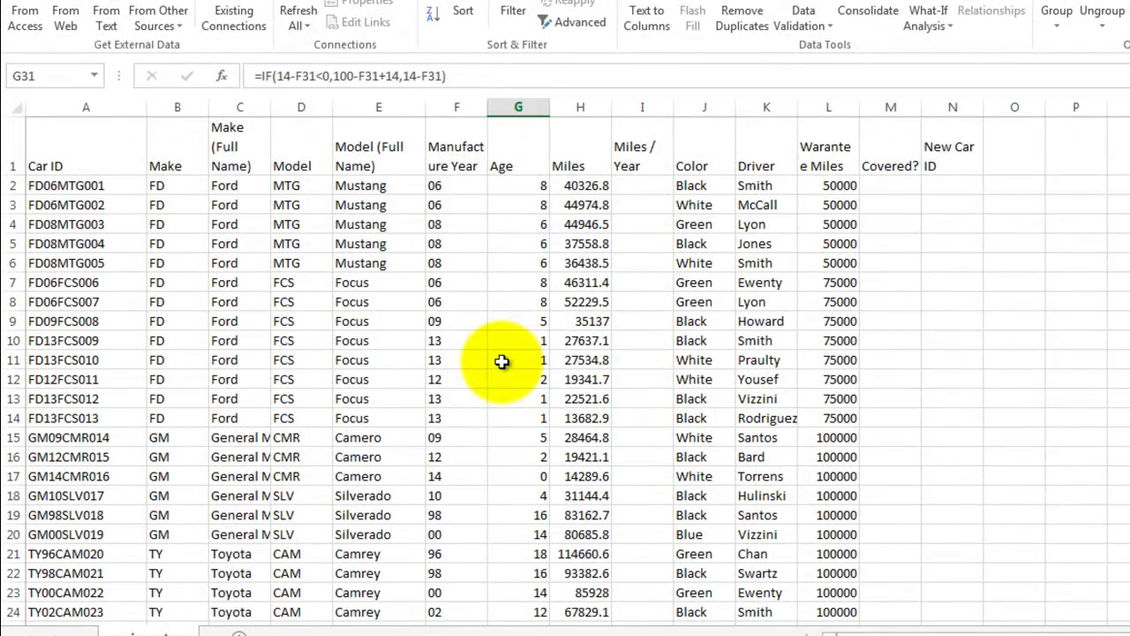
# - Enter =H2/G2 in I2 to divide miles by age, and fill it down the Miles / Year column through I53
pyautogui.click(637, 183)
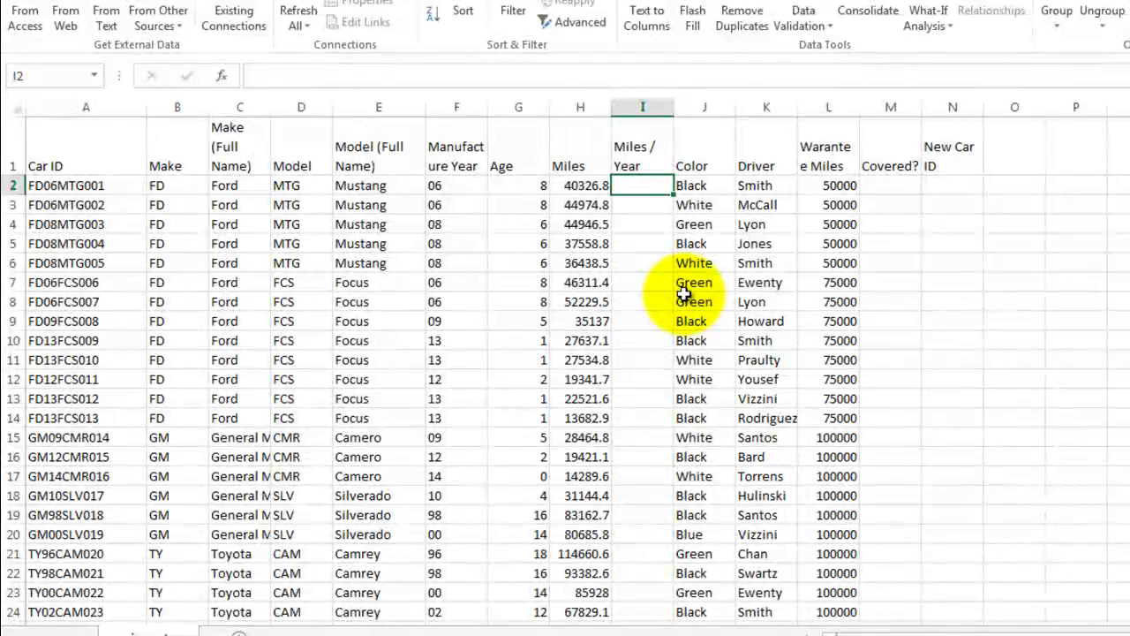
pyautogui.write('=')
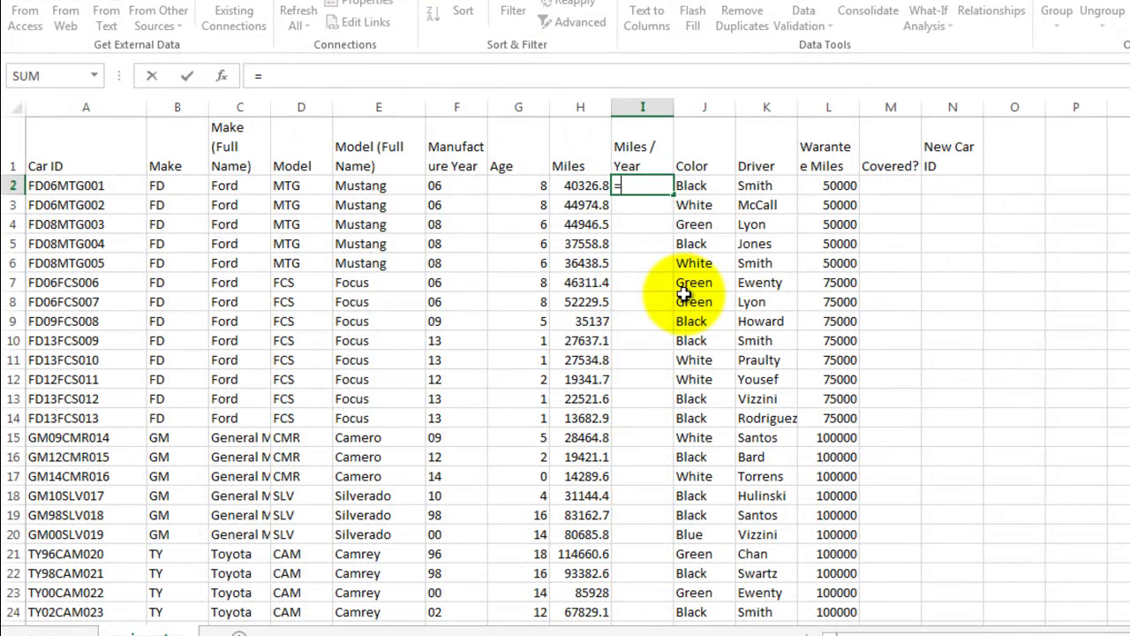
pyautogui.click(575, 185)
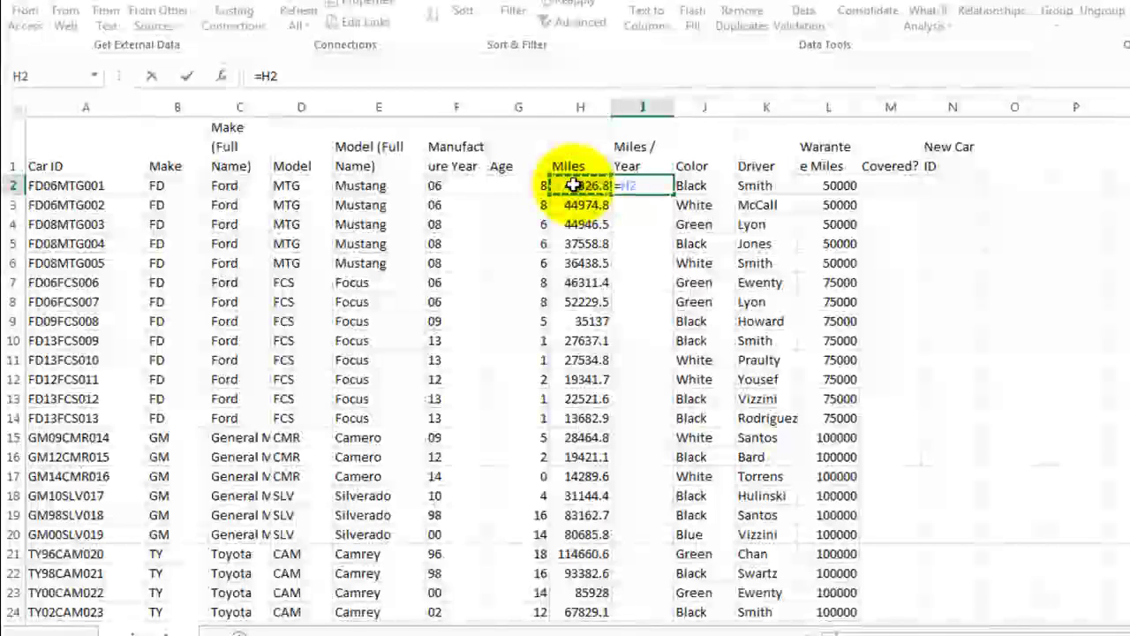
pyautogui.write('/')
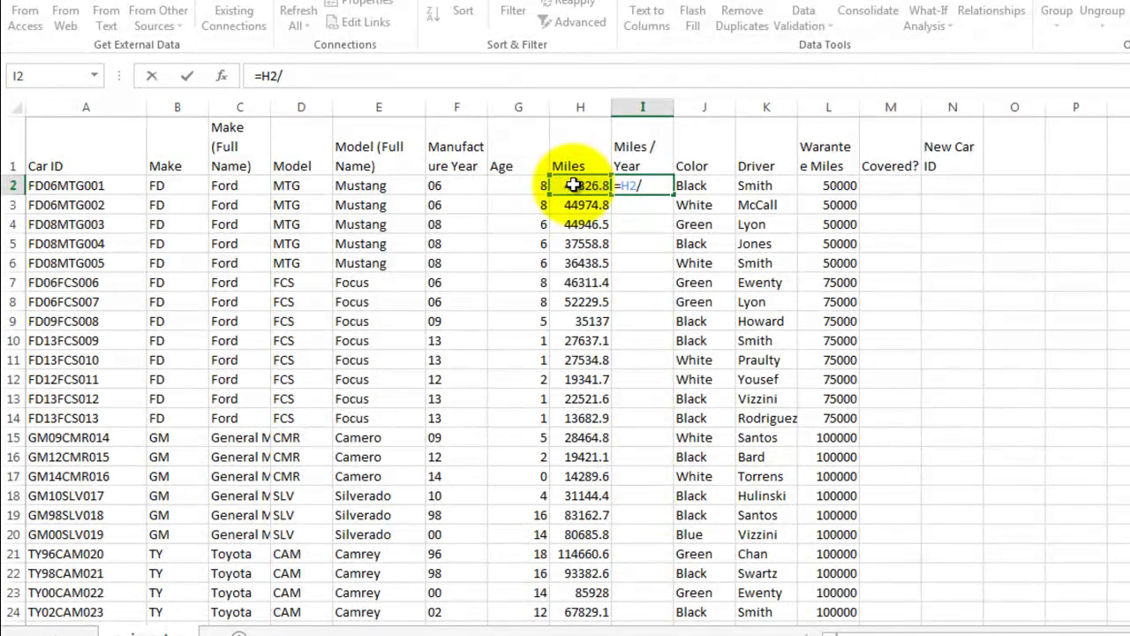
pyautogui.click(518, 185)
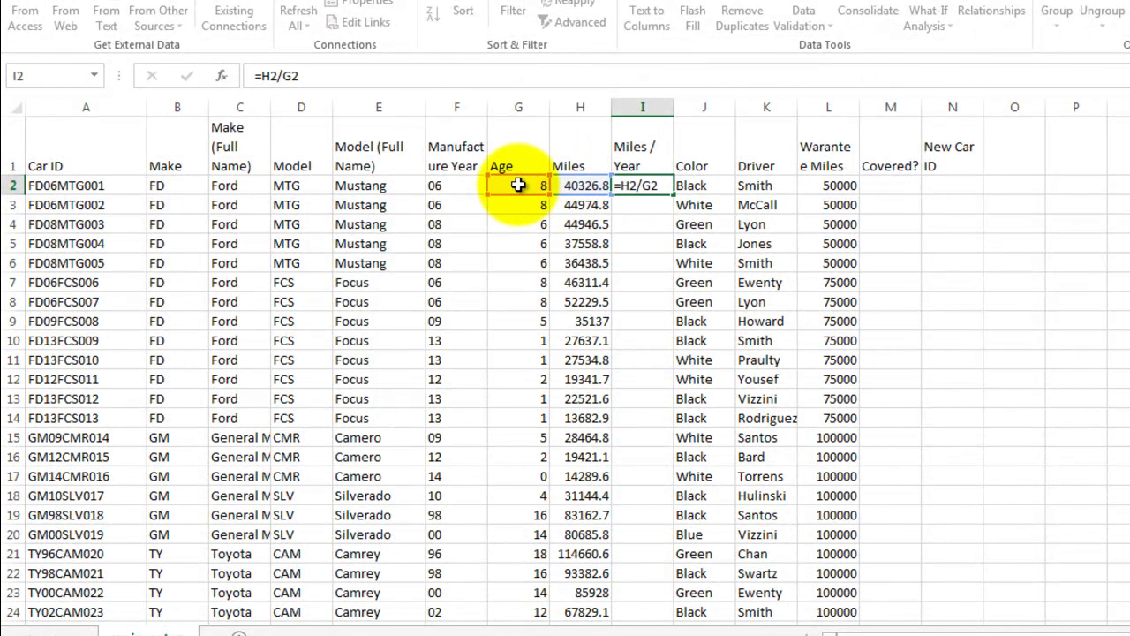
pyautogui.press('Return')
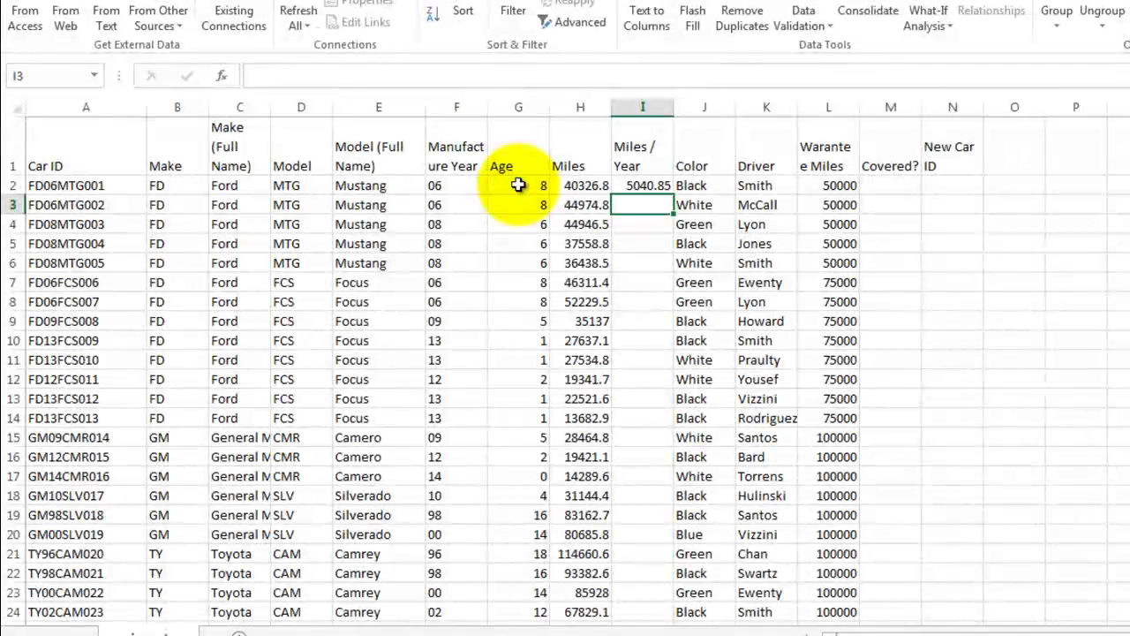
pyautogui.click(633, 183)
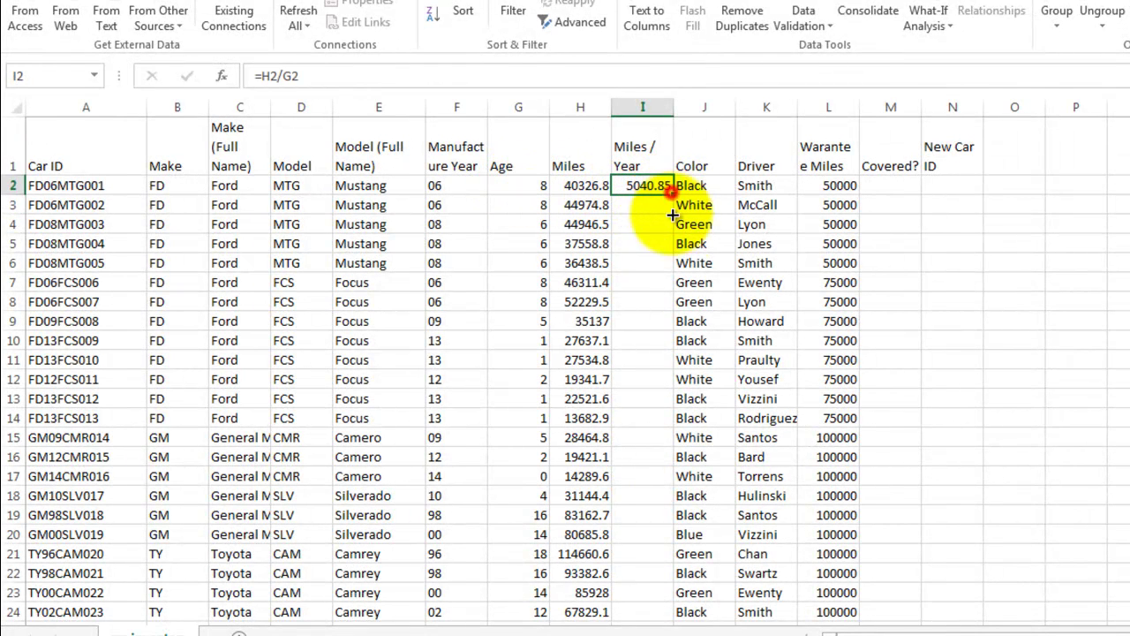
pyautogui.moveTo(673, 215); pyautogui.dragTo(649, 594)
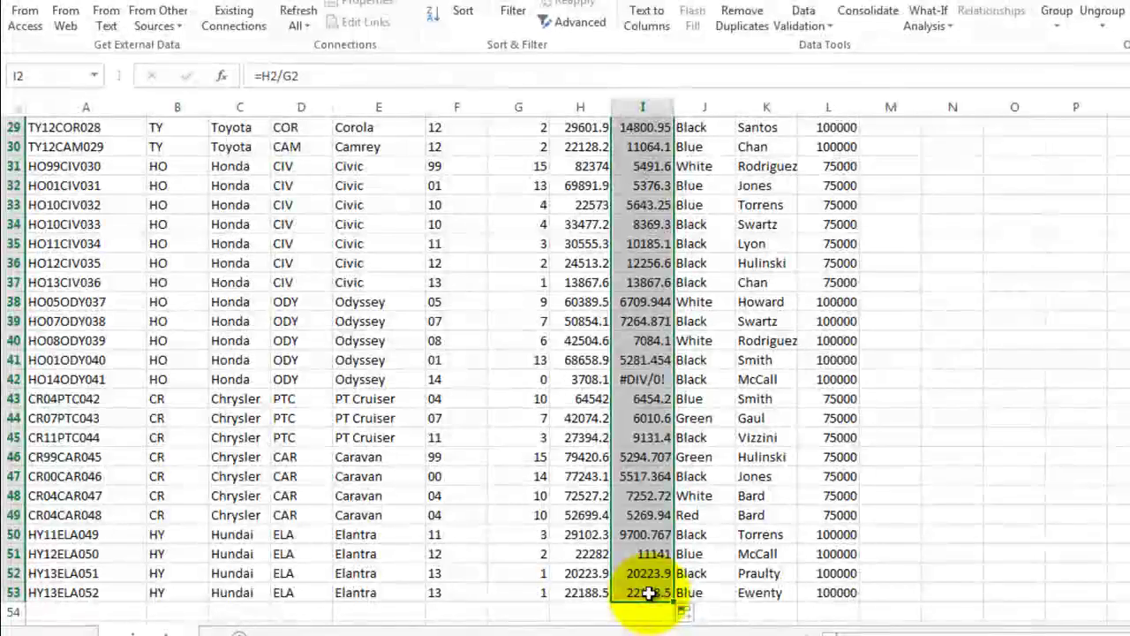
# - Review the Miles / Year column for errors and trace the #DIV/0! in I17 to the age in G17
pyautogui.click(643, 262)
pyautogui.scroll(3, 643, 256)
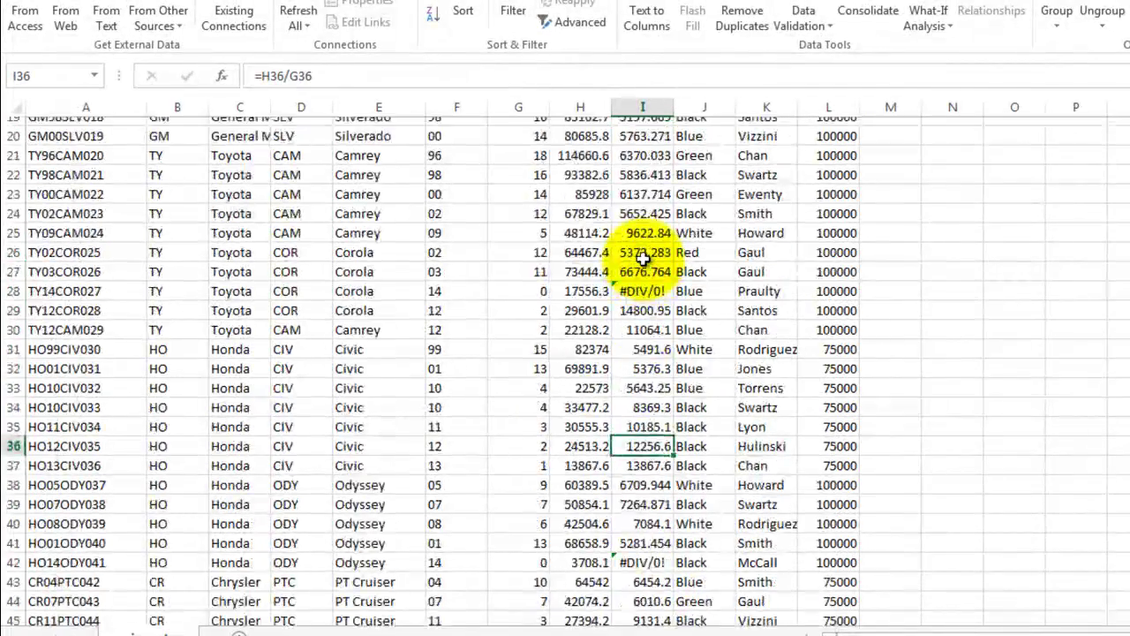
pyautogui.scroll(6, 644, 256)
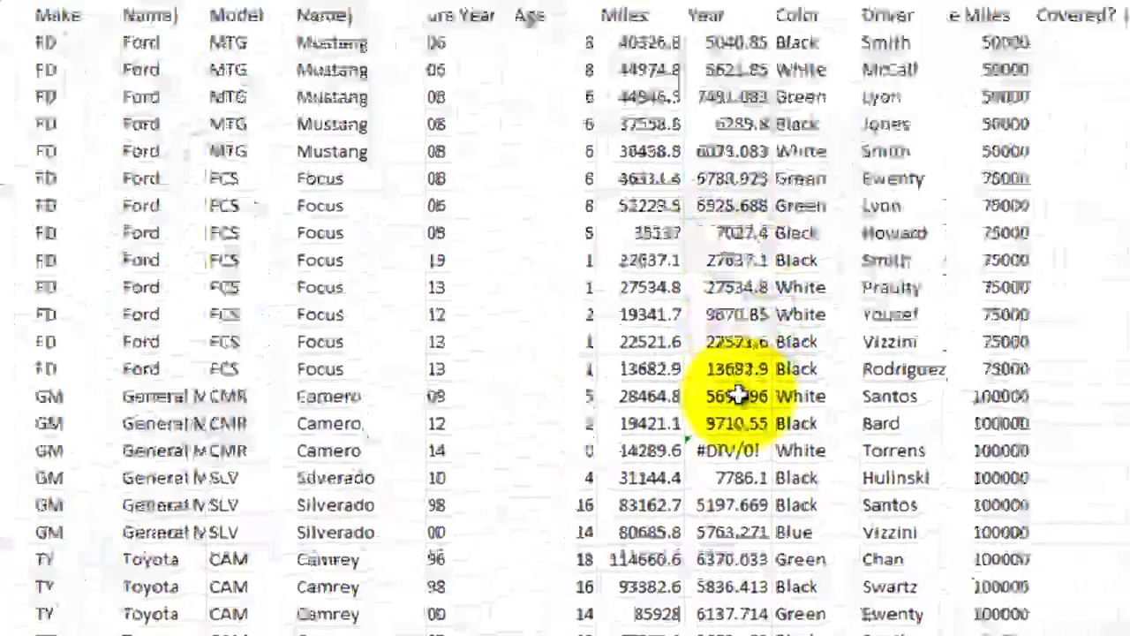
pyautogui.click(727, 451)
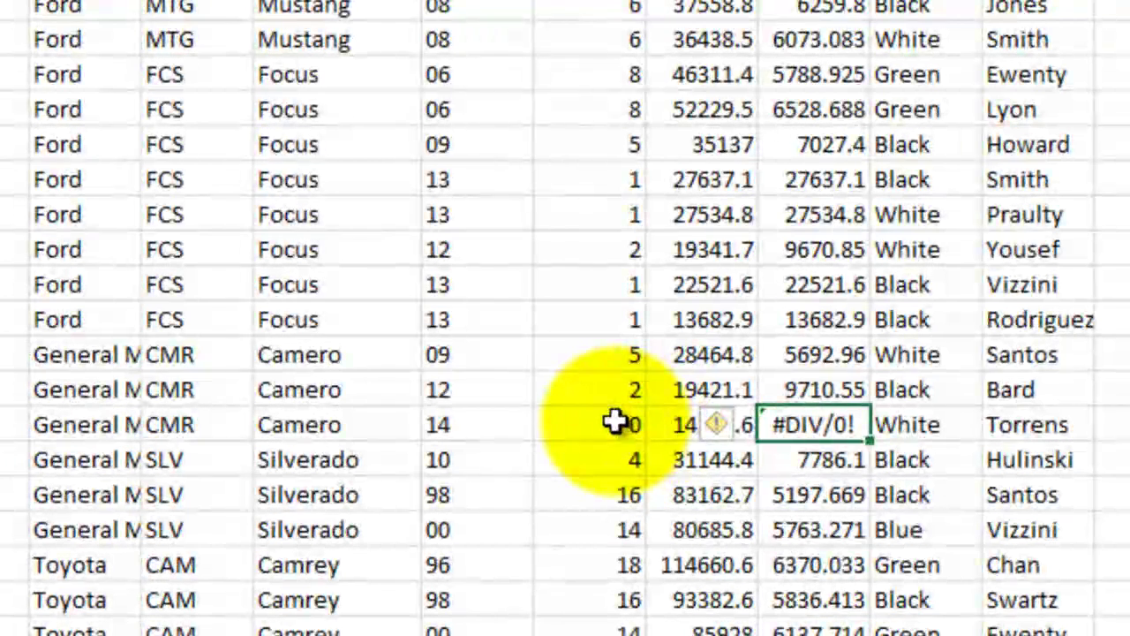
pyautogui.click(616, 423)
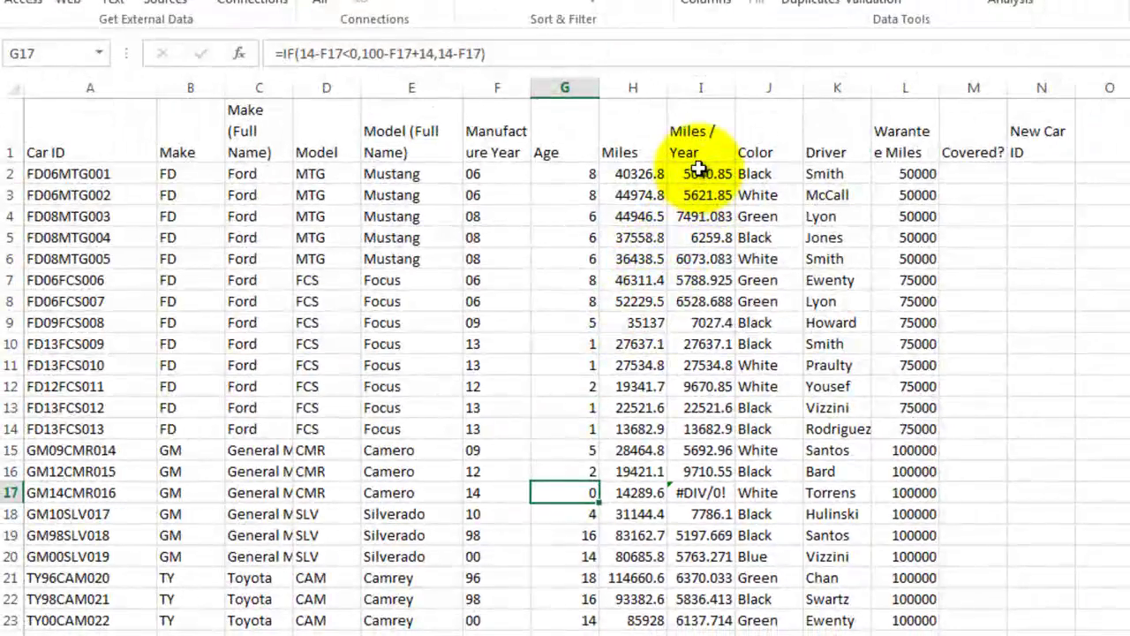
# - Change the Miles / Year formula in I2 to =H2/(G2+.5) so the divisor is never zero
pyautogui.click(699, 170)
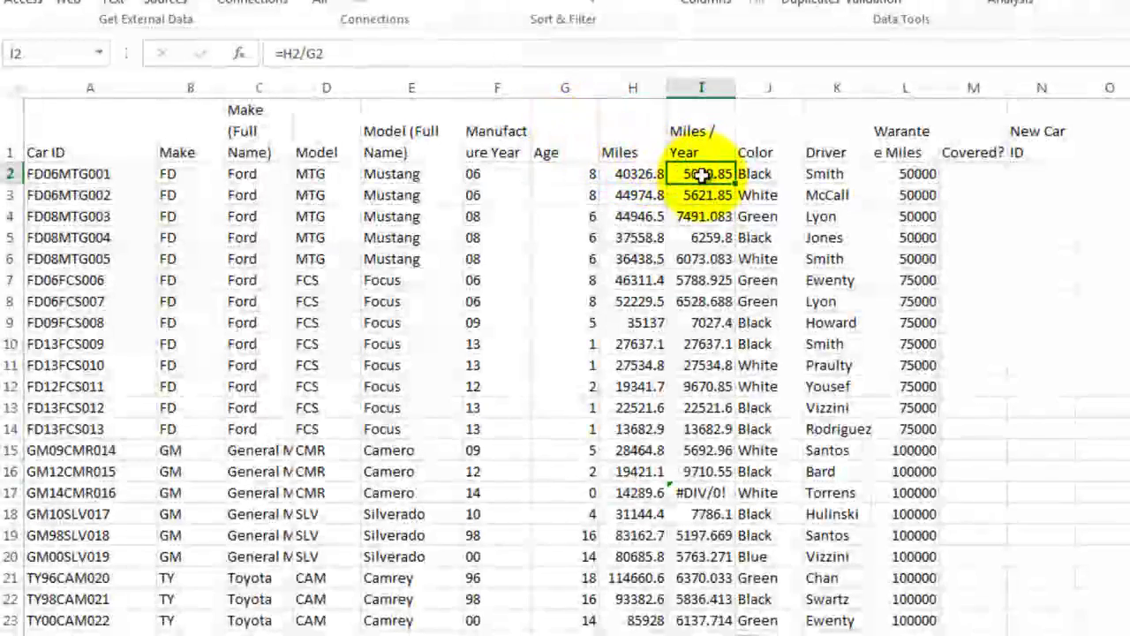
pyautogui.doubleClick(700, 173)
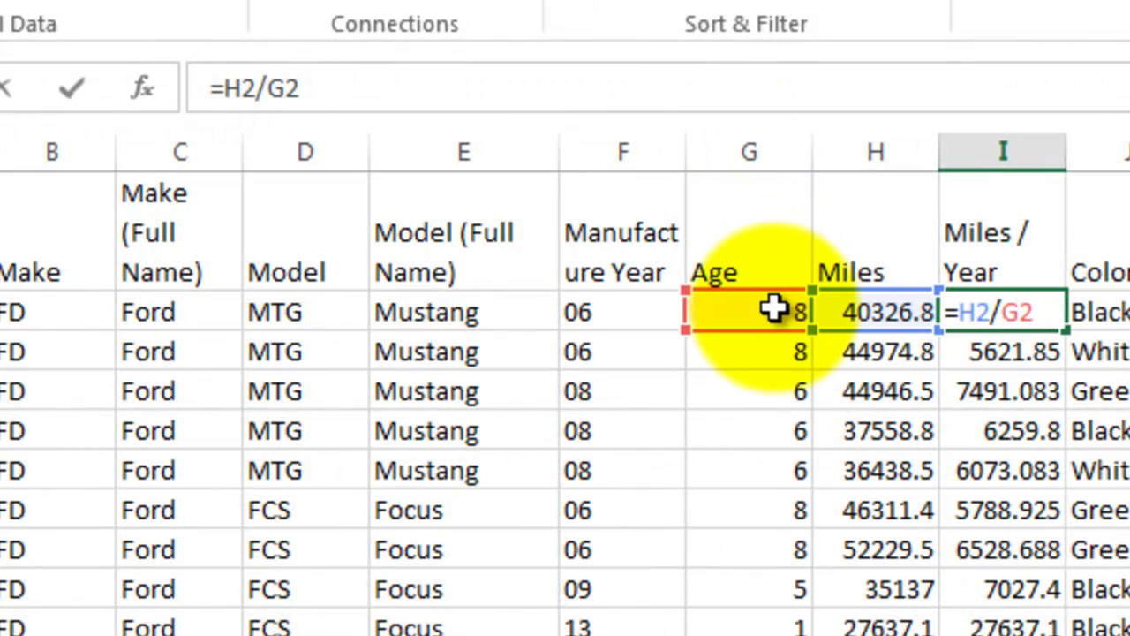
pyautogui.click(260, 88)
pyautogui.click(267, 89)
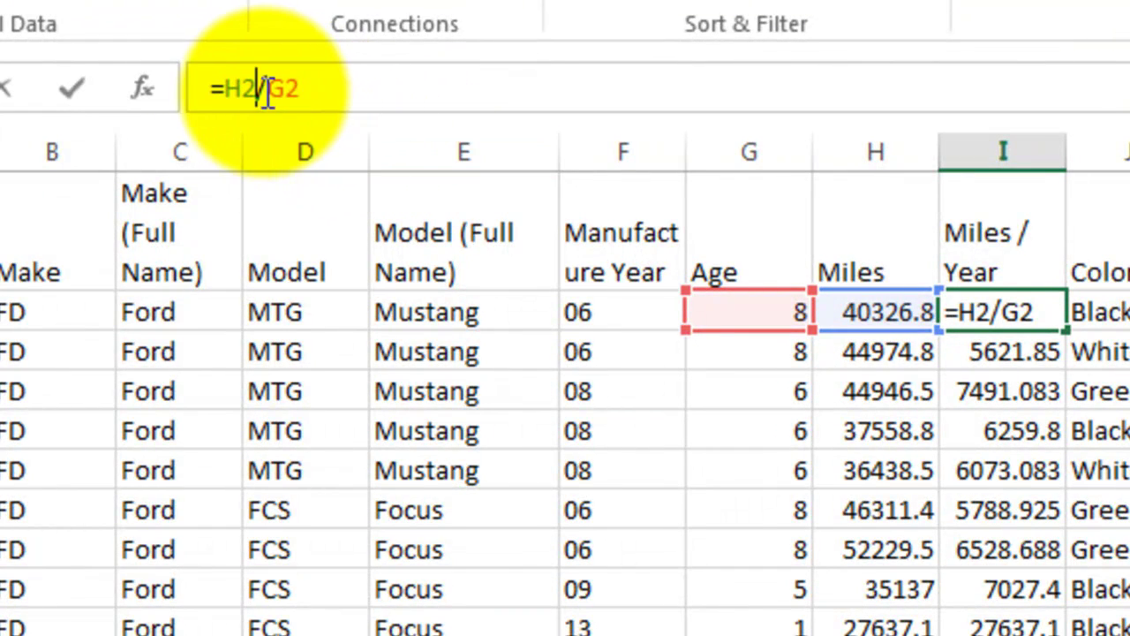
pyautogui.write('(G2')
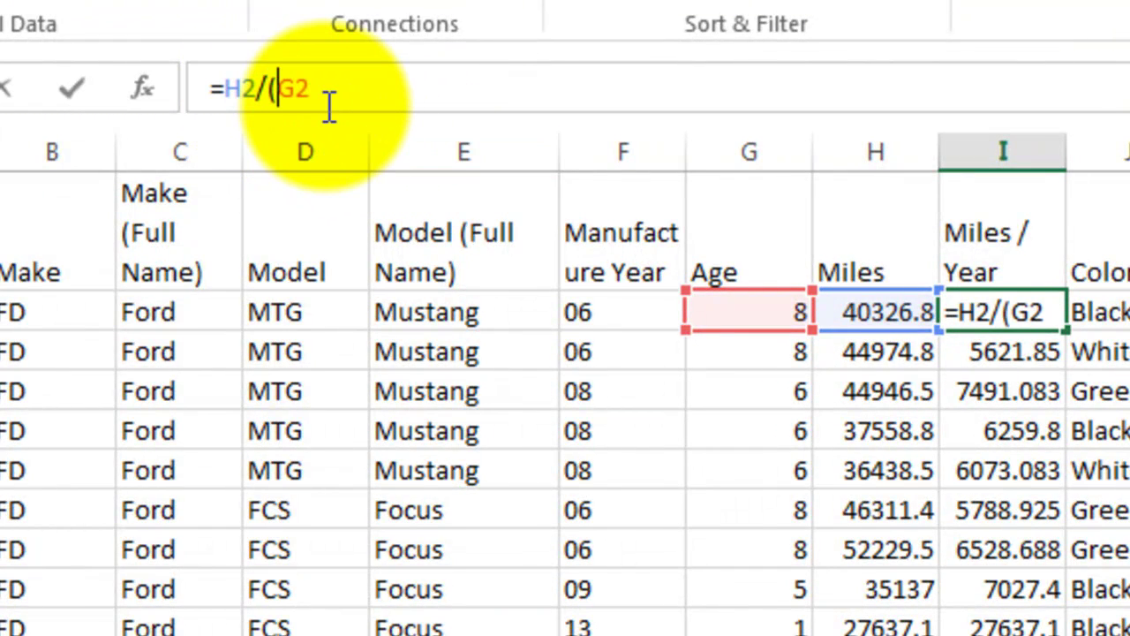
pyautogui.write('+5)')
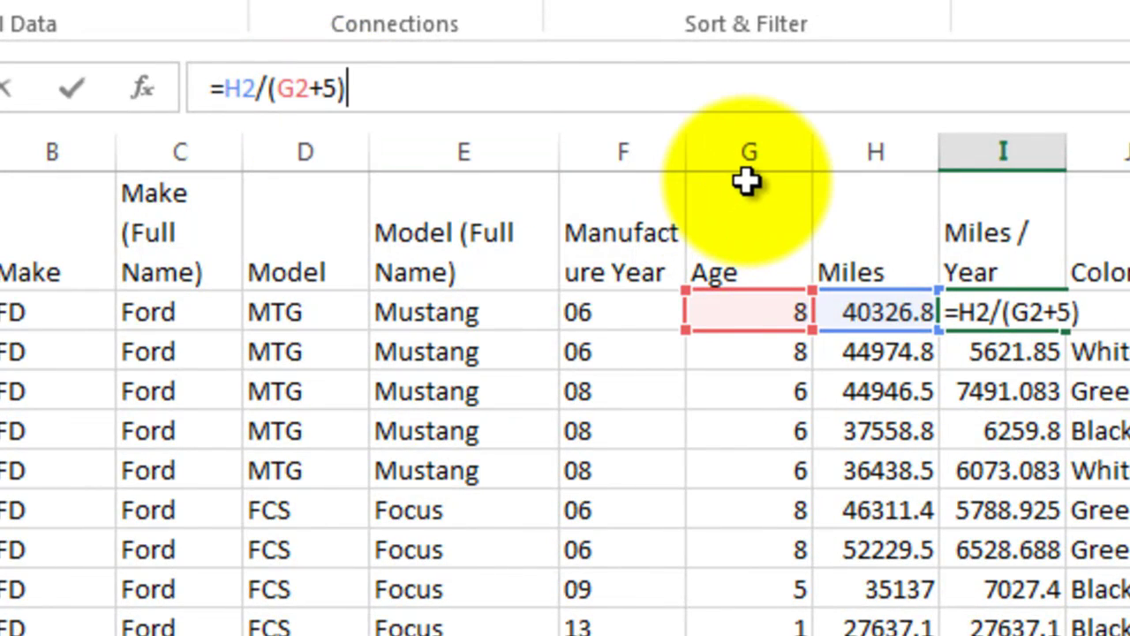
pyautogui.press('BackSpace')
pyautogui.press('BackSpace')
pyautogui.write('.5')
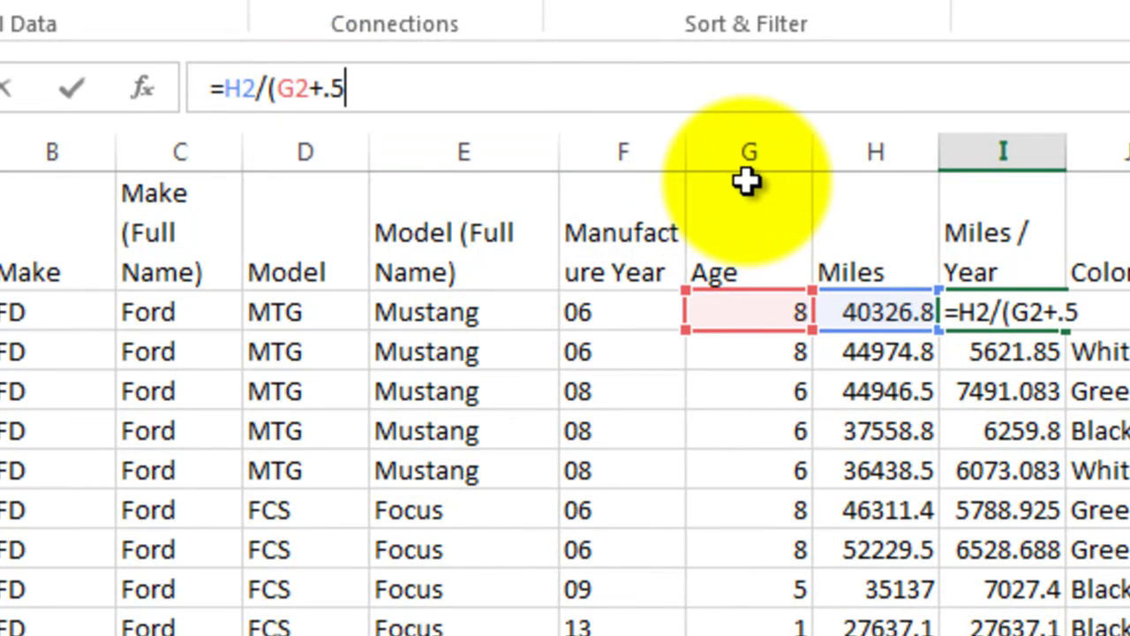
pyautogui.write(')')
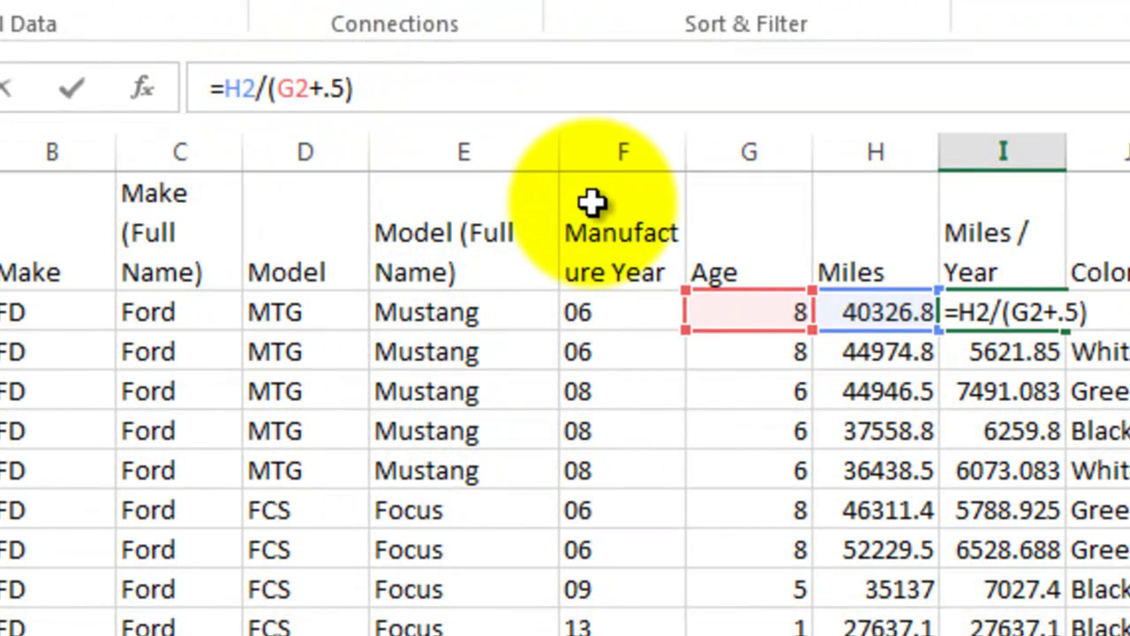
pyautogui.press('Return')
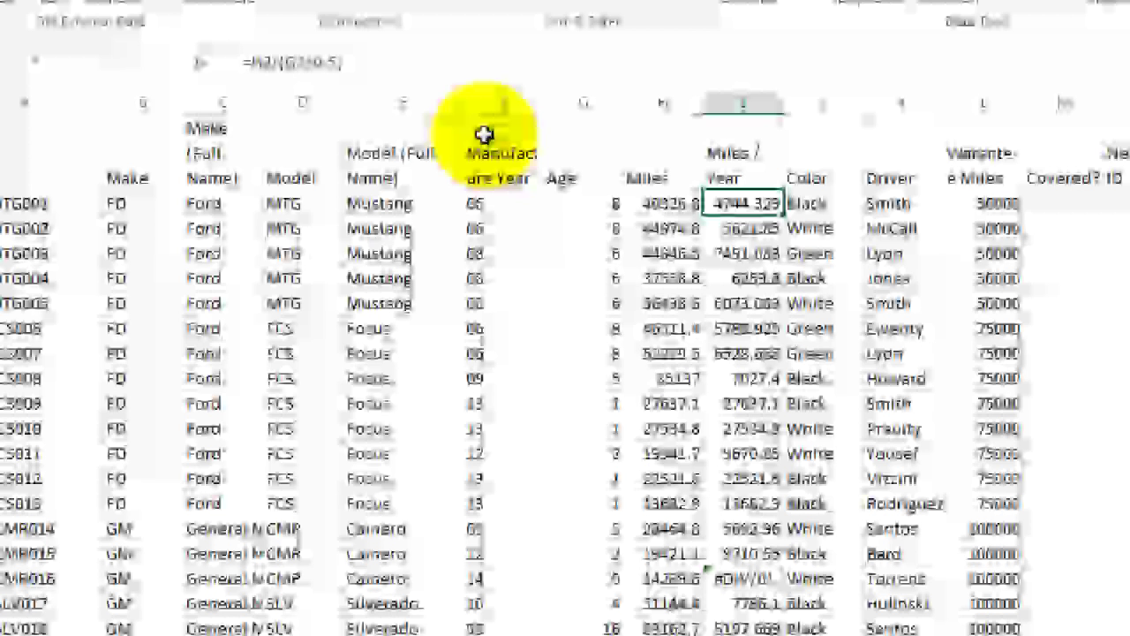
# - Fill the revised formula from I2 down the Miles / Year column through I53
pyautogui.moveTo(743, 203); pyautogui.dragTo(676, 588)
pyautogui.click(664, 148)
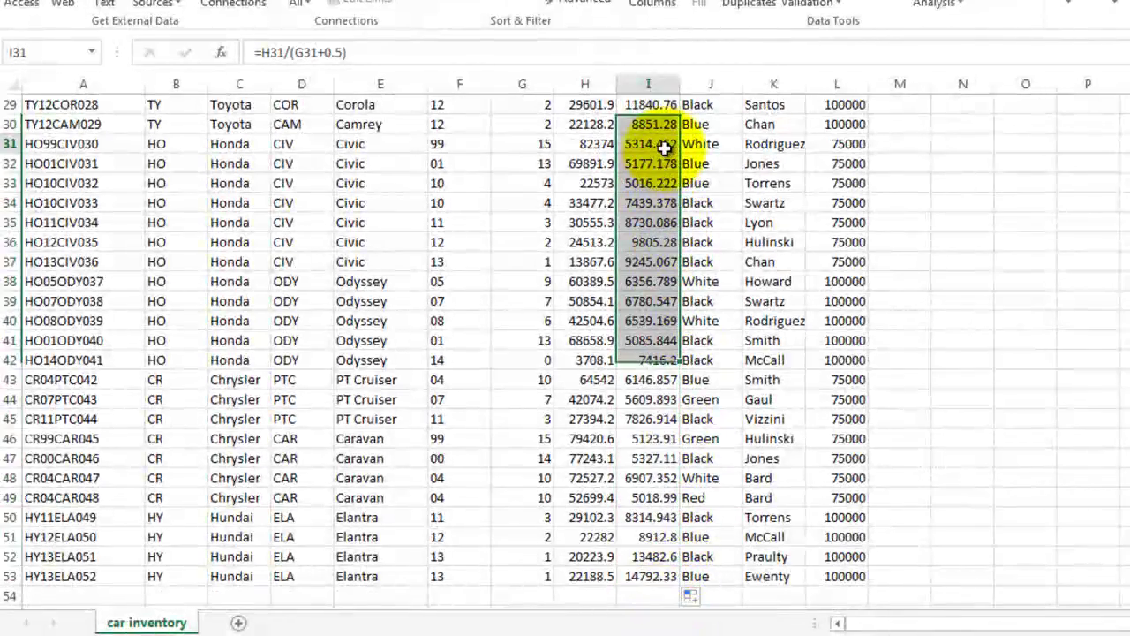
pyautogui.scroll(9, 664, 150)
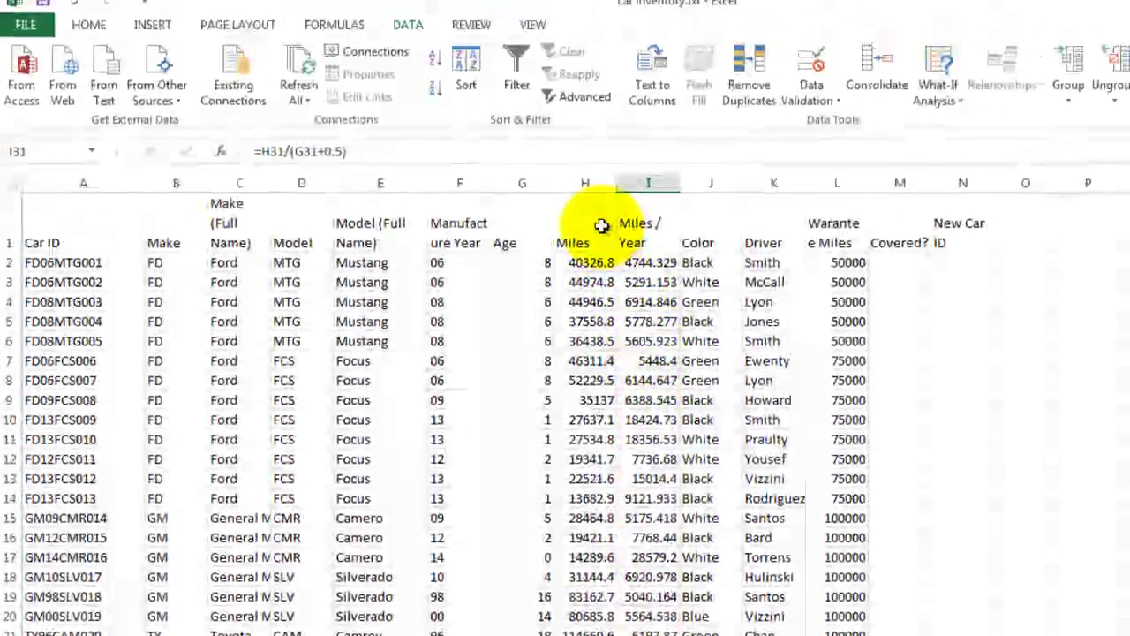
# - Apply the comma number style with two decimals to the Miles and Miles / Year columns, H and I
pyautogui.click(596, 85)
pyautogui.moveTo(596, 196); pyautogui.dragTo(642, 192)
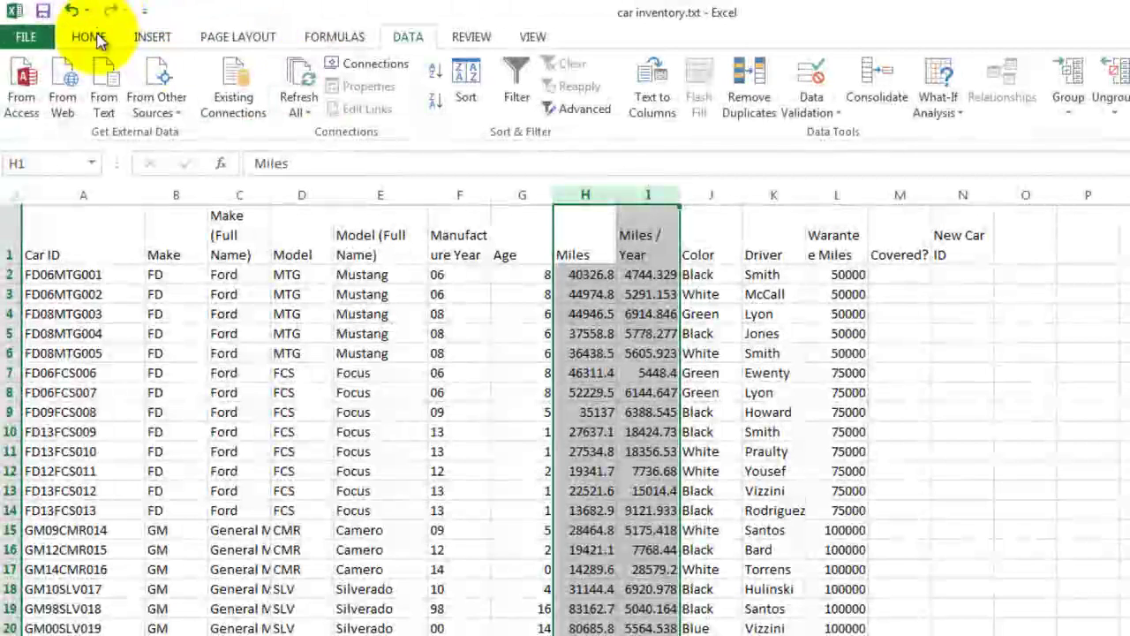
pyautogui.click(94, 38)
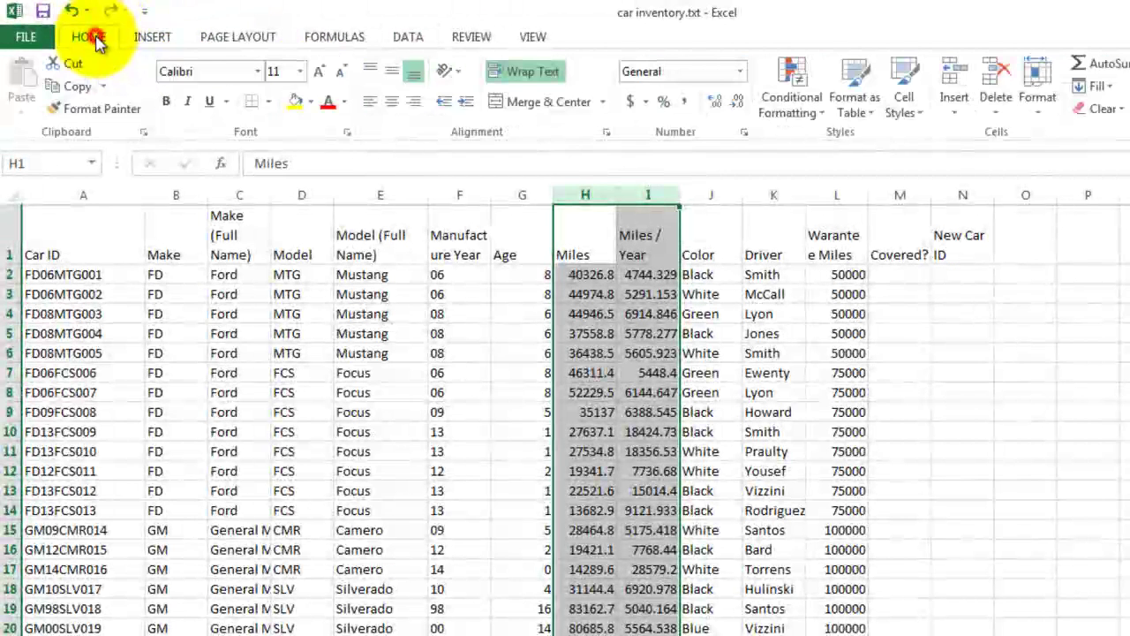
pyautogui.click(684, 102)
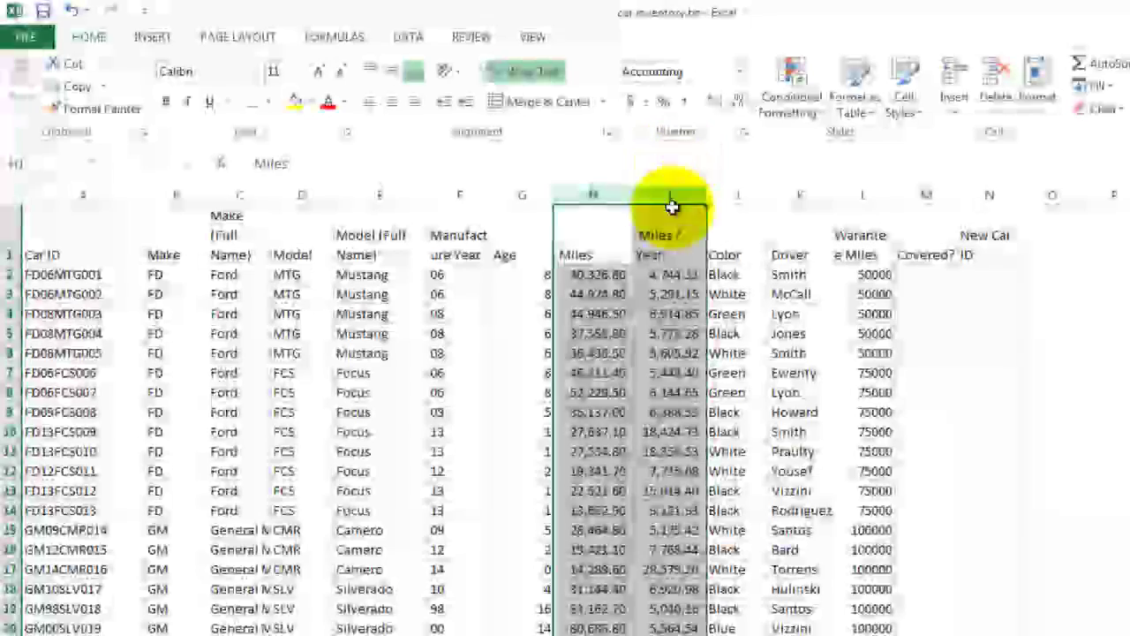
pyautogui.click(656, 294)
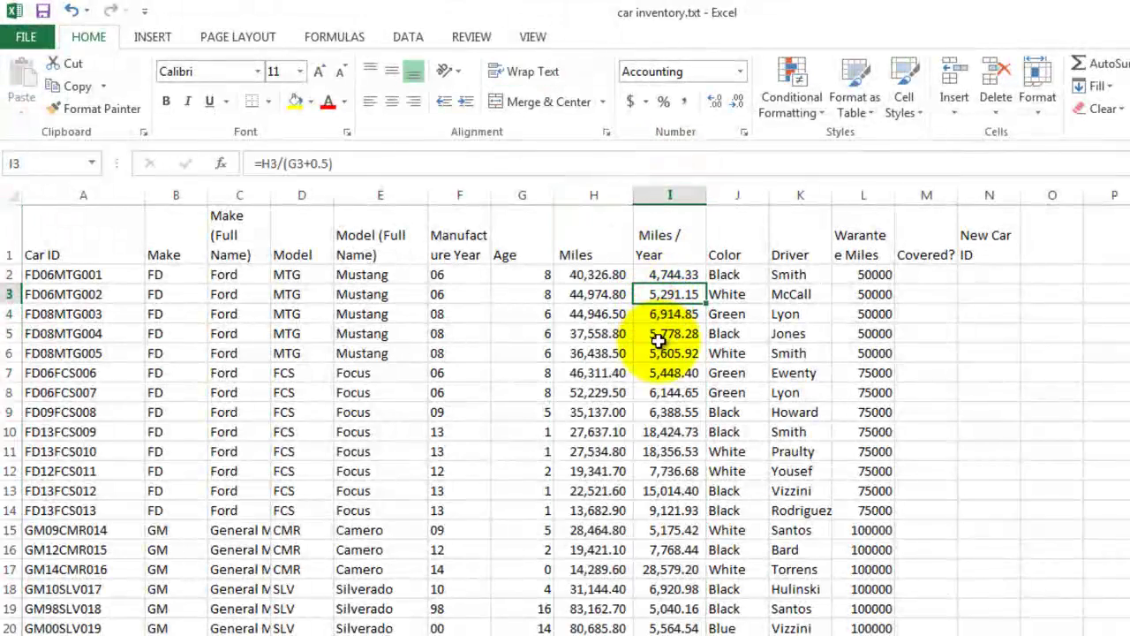